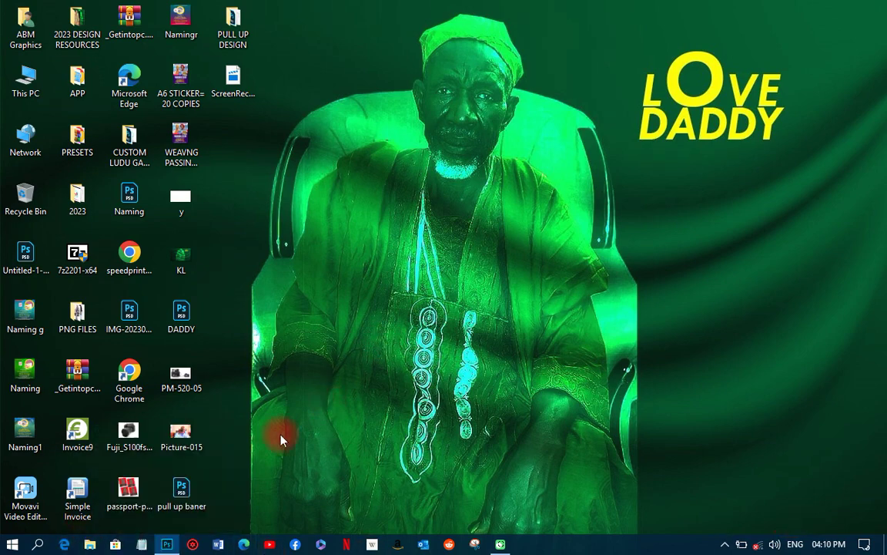
Switch to Photoshop and start a new document
key("space")
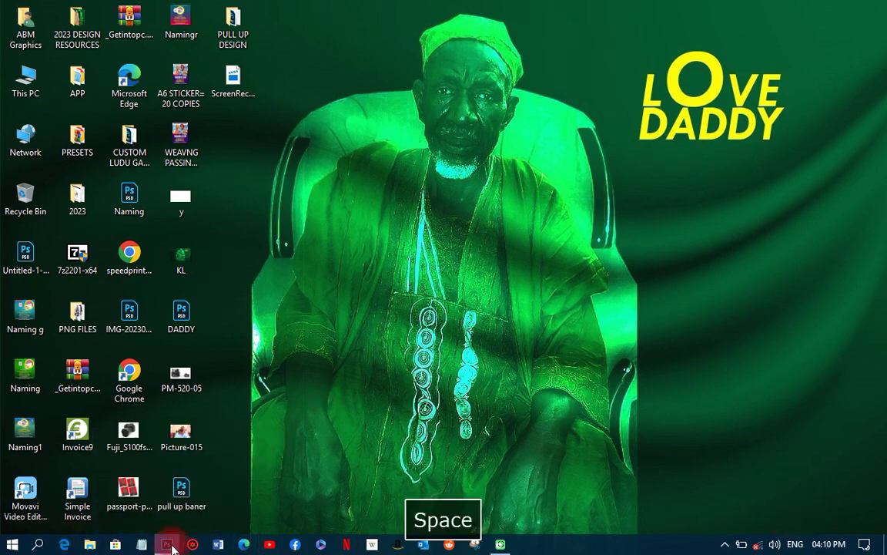
left_click(168, 544)
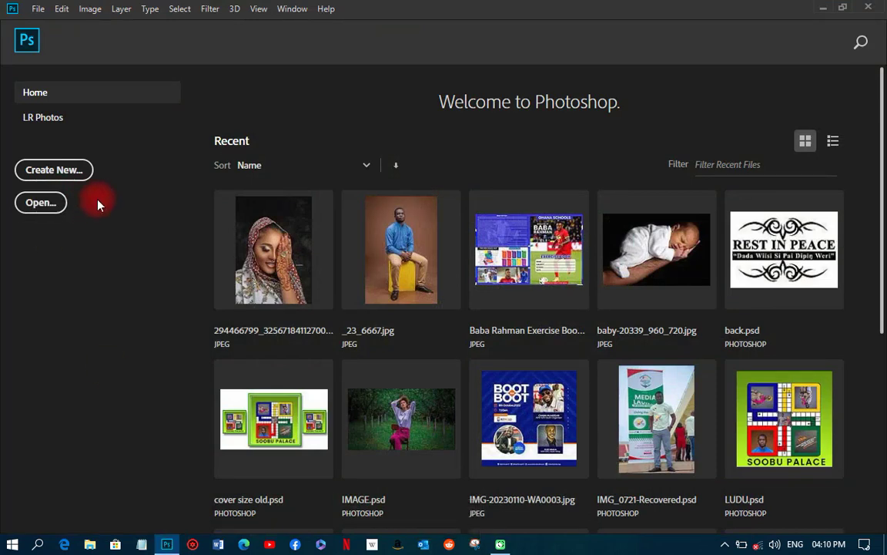
left_click(68, 170)
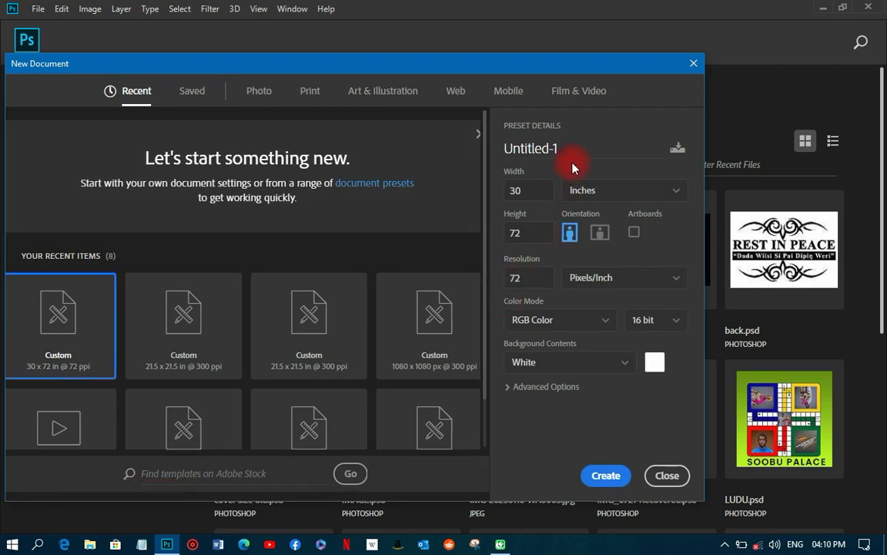
Set the new document's size to 40 inches wide by 75 inches high
double_click(539, 194)
type("30")
left_click_drag(529, 198, 499, 192)
type("40")
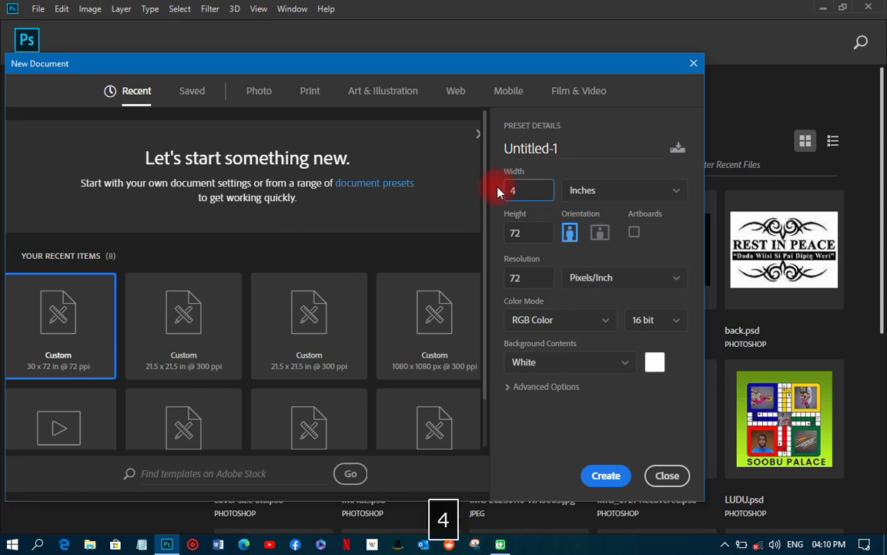
left_click(544, 232)
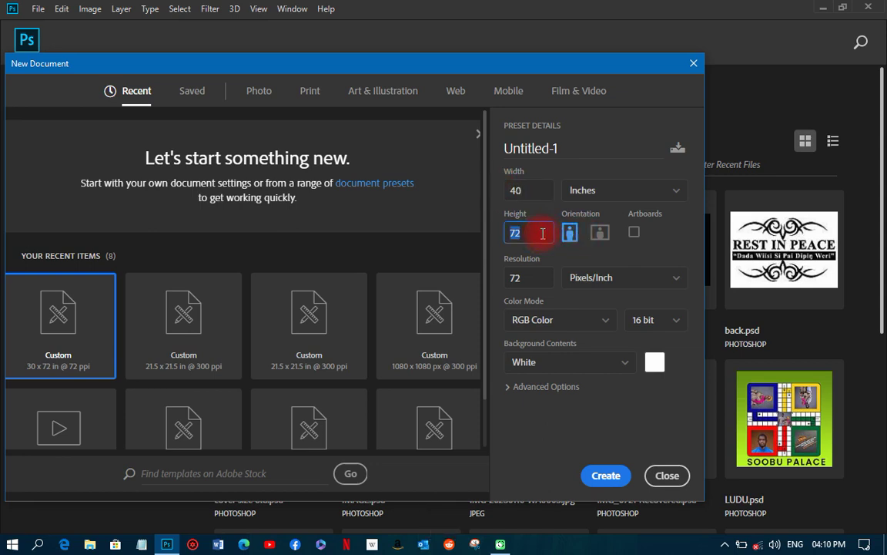
type("75")
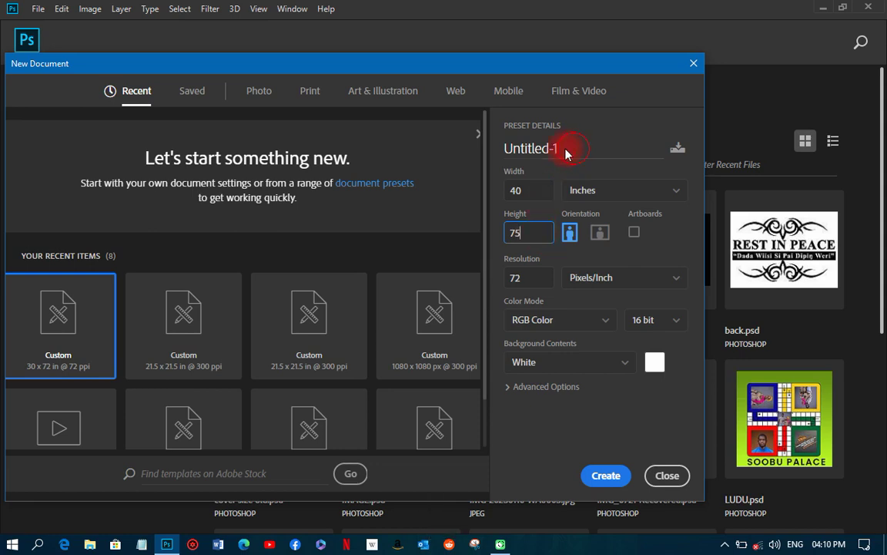
Name the document "PULL UP BA" and create it
left_click_drag(566, 153, 493, 156)
type("PU")
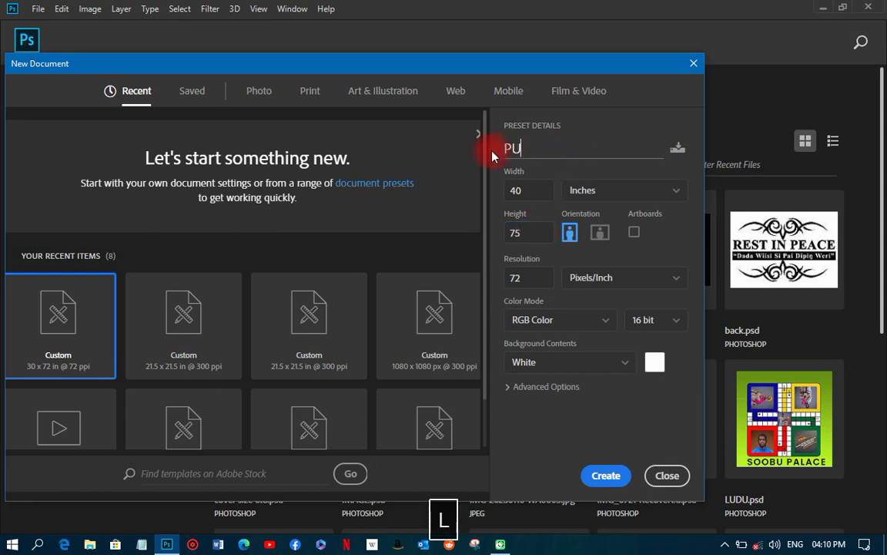
type("LL UP BA")
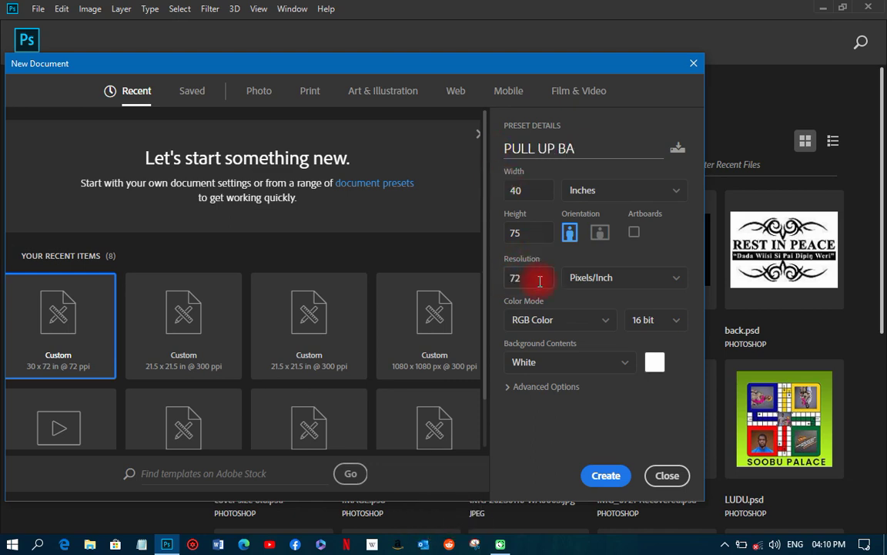
left_click(606, 476)
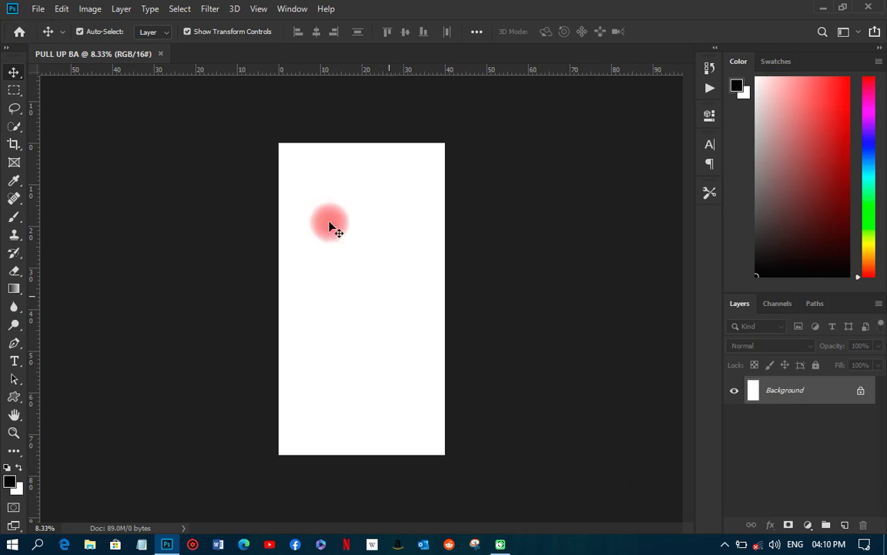
Draw a rectangle shape about 3339 by 2111 px covering the top part of the canvas and overhanging its side and top edges
scroll(317, 192, "up", 3)
scroll(316, 192, "down", 1)
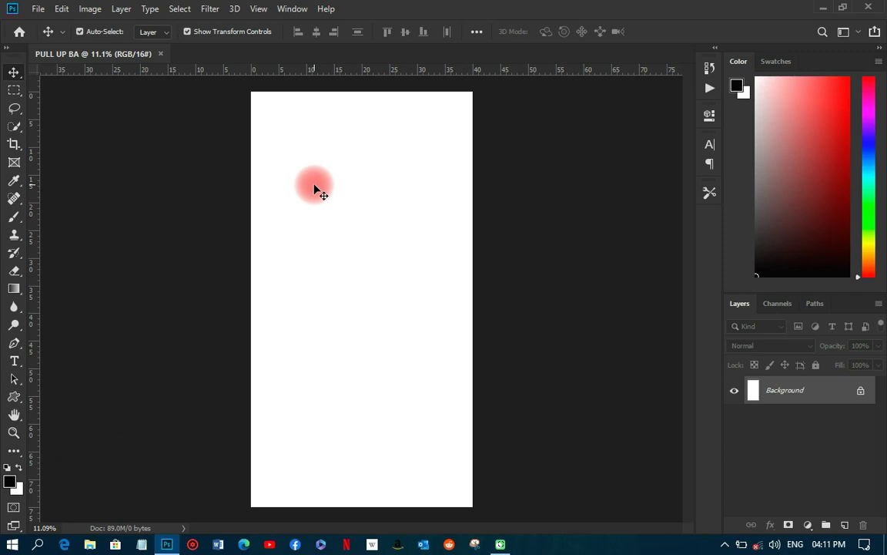
scroll(335, 239, "down", 1)
scroll(335, 238, "up", 1)
left_click(15, 397)
left_click_drag(18, 401, 69, 398)
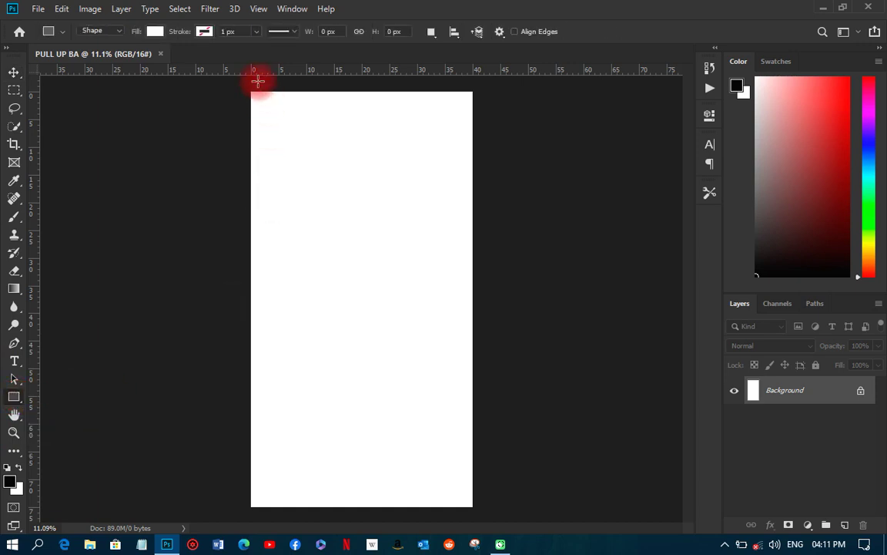
left_click_drag(238, 77, 495, 238)
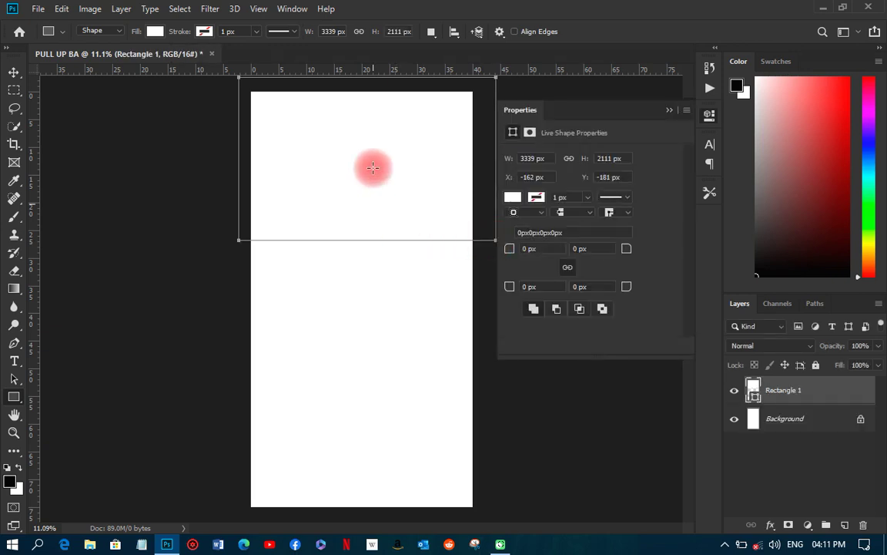
Fill the rectangle with red and close its shape properties
left_click(513, 197)
left_click(518, 287)
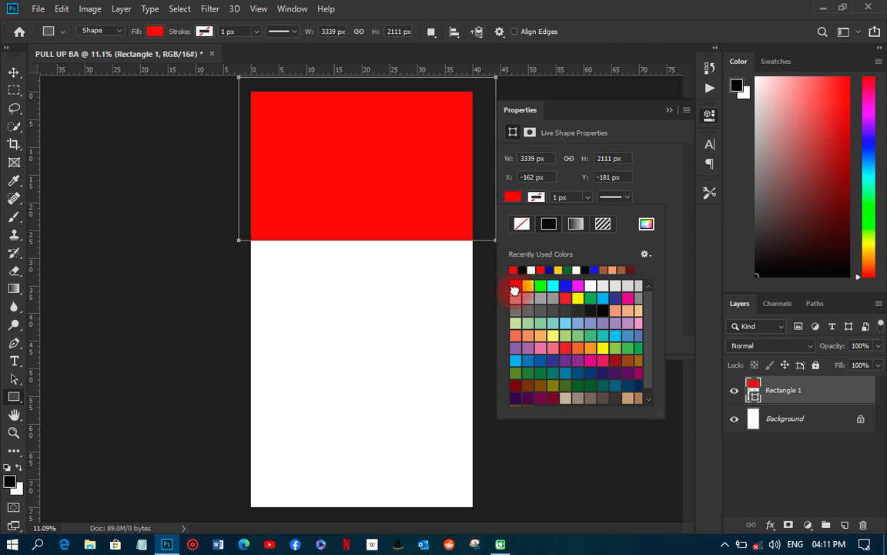
left_click(11, 75)
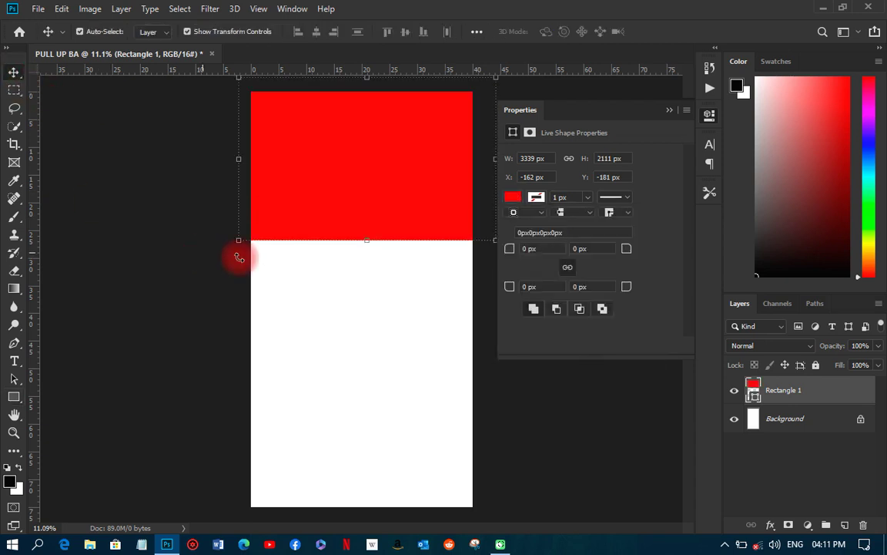
left_click(710, 115)
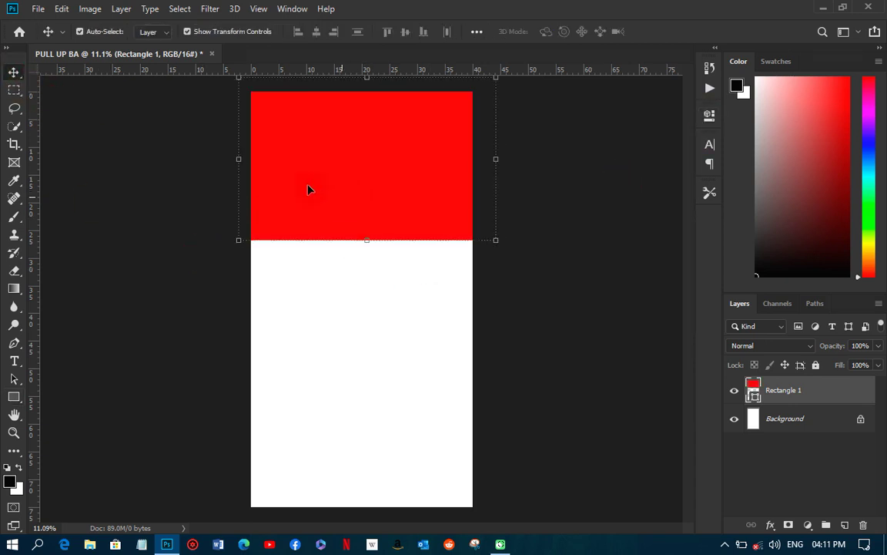
Warp the red rectangle so its lower edge forms a wave that rises toward the right side of the canvas
right_click(358, 175)
left_click(367, 239)
left_click(367, 239)
right_click(367, 228)
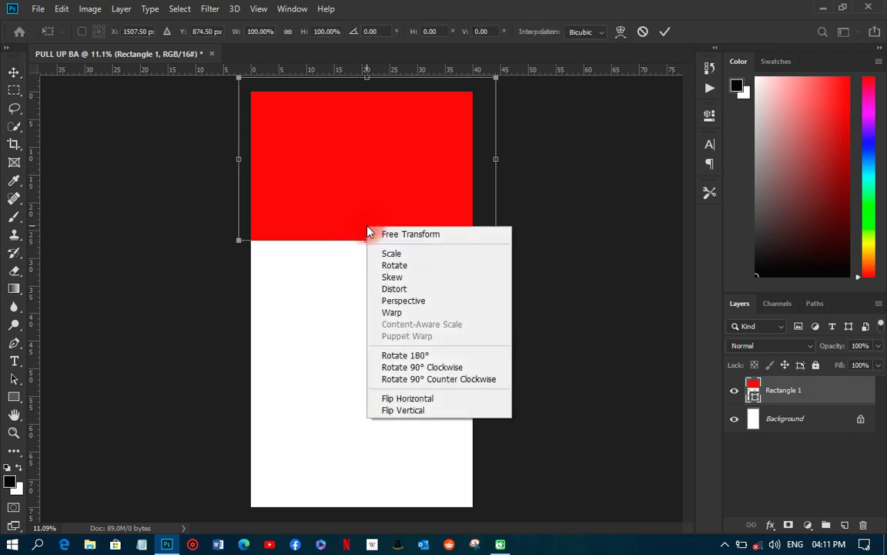
left_click(396, 318)
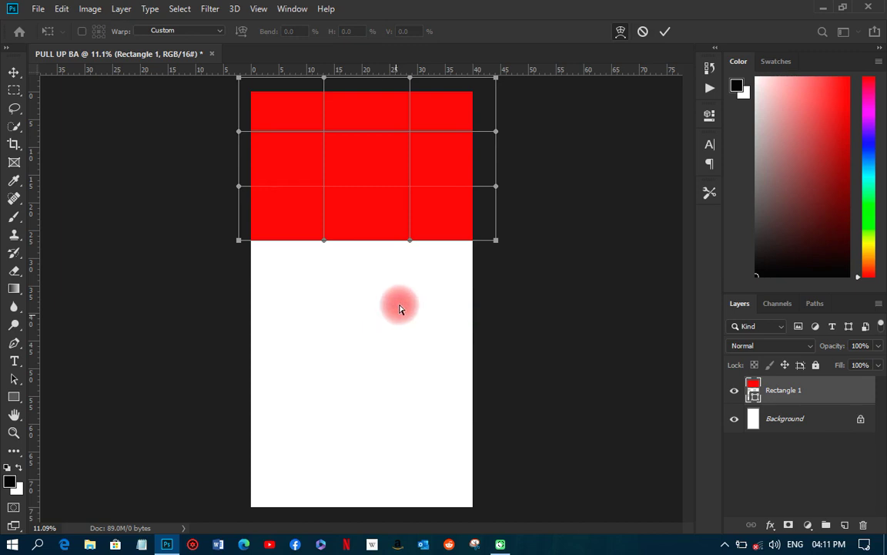
left_click_drag(412, 245, 420, 106)
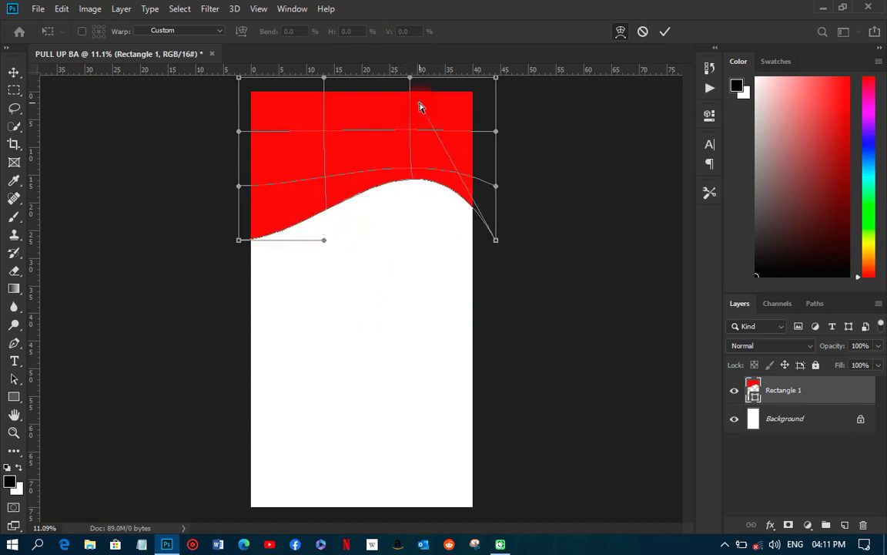
left_click(416, 242)
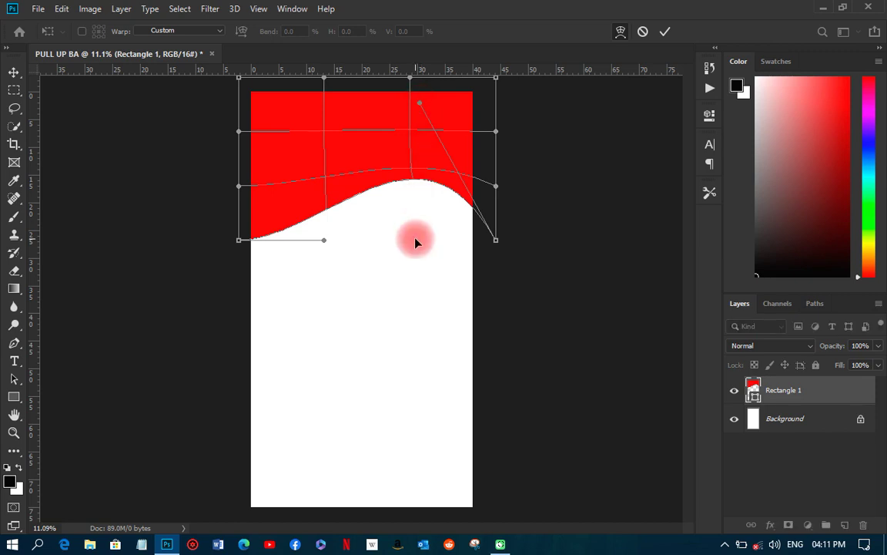
left_click(664, 31)
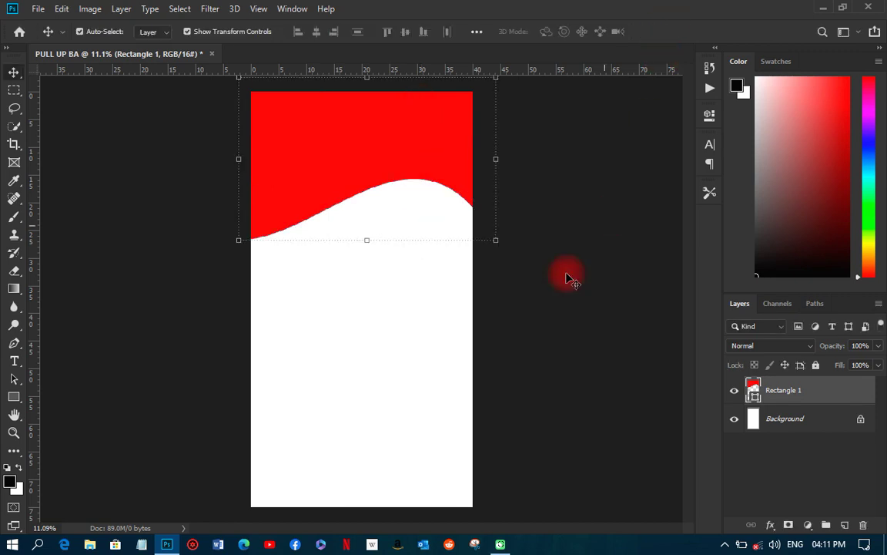
Add a Gradient Overlay to the wave shape, starting from the Violet, Orange preset
left_click(770, 525)
left_click(774, 526)
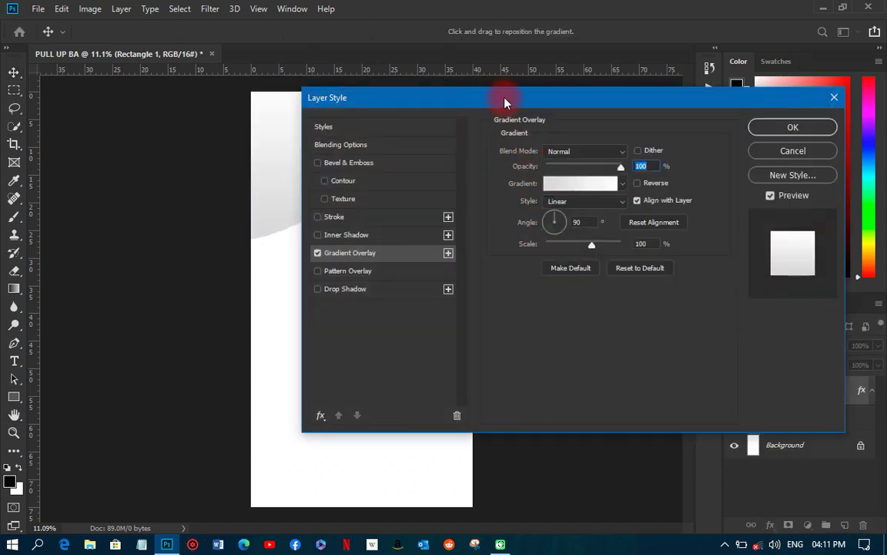
left_click_drag(505, 100, 723, 118)
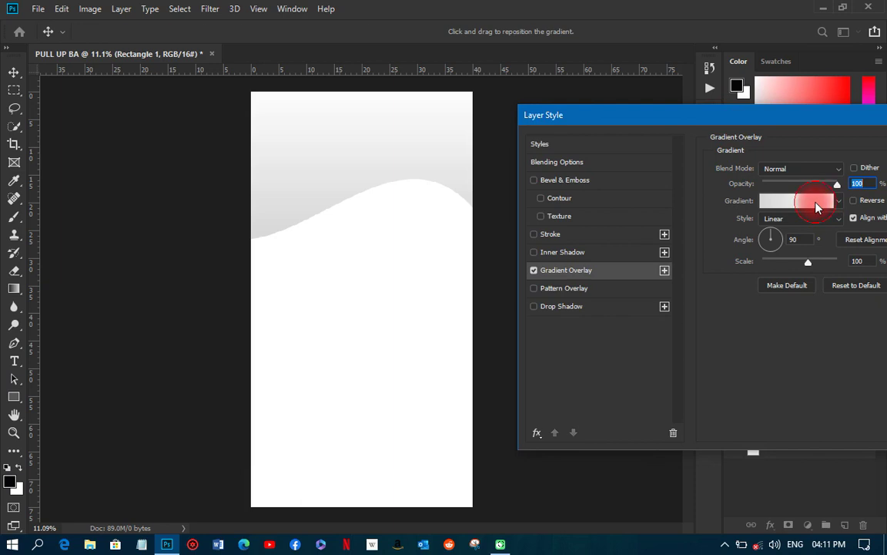
left_click(810, 203)
left_click(647, 149)
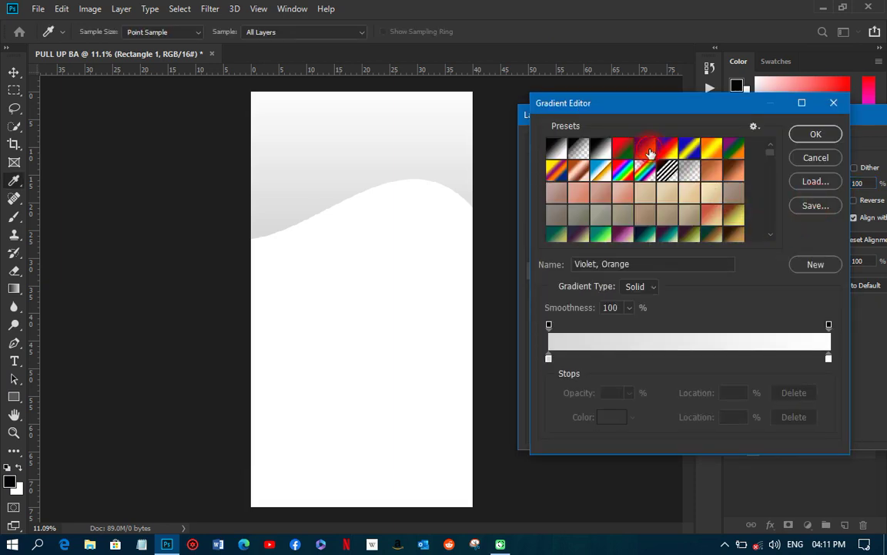
Change the gradient's violet start stop at 0% to red ff0000
left_click(549, 358)
double_click(548, 358)
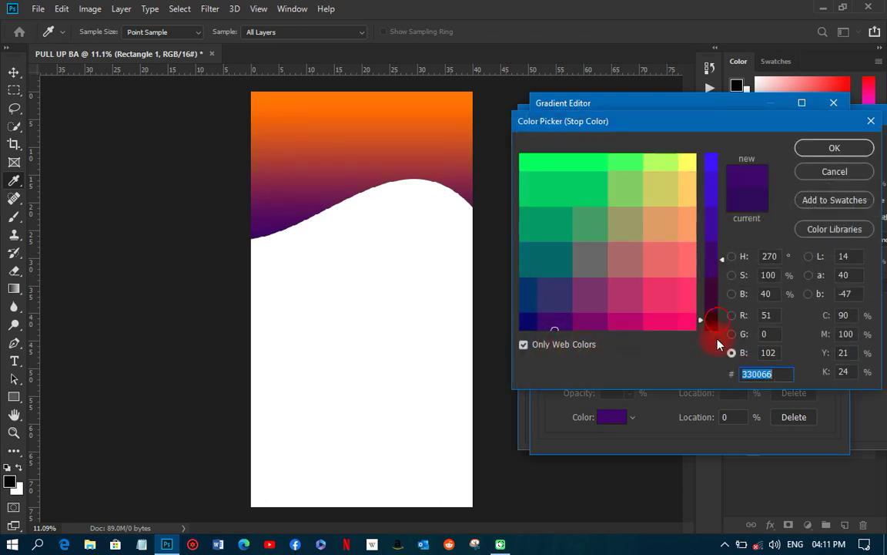
left_click_drag(723, 319, 722, 368)
left_click(688, 323)
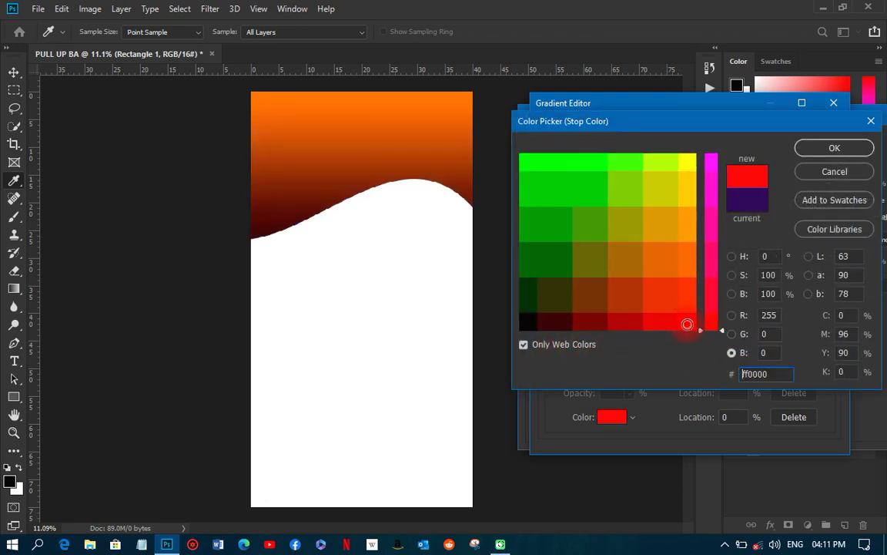
left_click(836, 148)
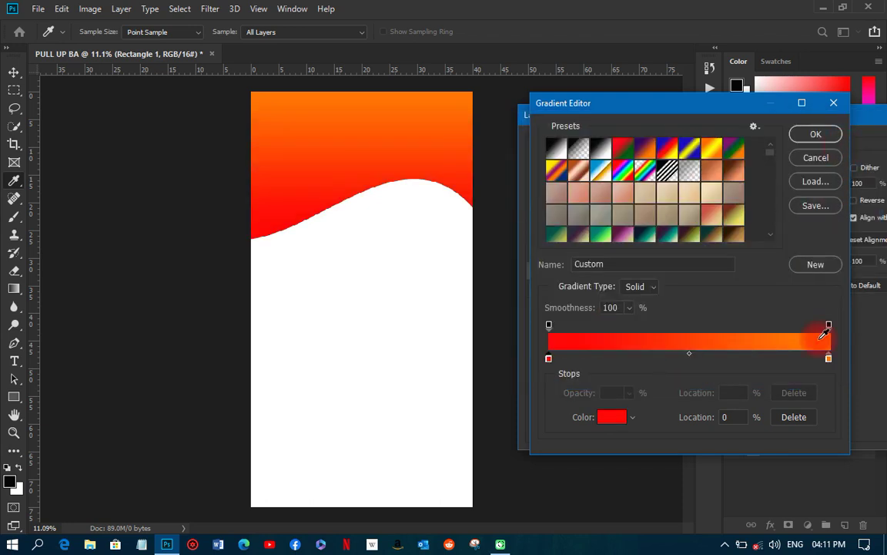
Change the gradient's orange end stop at 100% to very dark red 330000 and accept the gradient
left_click(829, 359)
double_click(829, 359)
left_click(560, 324)
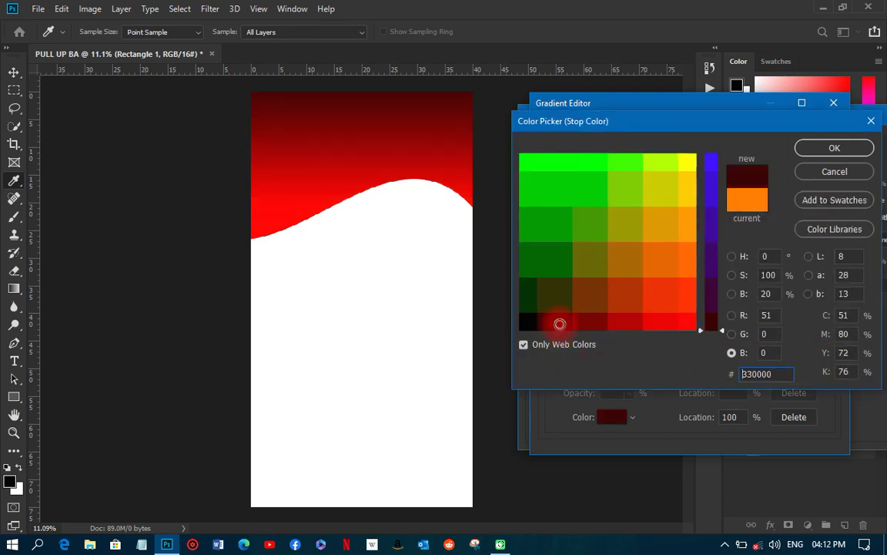
left_click(584, 324)
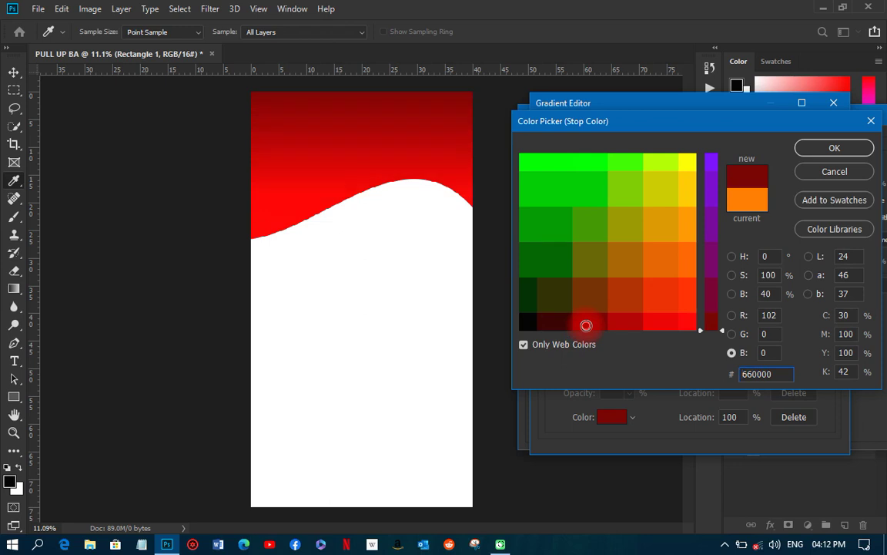
left_click(566, 325)
left_click(830, 154)
left_click(827, 133)
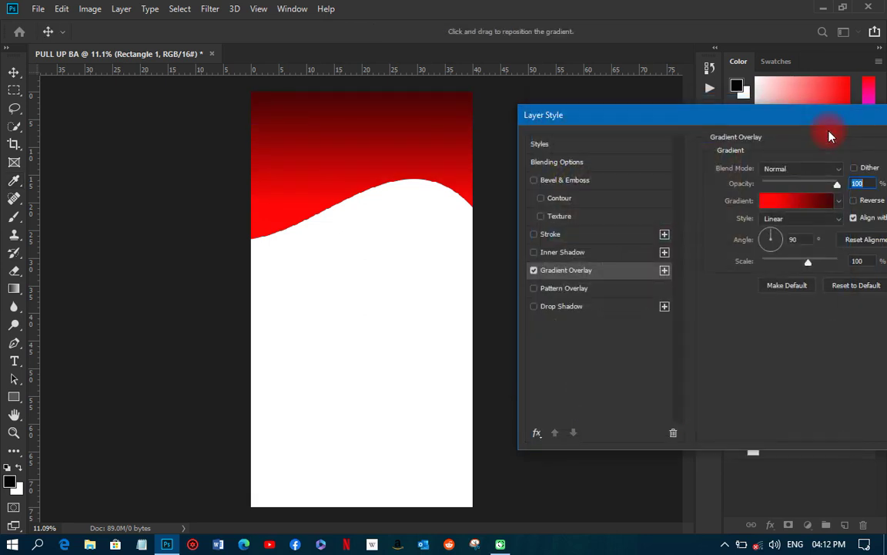
Set the gradient overlay's angle to 33° and apply the layer style
left_click(784, 245)
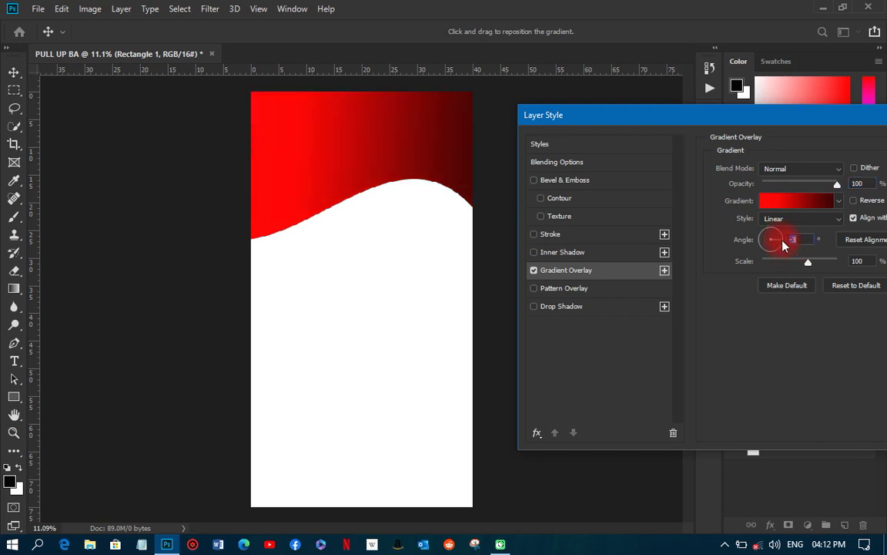
left_click_drag(783, 245, 780, 240)
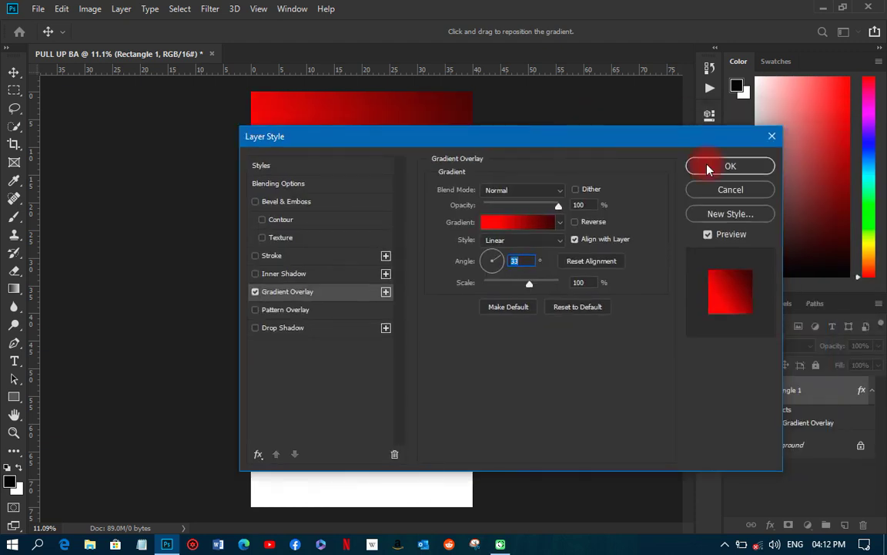
left_click(732, 168)
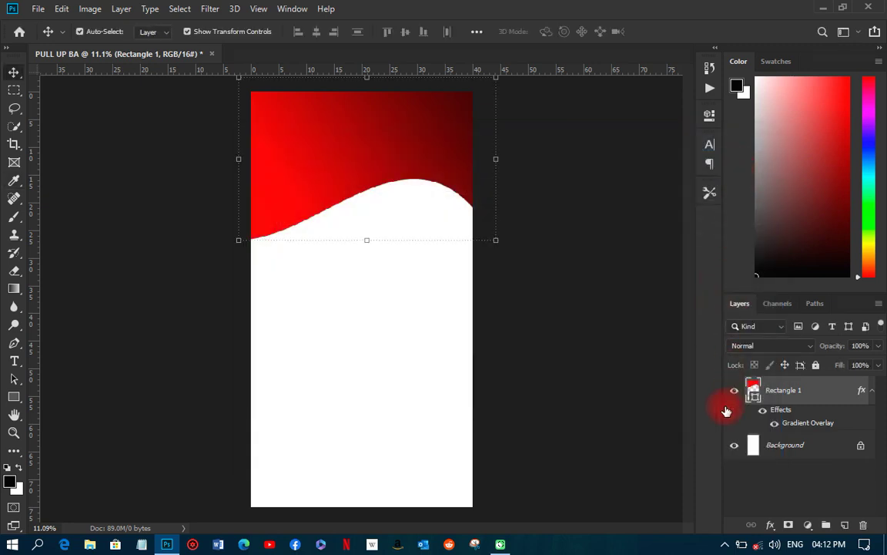
Duplicate the wave shape layer and move the copy up about 10 inches so the original shows beneath it
key("ctrl+j")
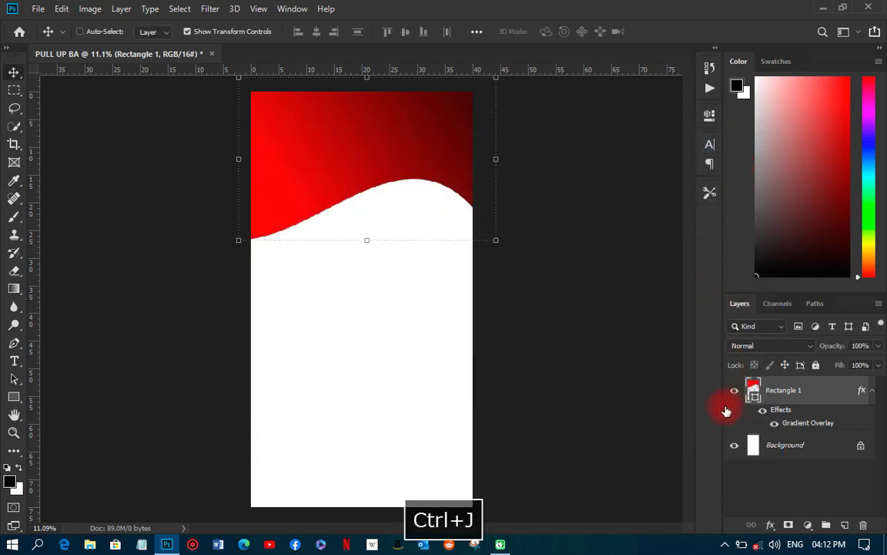
left_click_drag(414, 166, 395, 105)
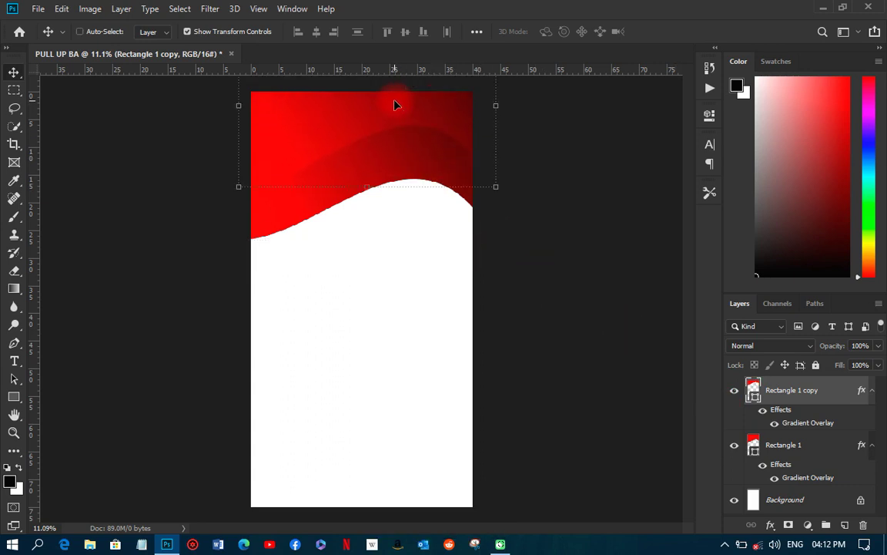
Reverse the gradient overlay on the upper wave copy and apply the layer style
double_click(787, 425)
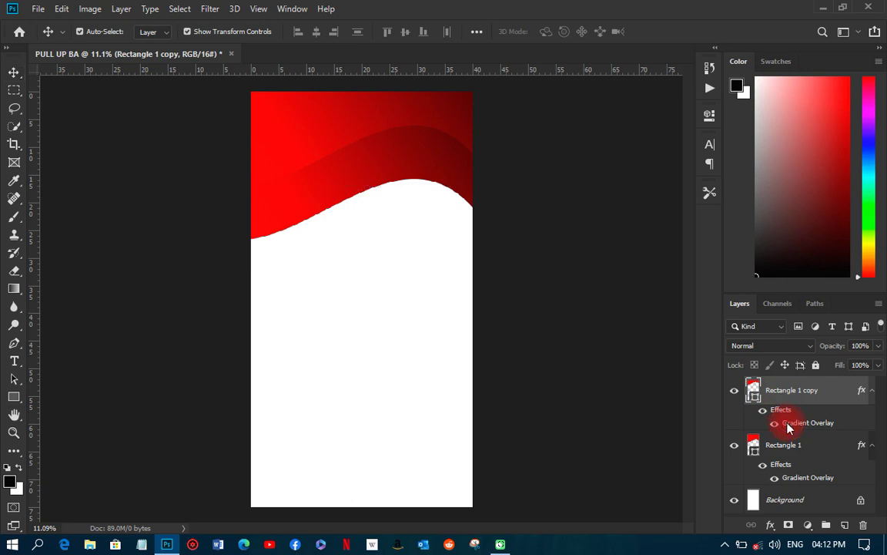
left_click_drag(449, 135, 726, 135)
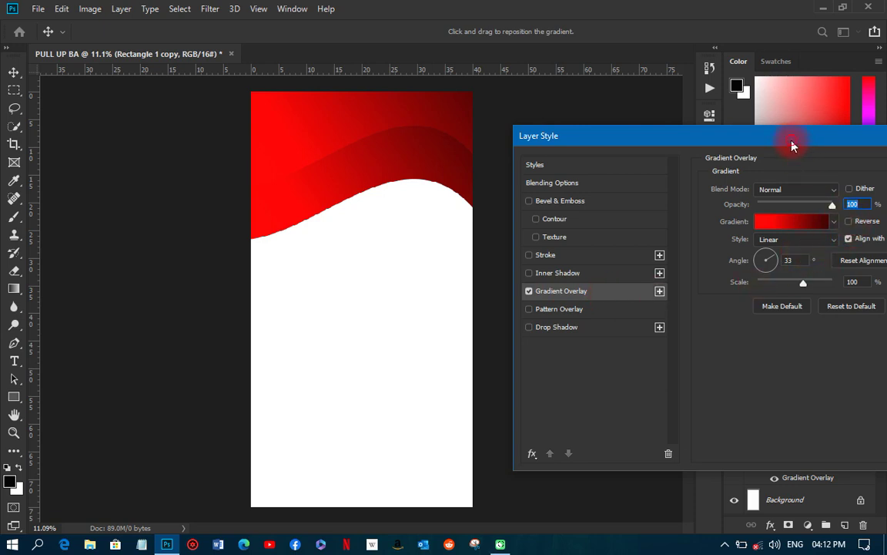
left_click_drag(793, 146, 650, 141)
left_click(705, 218)
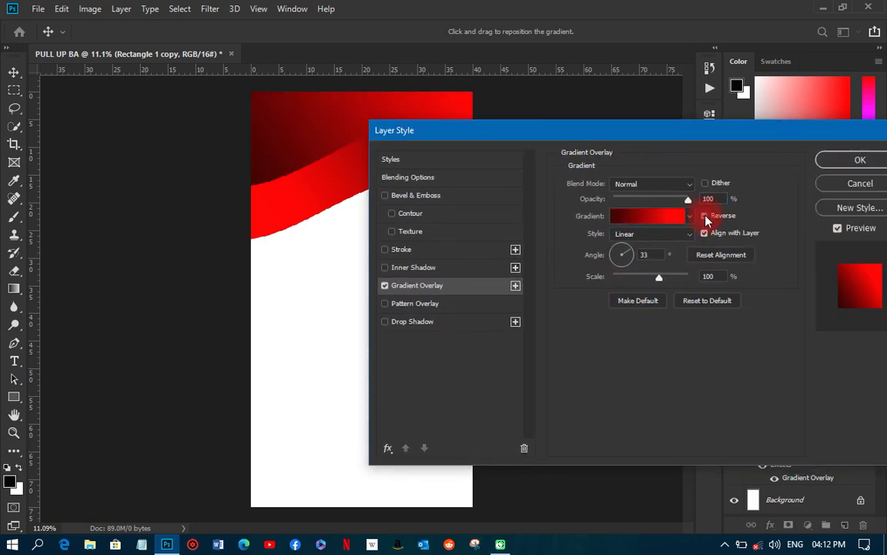
left_click(860, 160)
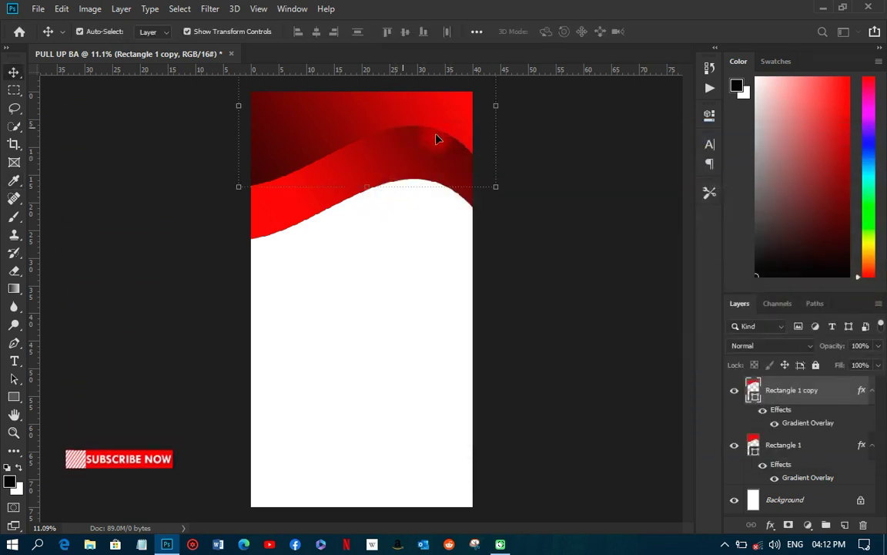
Move the reversed wave down about 6 inches, then duplicate it and shift the duplicate up about 3.5 inches
left_click_drag(380, 114, 385, 145)
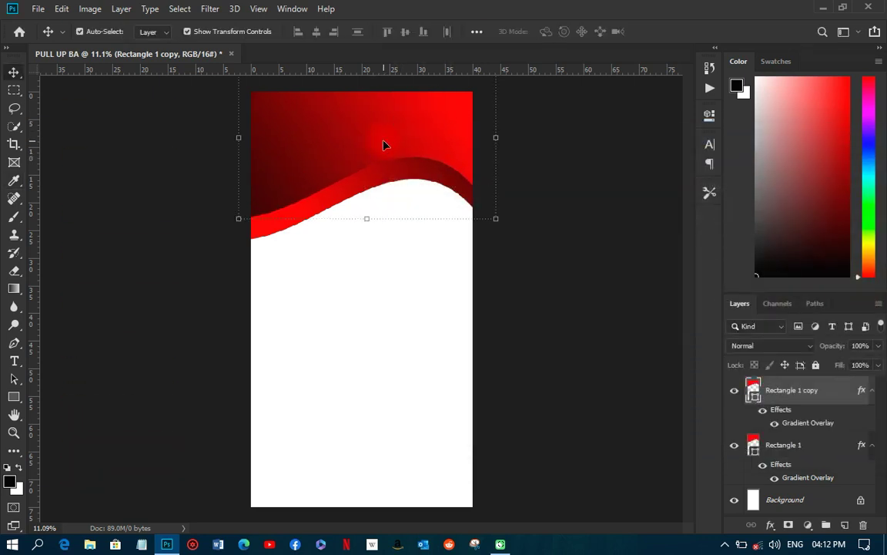
key("ctrl+j")
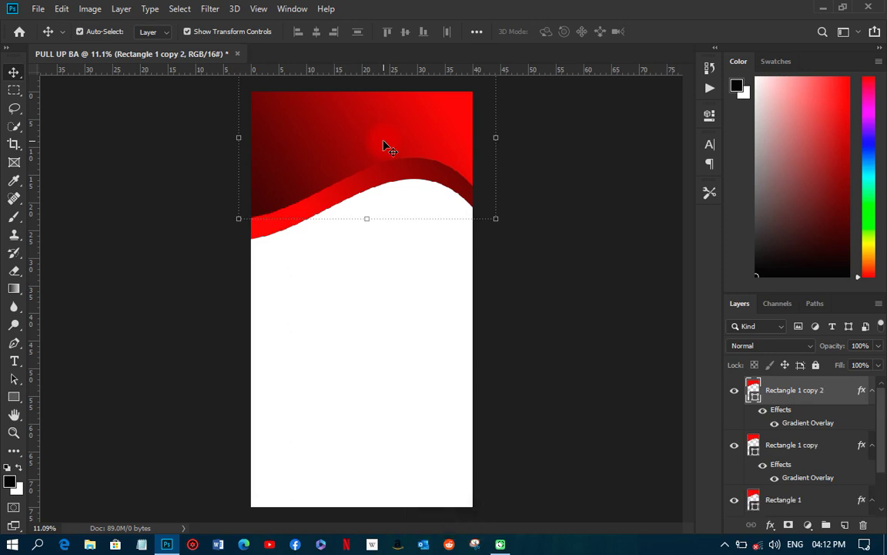
mouse_move(385, 144)
left_mouse_down()
mouse_move(386, 104)
mouse_move(387, 126)
left_mouse_up()
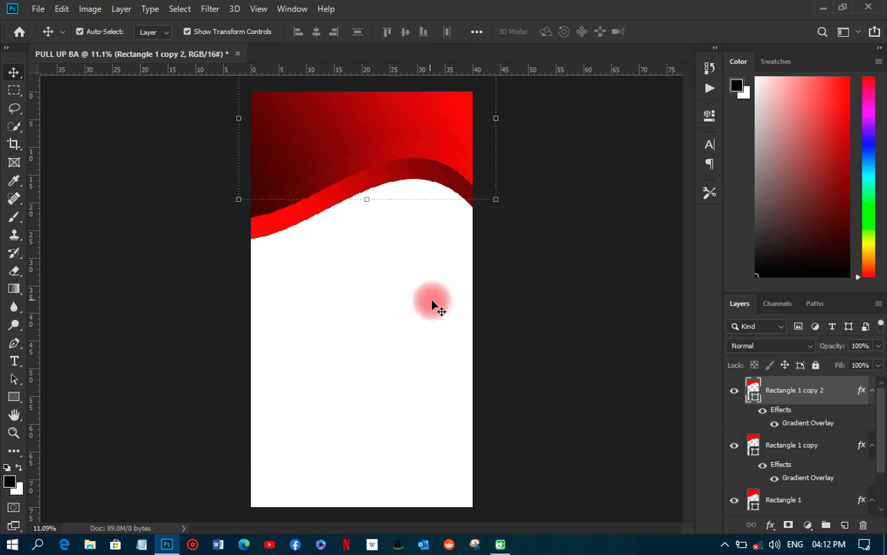
Group the three wave layers and name the group SHAPE TOP
left_click(794, 500, "shift")
key("ctrl+g")
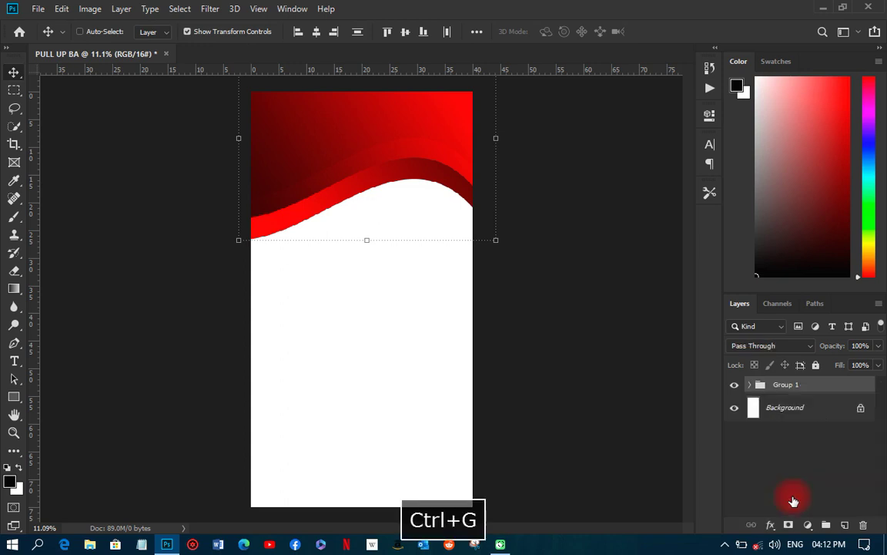
double_click(783, 389)
type("SH")
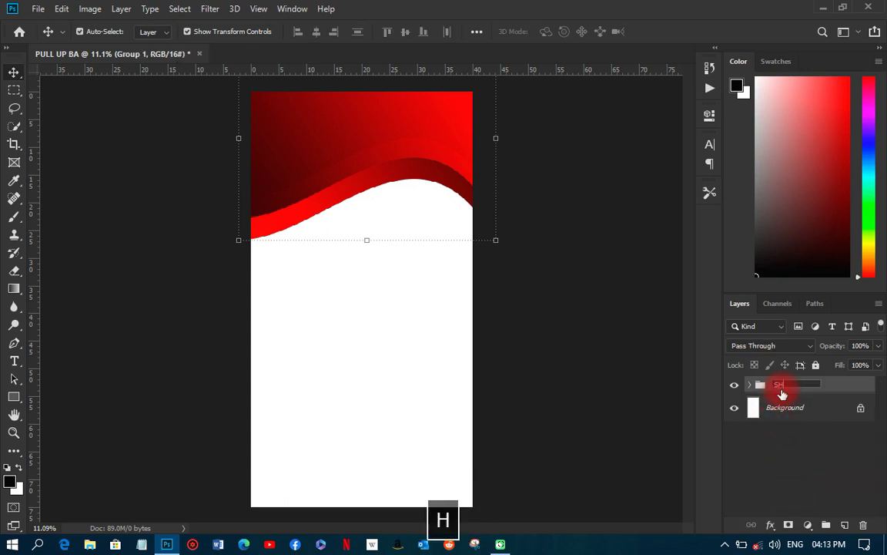
type("APE TOP")
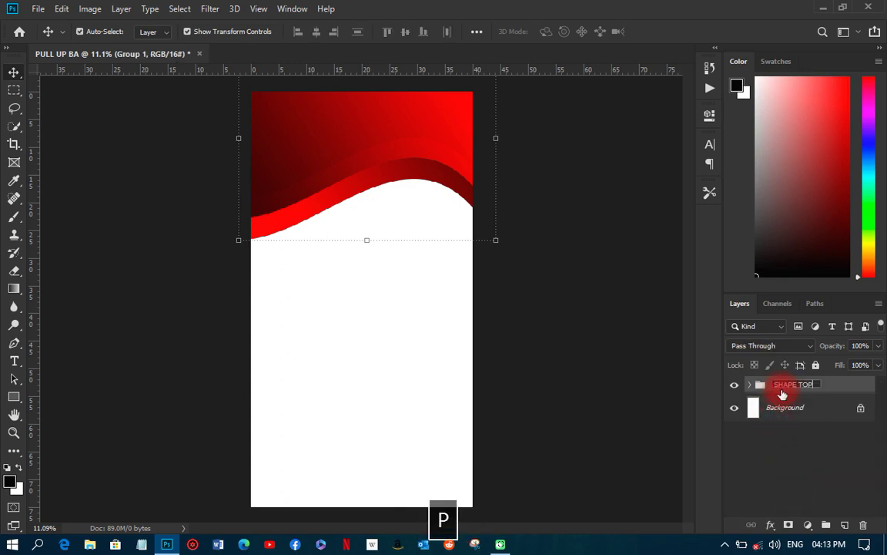
key("Return")
left_click(396, 364)
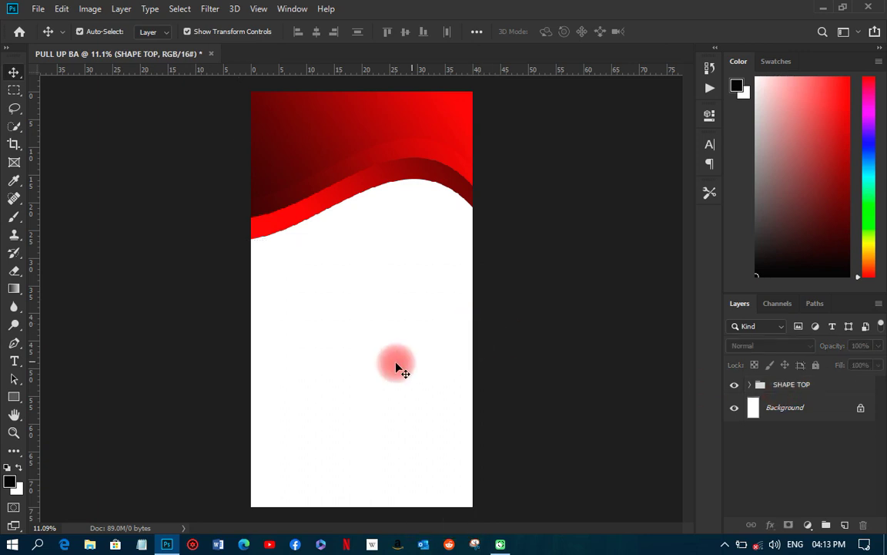
Draw a white rectangle of about 3600 by 398 px across the banner's bottom edge
left_click(14, 396)
mouse_move(231, 485)
left_mouse_down()
mouse_move(325, 513)
mouse_move(507, 513)
left_mouse_up()
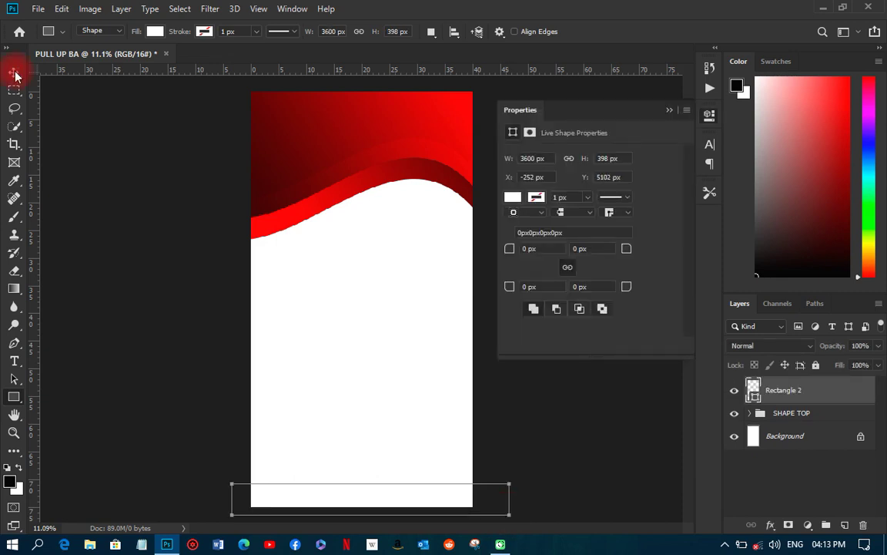
left_click(15, 73)
Copy the layer style from the topmost wave shape and paste it onto the bottom rectangle
left_click(310, 132)
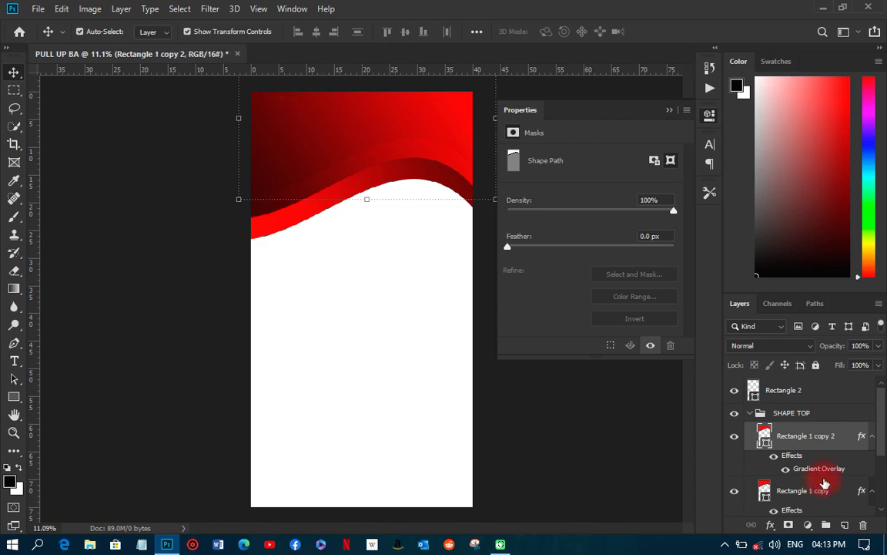
right_click(816, 438)
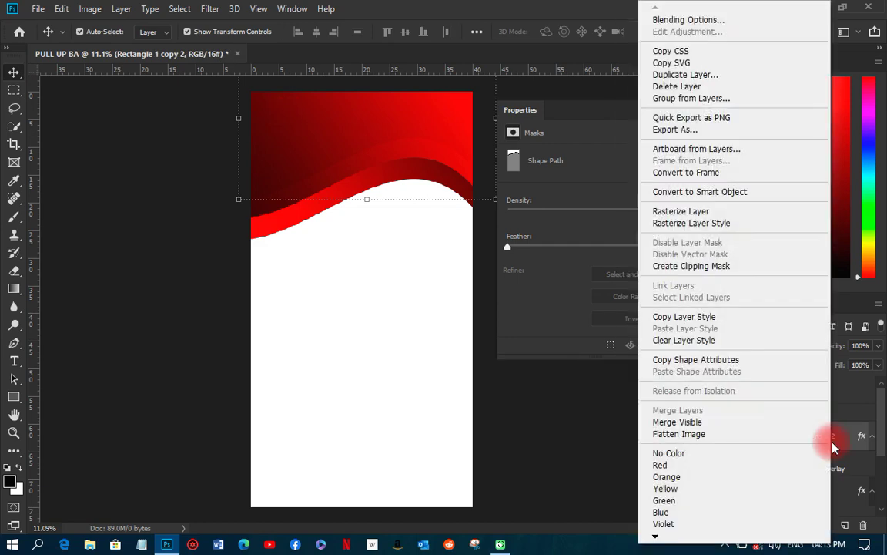
left_click(676, 319)
left_click(436, 501)
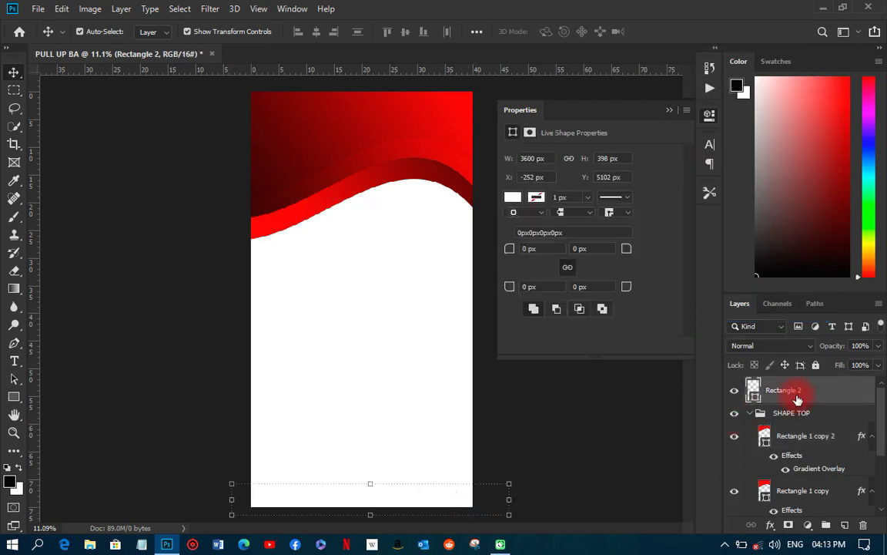
right_click(803, 394)
left_click(690, 339)
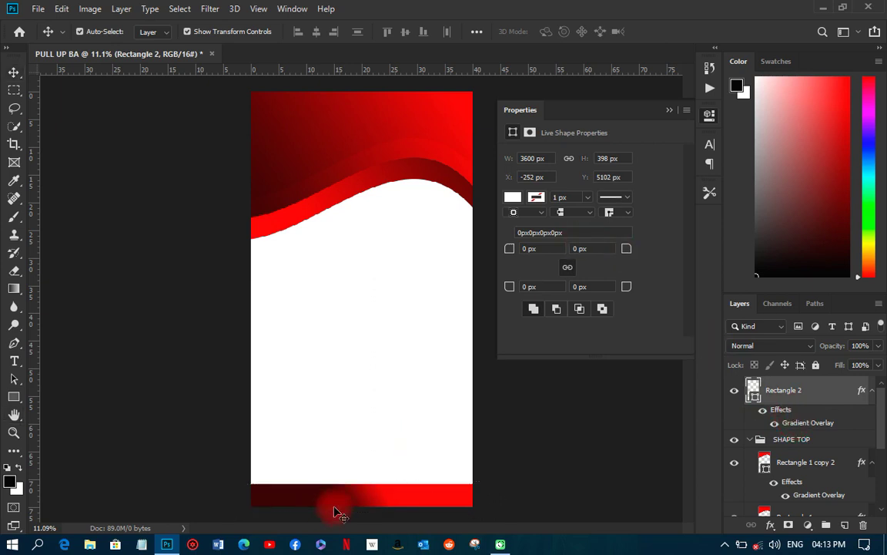
Set the bottom rectangle's gradient overlay angle to 0°, apply it, and collapse the SHAPE TOP group
double_click(801, 422)
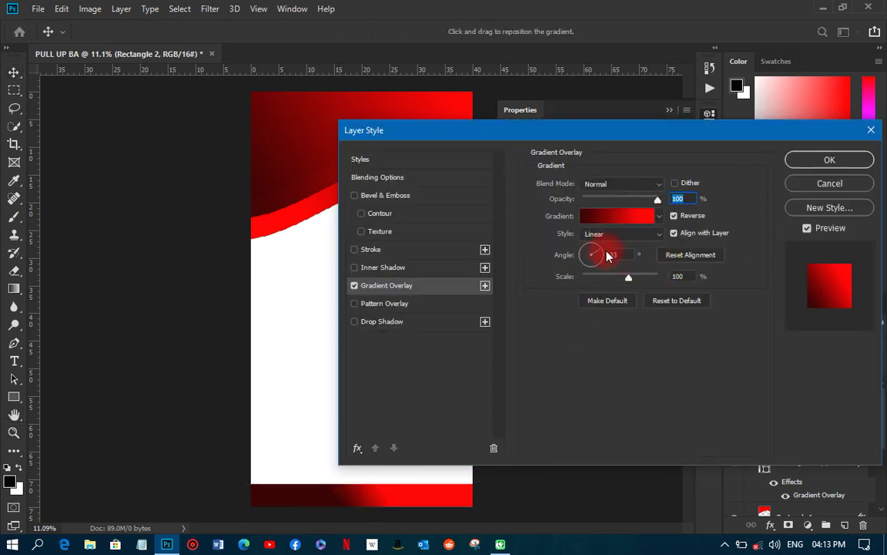
type("0")
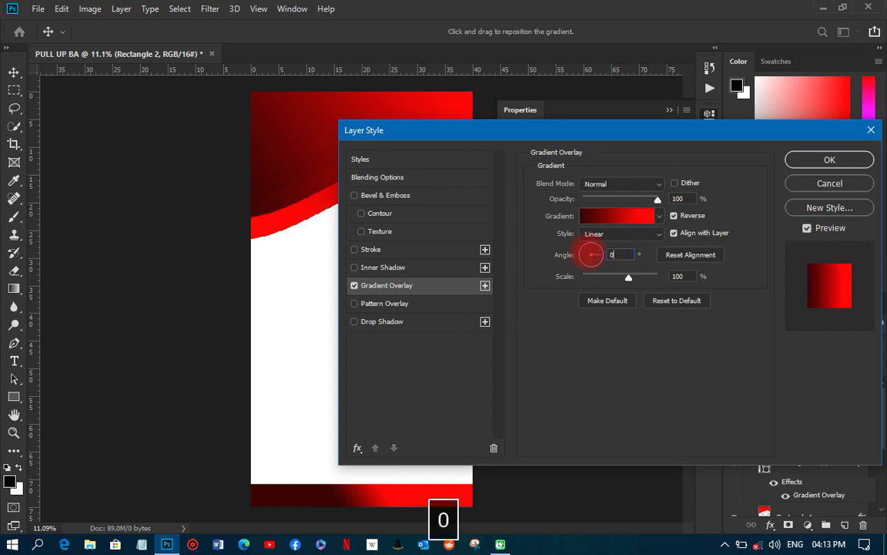
left_click(811, 162)
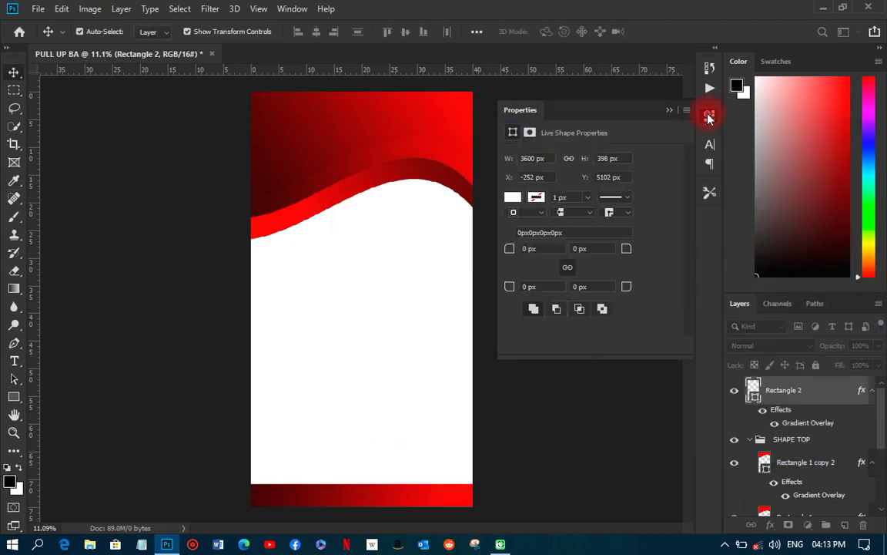
left_click(708, 114)
left_click(616, 290)
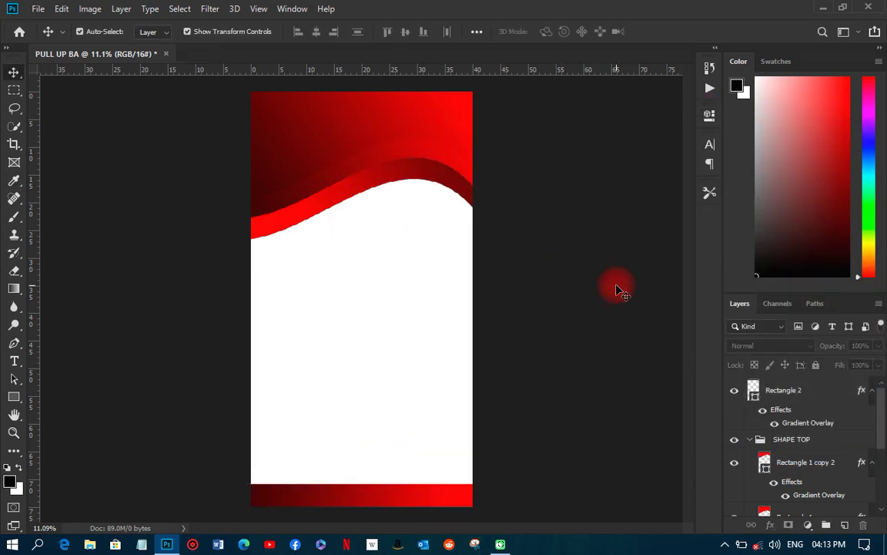
left_click(755, 437)
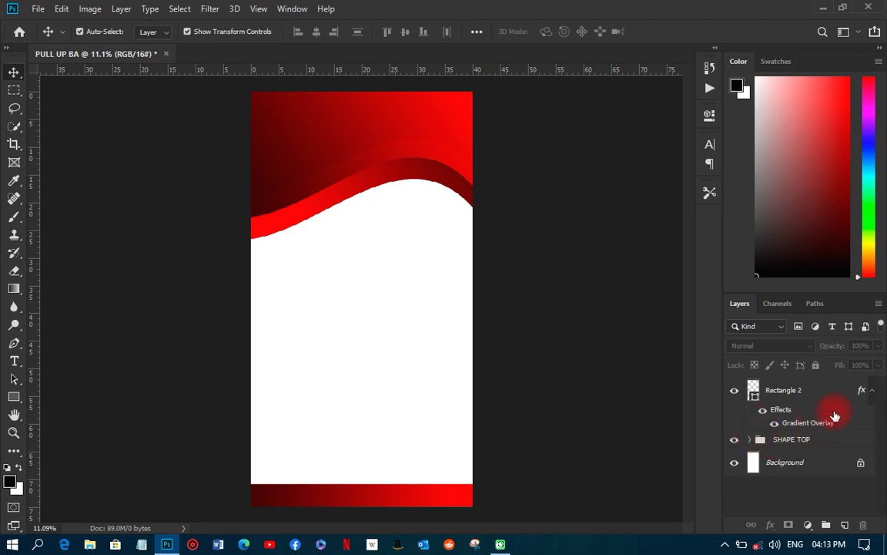
Draw a white circle about 2295 px across and centre it horizontally over the waves, with its top about 405 px down
left_click(15, 397)
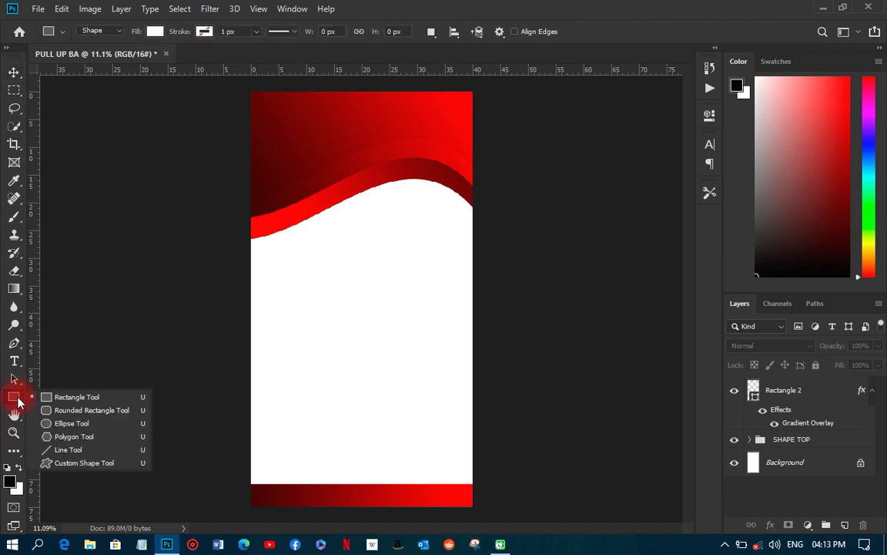
left_click(73, 424)
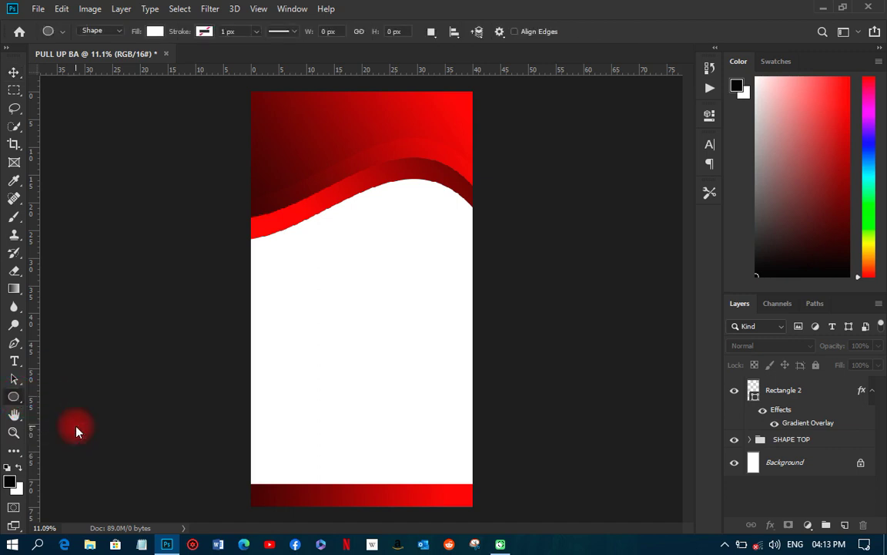
left_click_drag(270, 133, 460, 378)
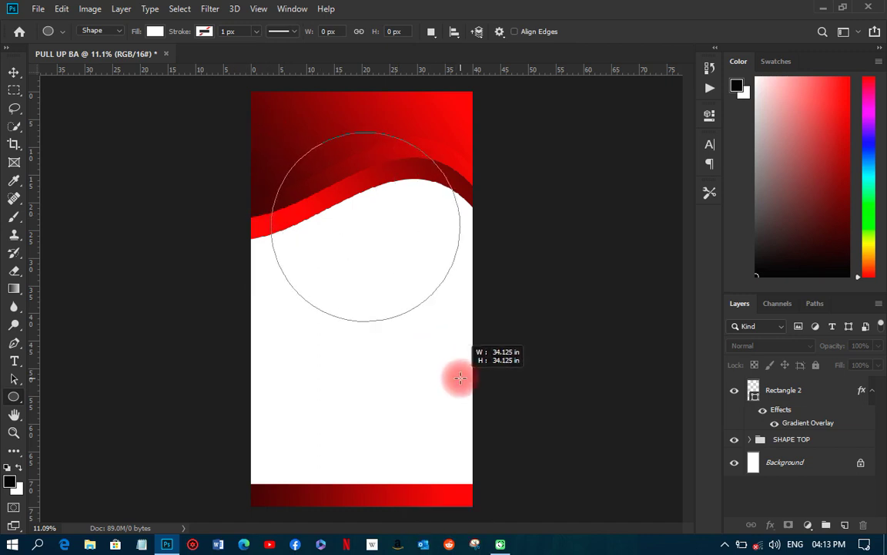
mouse_move(459, 377)
left_mouse_down()
mouse_move(424, 333)
mouse_move(447, 363)
left_mouse_up()
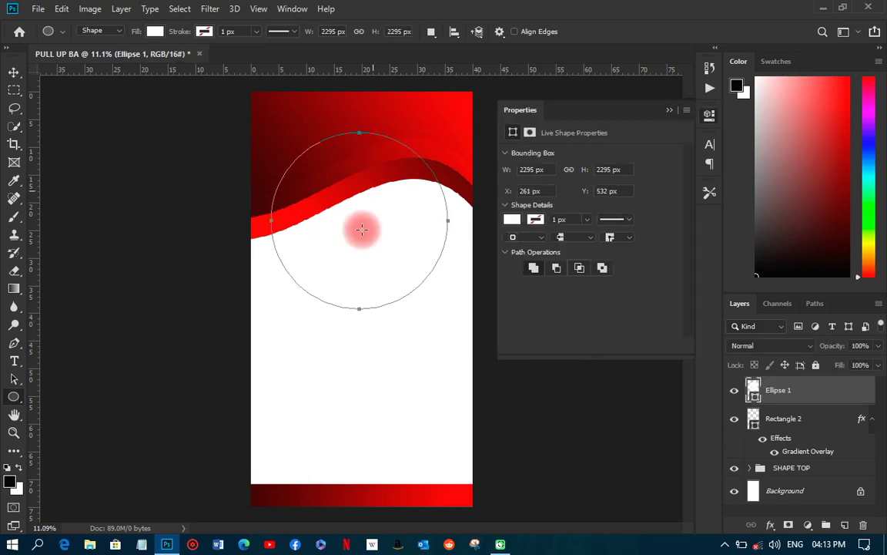
left_click(19, 72)
left_click(294, 210)
left_click_drag(356, 226, 358, 221)
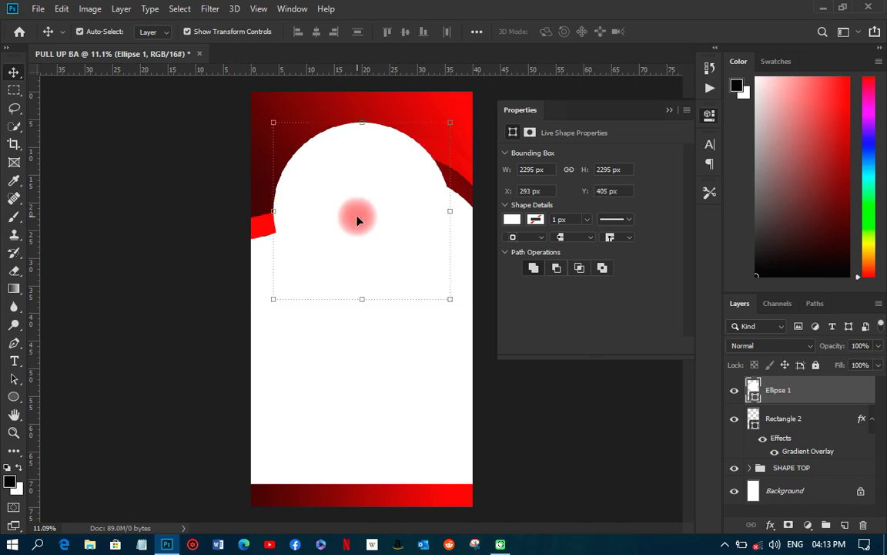
Duplicate the white circle and scale the copy about its centre to about 80%, 1845 px across
key("ctrl+j")
left_click(424, 149)
left_click_drag(452, 122, 430, 134)
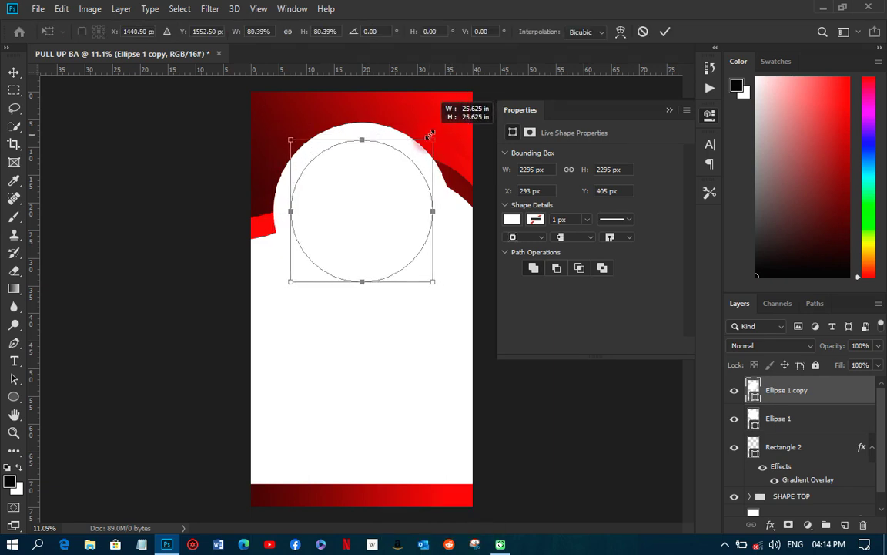
left_click(666, 32)
Place the IMG_0721-Recovered photo as a linked file from the PULL UP DESIGN folder on the Desktop
left_click(38, 9)
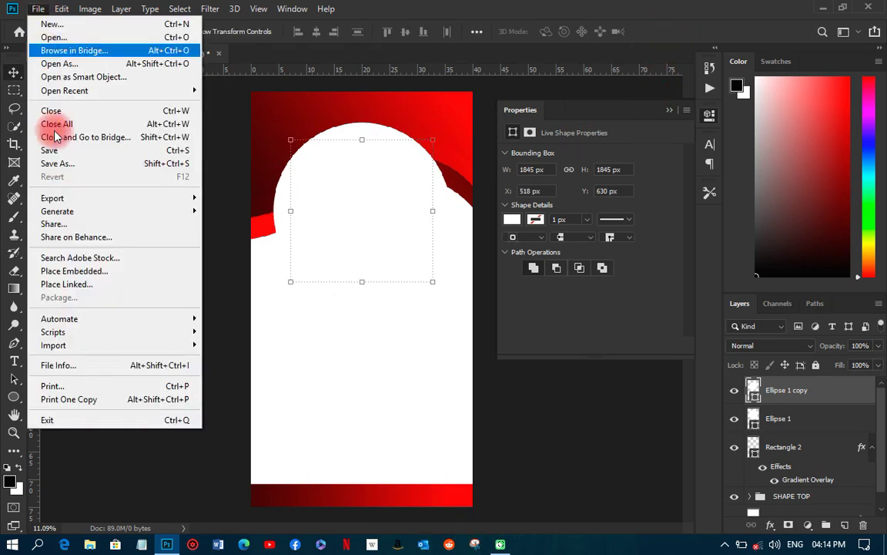
left_click(77, 285)
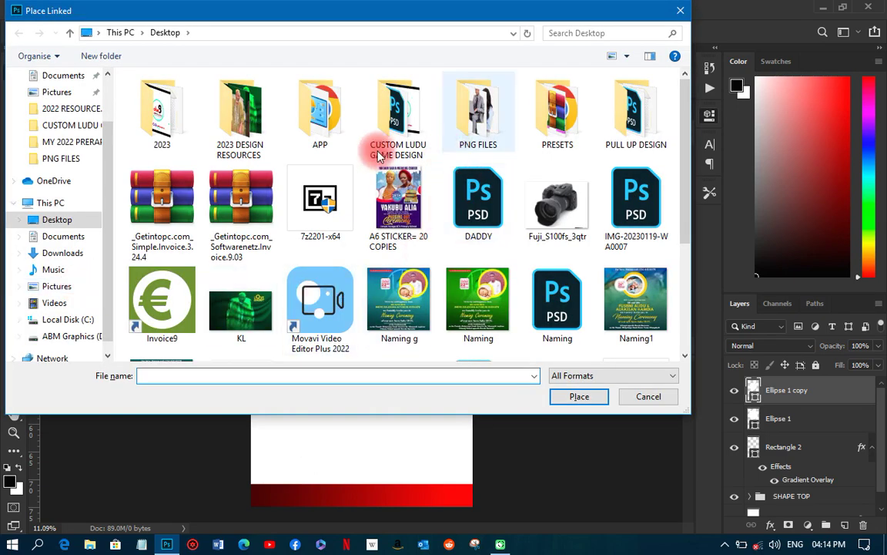
left_click(638, 137)
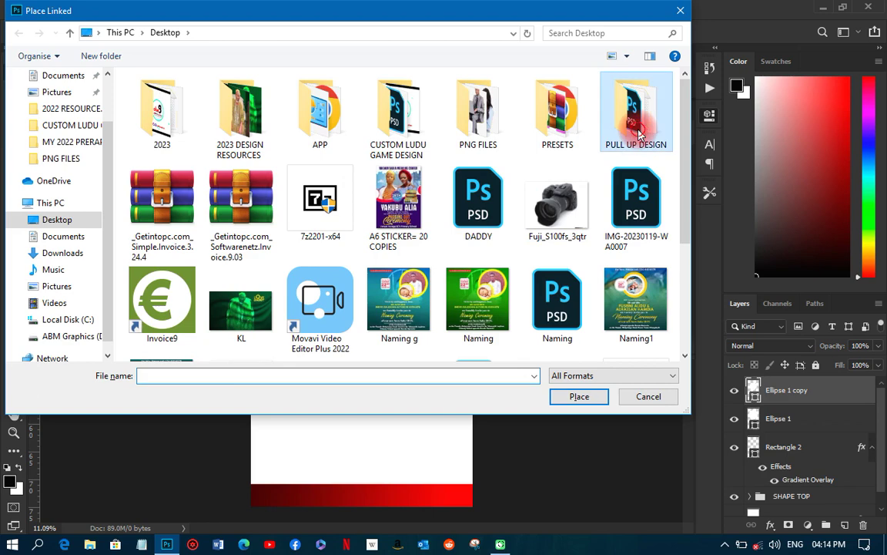
double_click(638, 137)
double_click(159, 94)
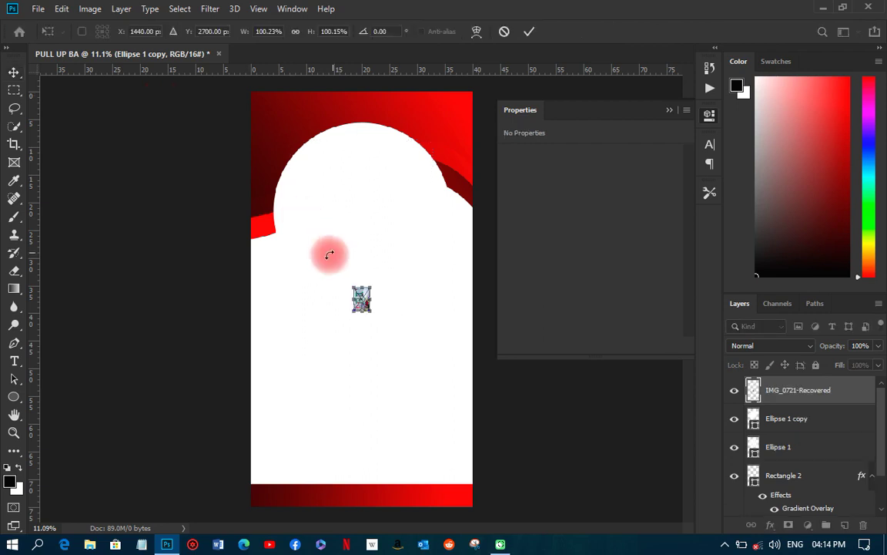
Enlarge the placed photo to about 41.9 by 59.1 inches and move it up about 6 inches over the circles
left_click_drag(373, 290, 482, 136)
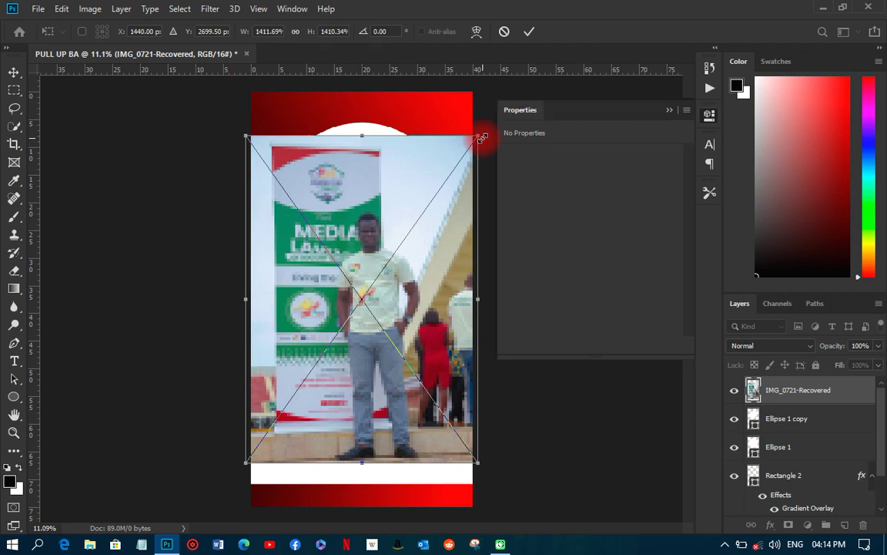
key("Return")
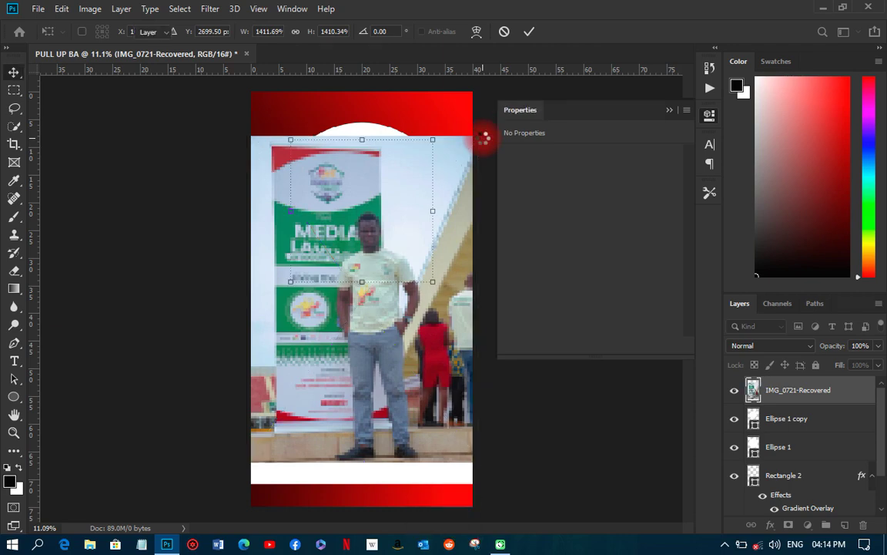
left_click_drag(324, 174, 322, 139)
left_click_drag(397, 270, 397, 269)
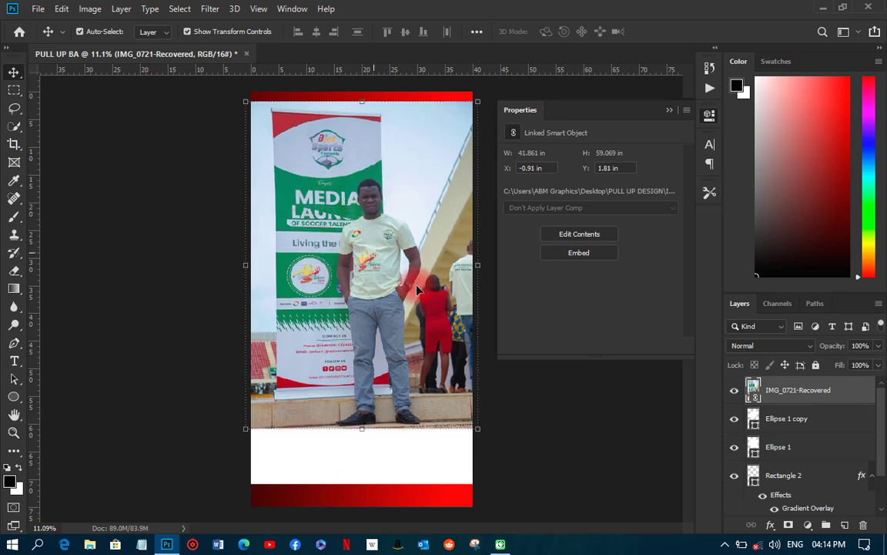
Clip the IMG_0721-Recovered photo to the inner white circle and shift it up slightly to frame the man
right_click(797, 401)
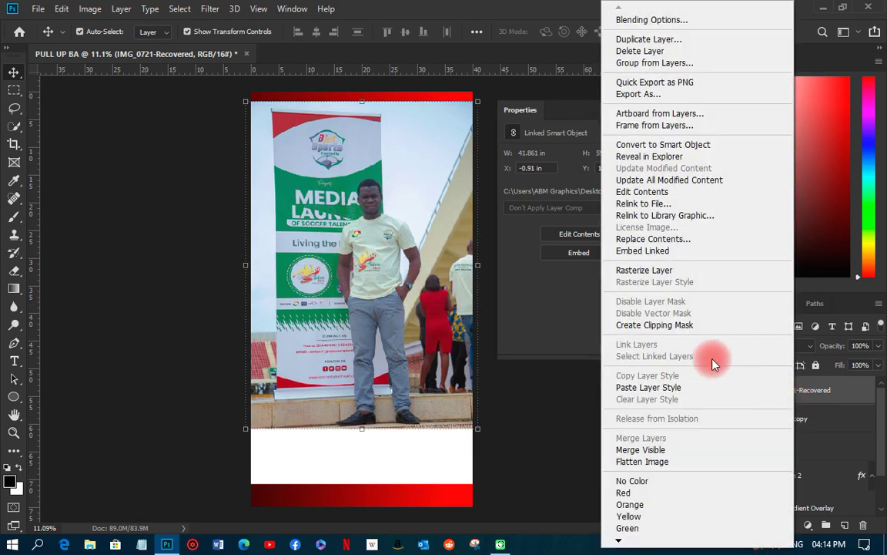
left_click(651, 324)
left_click_drag(390, 215, 382, 195)
left_click(709, 114)
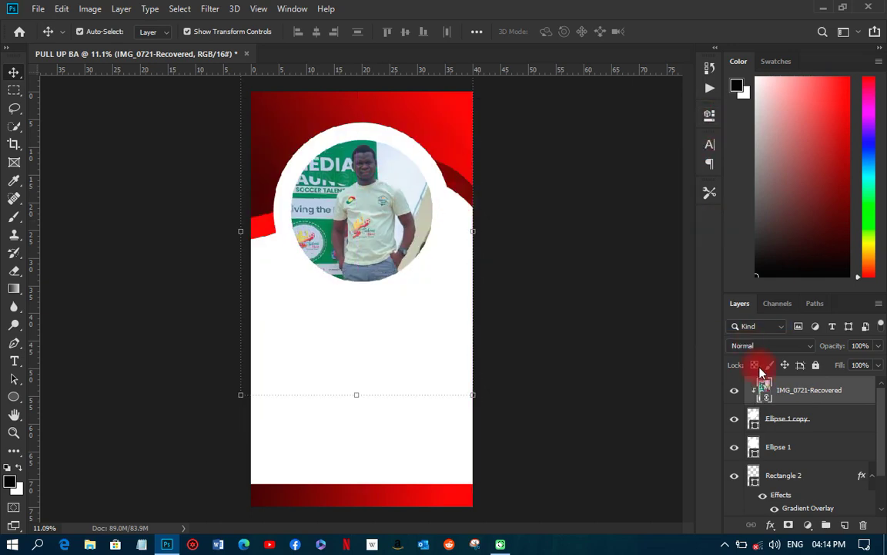
Scale the photo and its inner circle together about their centre to about 111%, leaving a thinner white ring
left_click(776, 406)
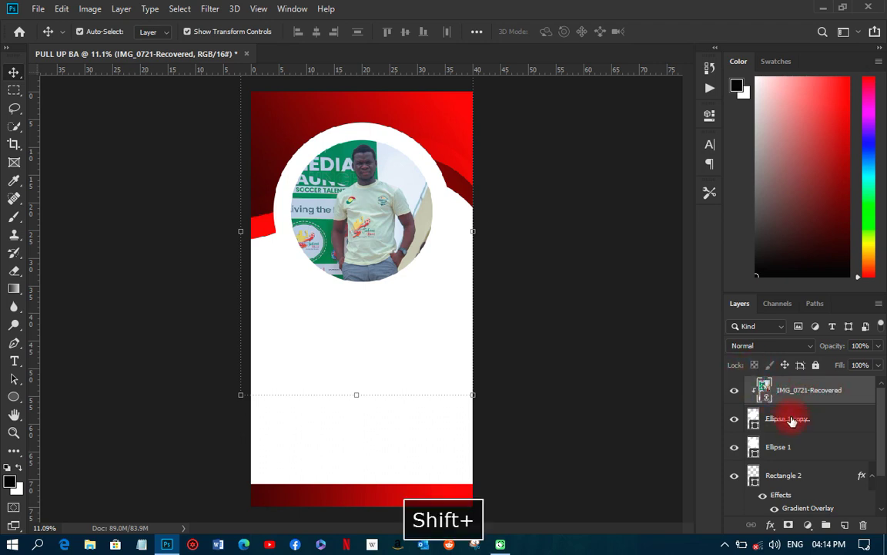
left_click(791, 420, "shift")
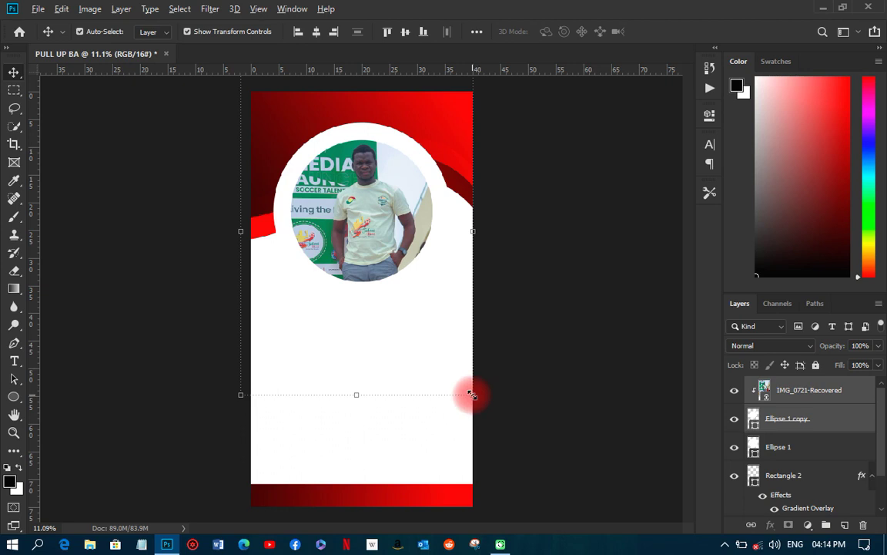
left_click_drag(473, 394, 489, 408)
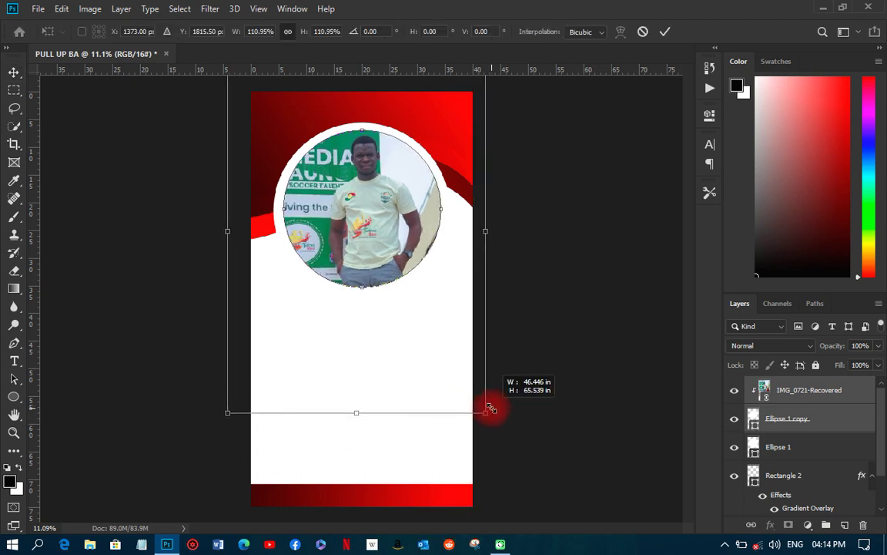
left_click_drag(490, 408, 490, 408)
left_click(765, 430)
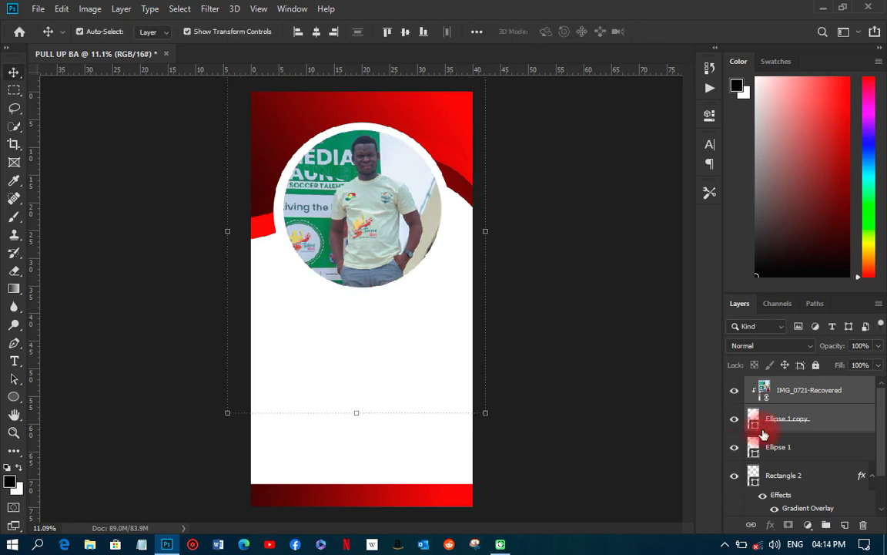
left_click(793, 396)
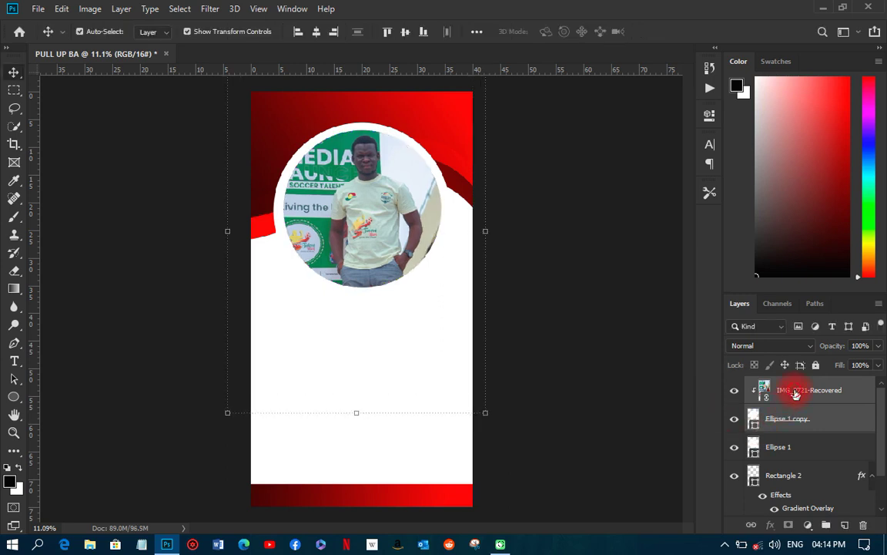
Duplicate both white circles in place and move the original Ellipse 1 and Ellipse 1 copy layers above the photo
left_click(791, 449)
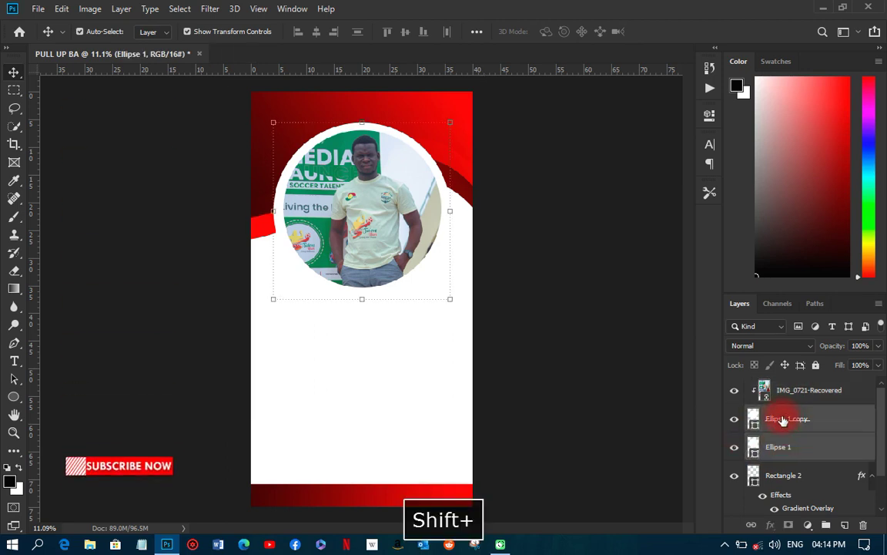
left_click(783, 420, "shift")
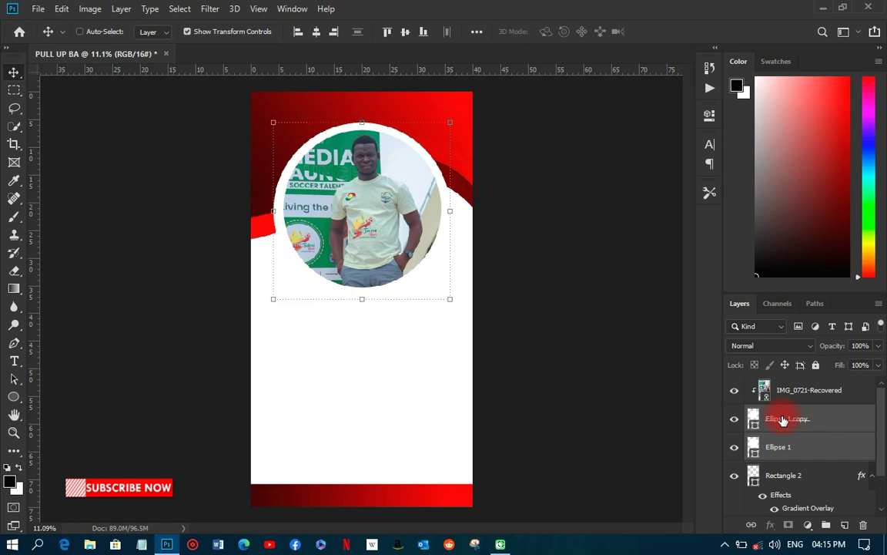
key("ctrl+j")
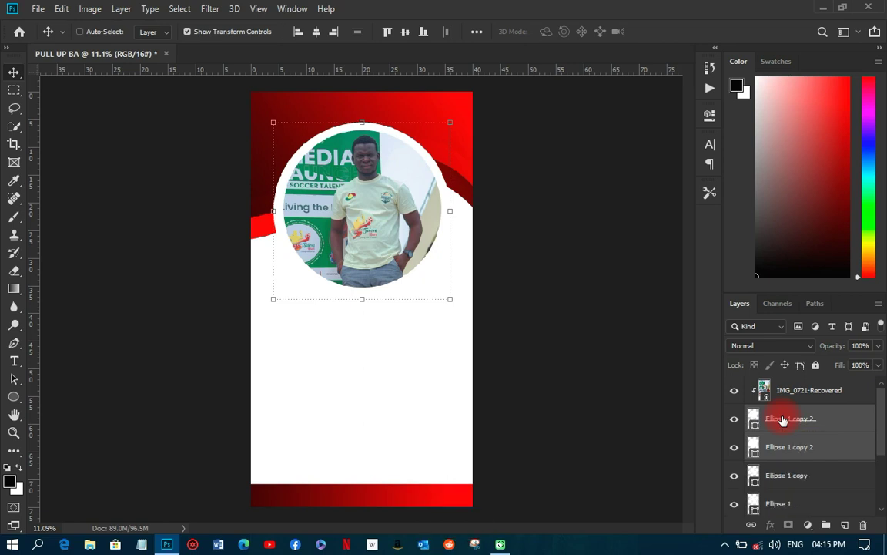
left_click(783, 473)
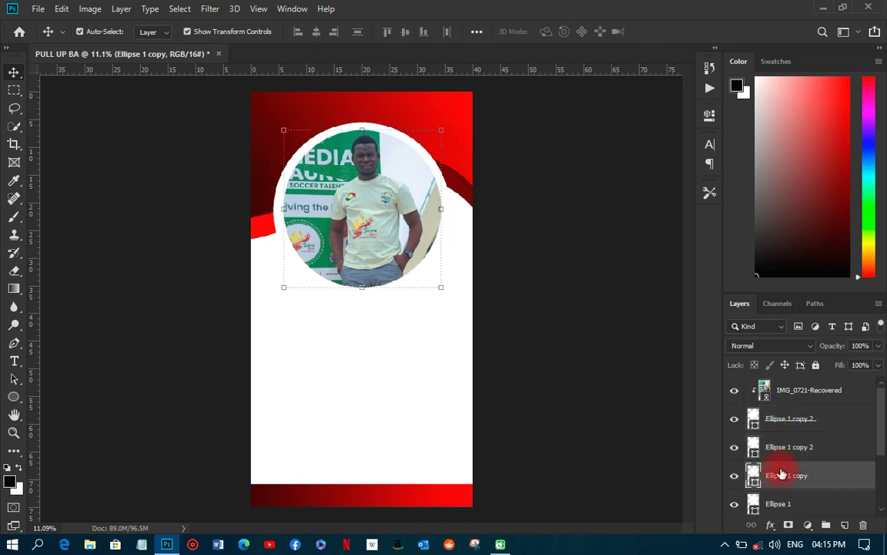
left_click(780, 505, "shift")
left_click_drag(781, 505, 793, 381)
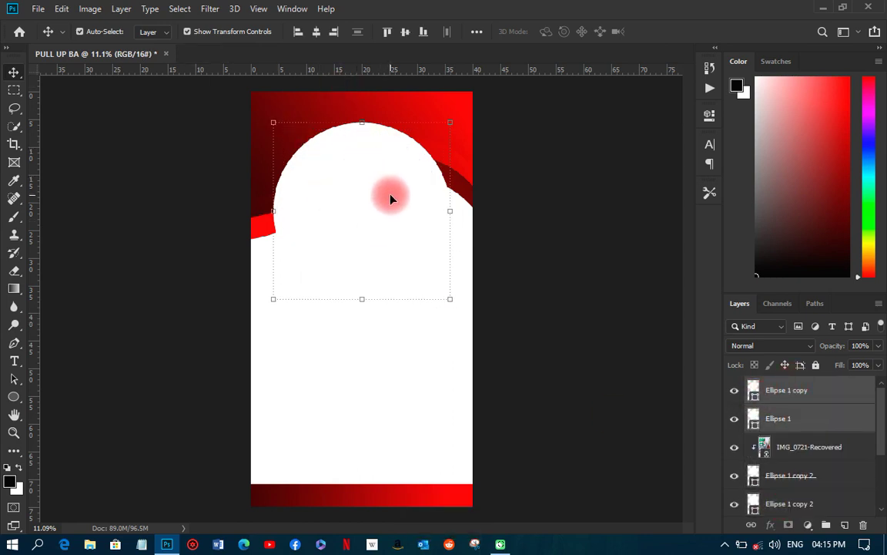
Scale the two white circles above the photo to about 41% and move them over the photo's upper-right edge
left_click_drag(454, 121, 399, 173)
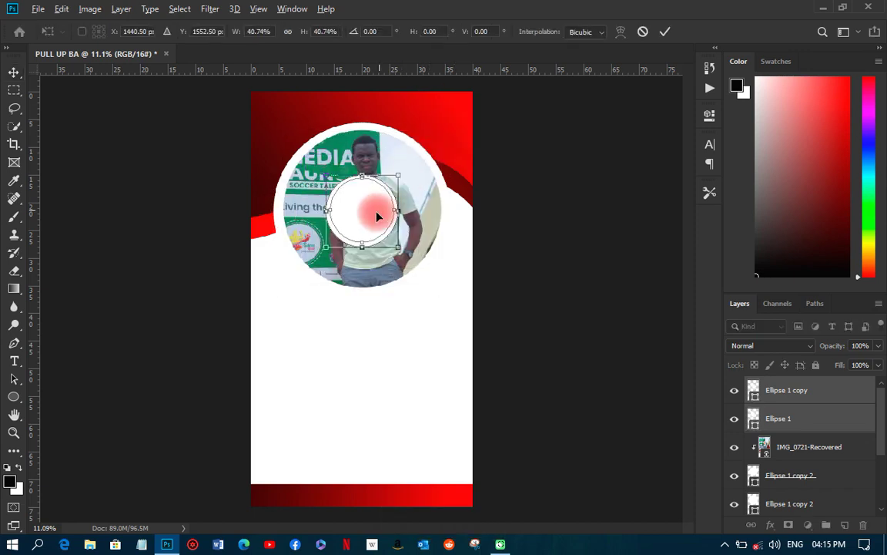
left_click_drag(367, 226, 429, 163)
left_click(667, 32)
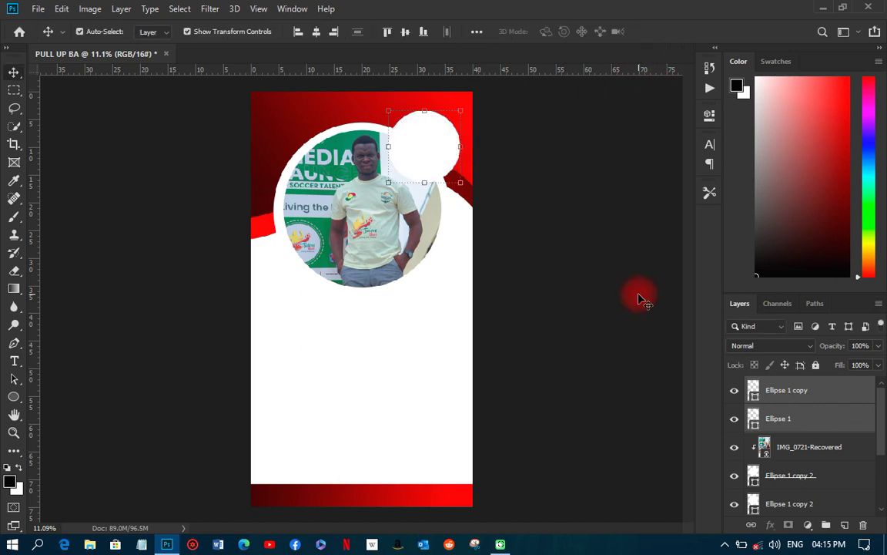
Fill the small inner circle with the dark red sampled from the banner's left edge
double_click(755, 400)
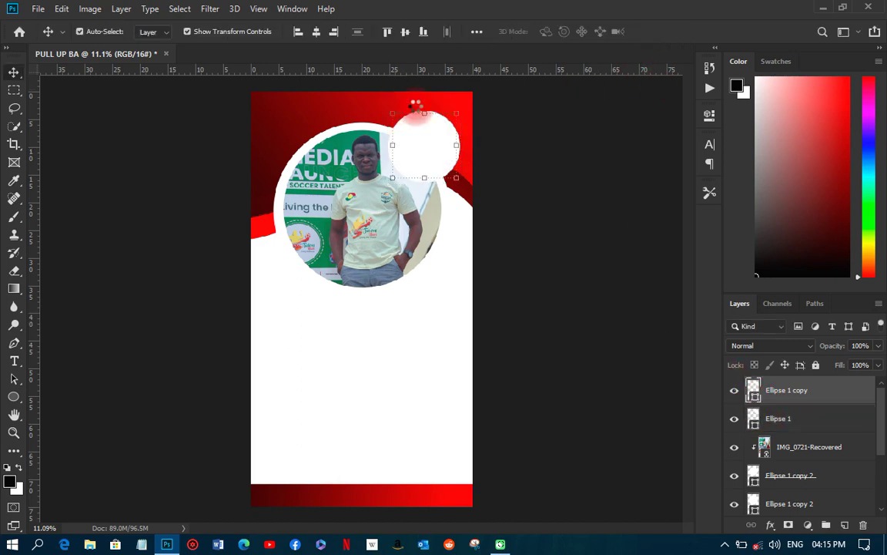
left_click(427, 98)
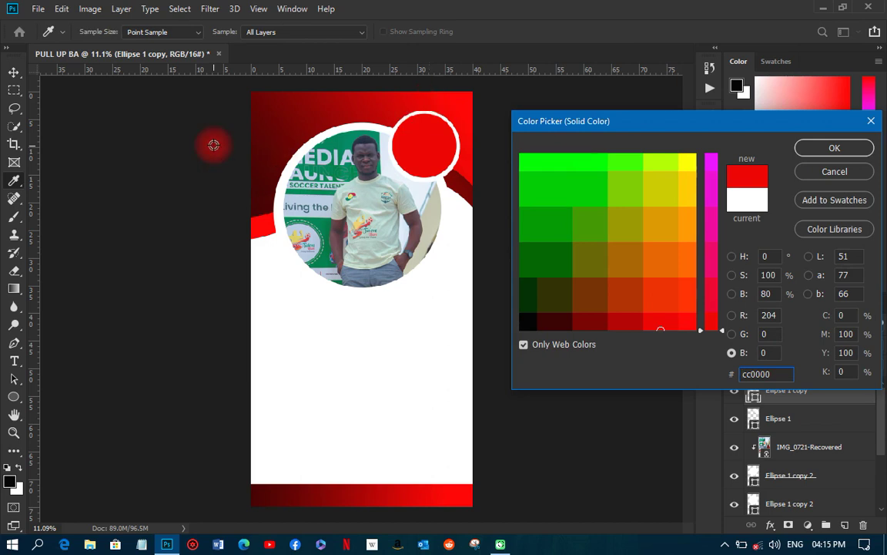
left_click(252, 154)
left_click(814, 149)
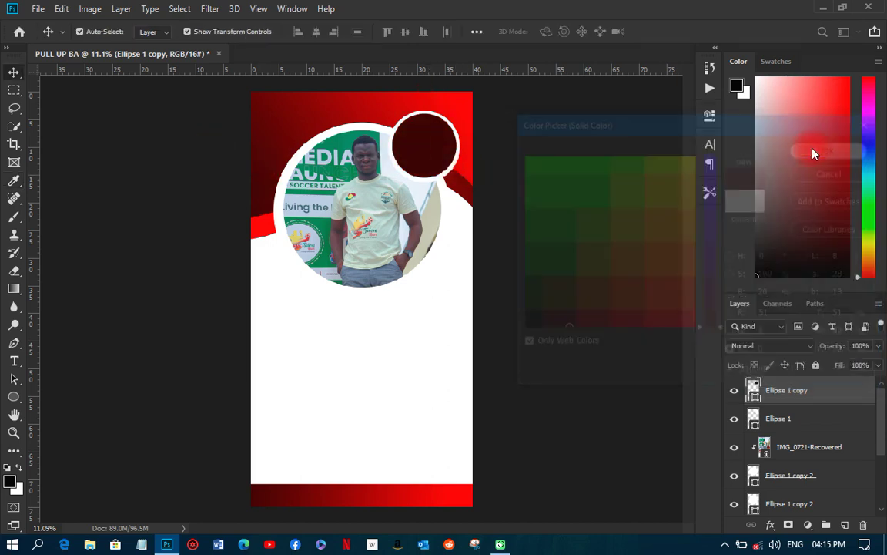
Duplicate the small dark red circle with its white ring, place the copy at the photo's lower left and scale it to about 129%
left_click(788, 420, "shift")
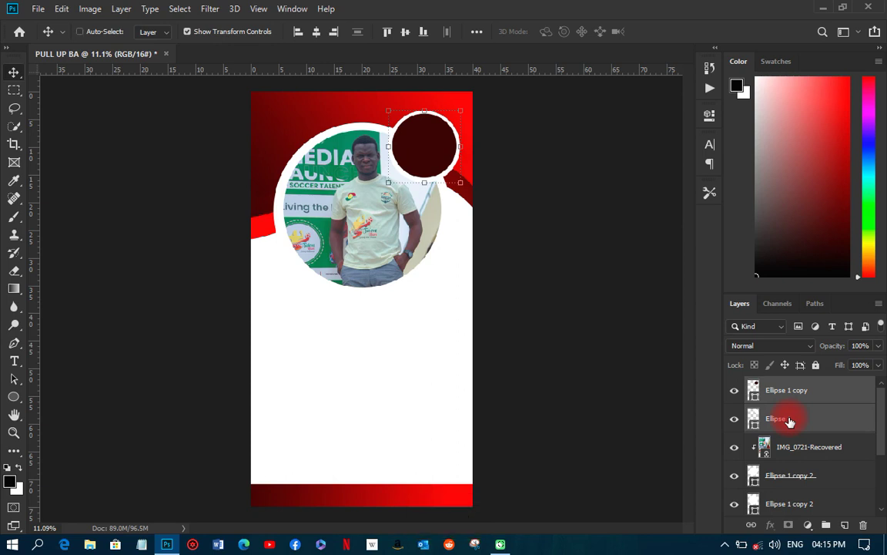
key("ctrl+j")
left_click_drag(414, 143, 297, 265)
left_click_drag(333, 230, 344, 223)
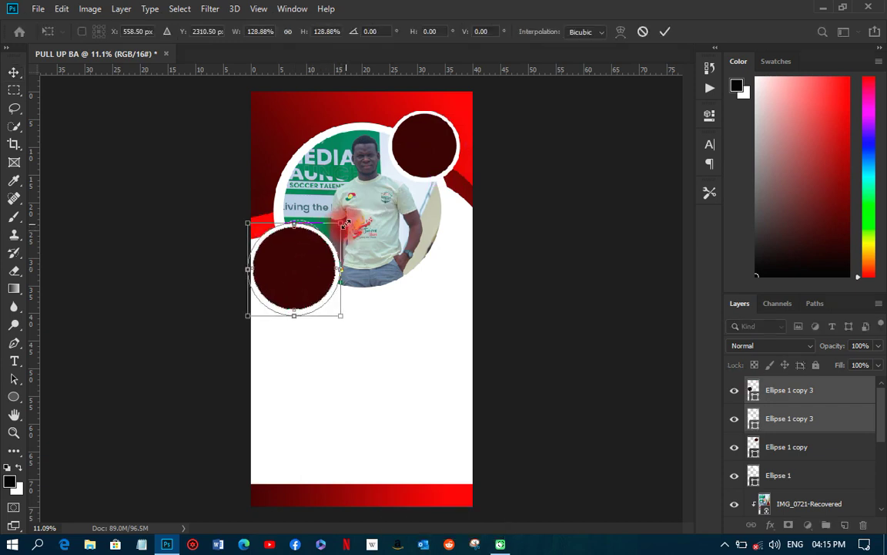
key("Return")
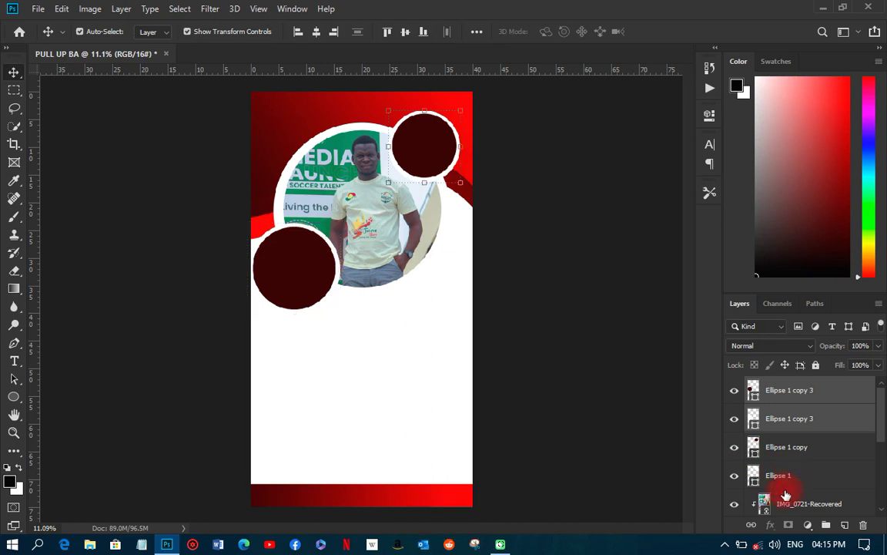
Scale the photo and its two large circles together about their centre to about 87%
left_click(785, 485)
left_click(786, 501)
scroll(780, 508, "down", 3)
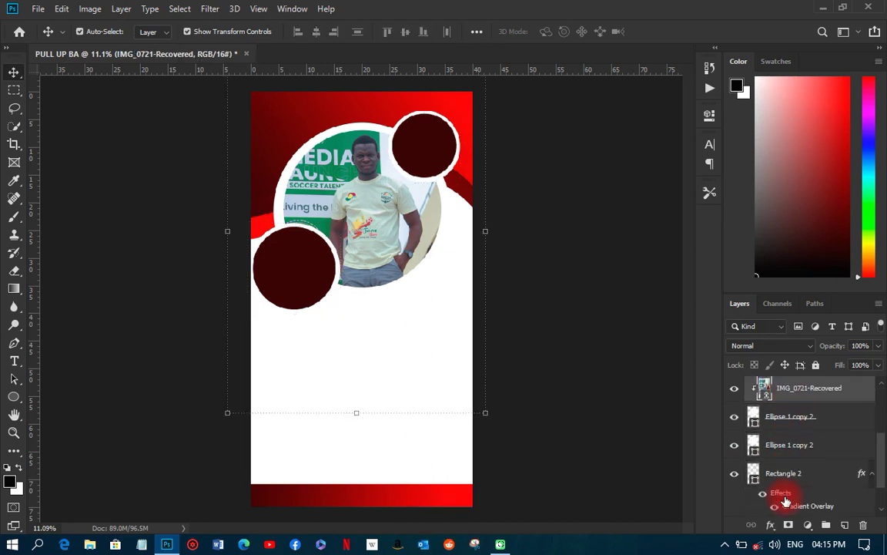
left_click(785, 455, "shift")
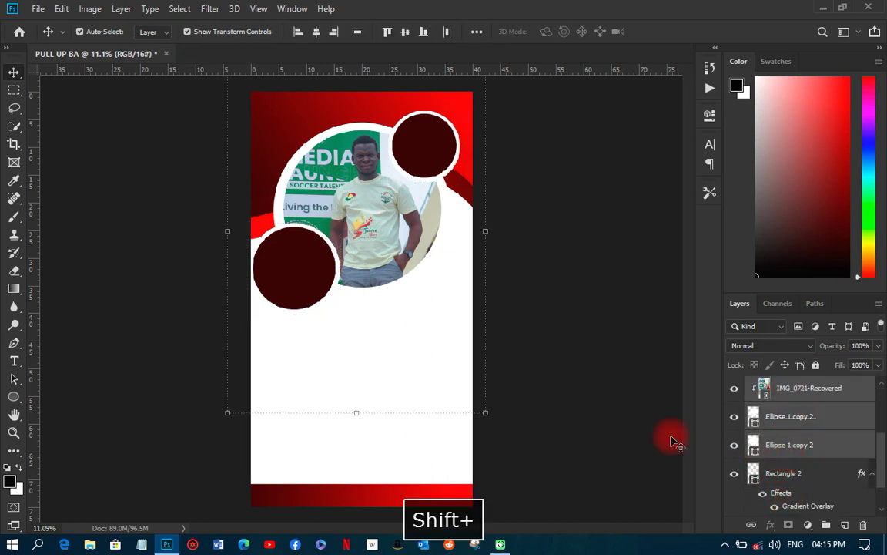
left_click_drag(487, 416, 460, 396)
key("Return")
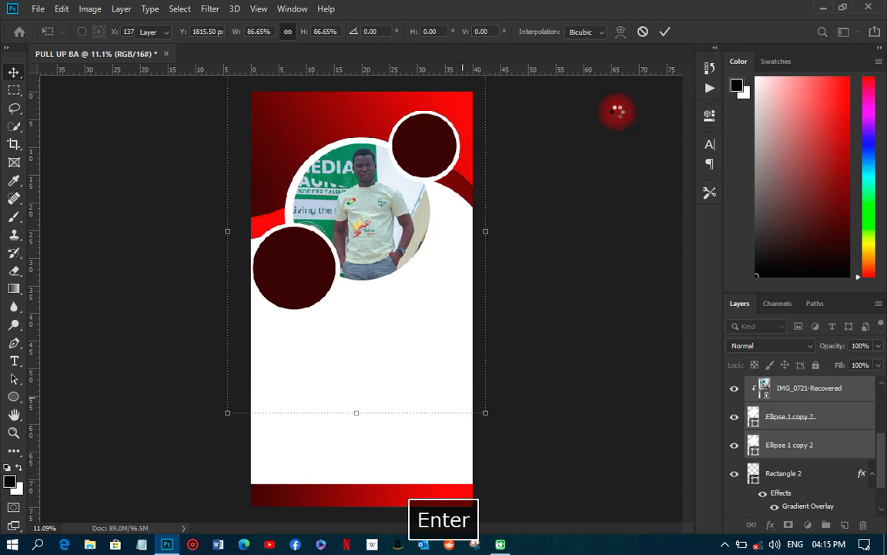
left_click(666, 33)
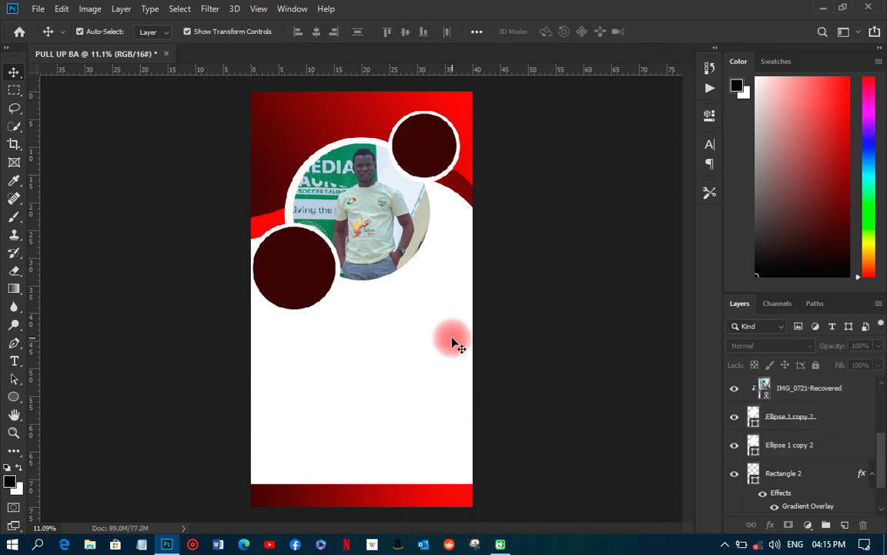
Switch to the PULL UP DESIGN folder in File Explorer and open the pull gk text file
scroll(455, 342, "up", 1)
left_click(821, 9)
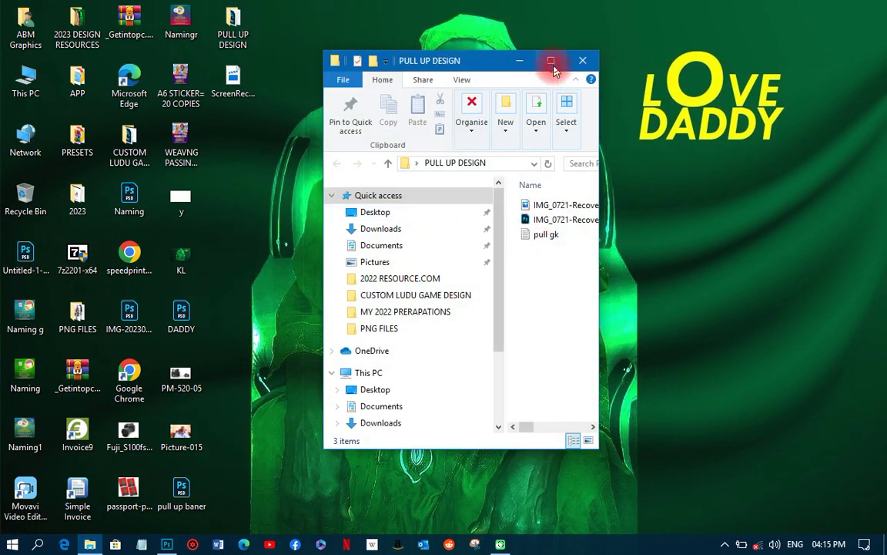
left_click(551, 60)
left_click(245, 180)
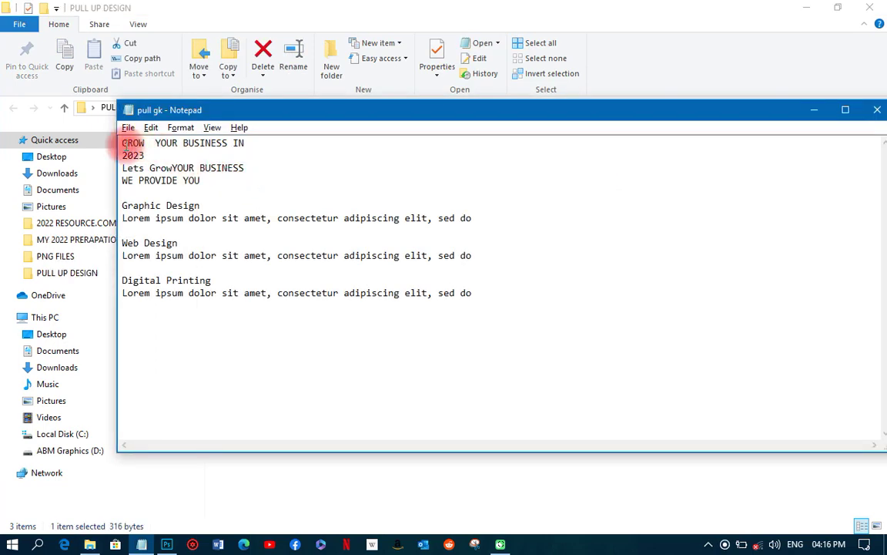
Remove the extra space after GROW in the first line and copy the heading "GROW YOUR BUSINESS IN"
left_click_drag(122, 143, 245, 143)
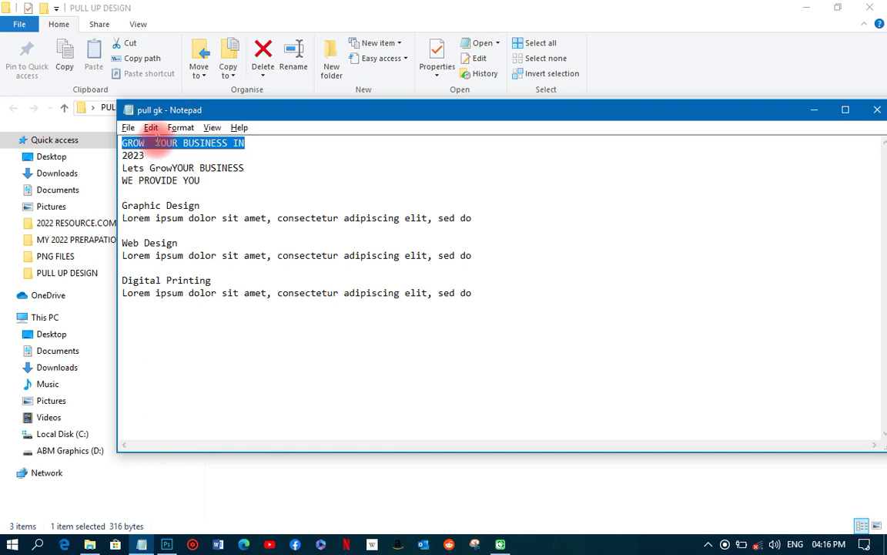
left_click(157, 141)
left_click(209, 210)
key("BackSpace")
key("BackSpace")
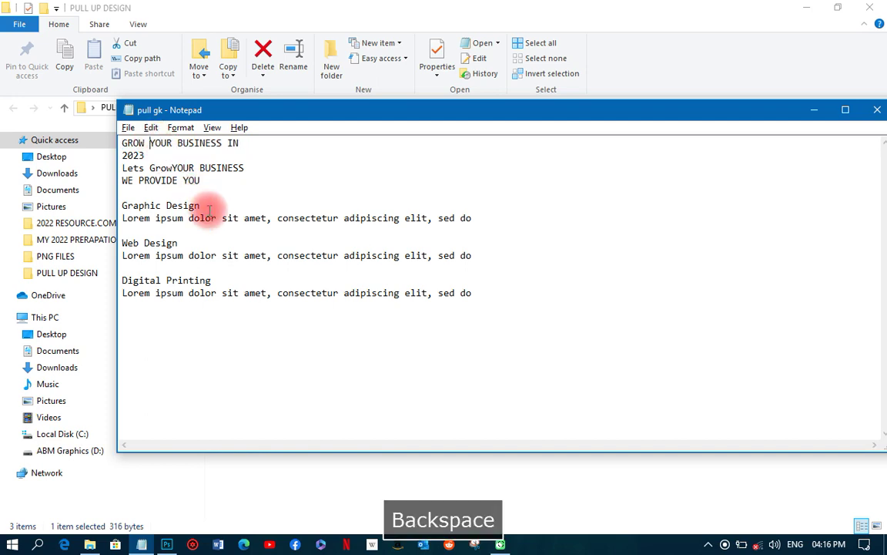
left_click_drag(240, 144, 146, 149)
right_click(147, 149)
left_click(173, 190)
Switch to Photoshop and paste "GROW YOUR BUSINESS IN" as text on the lower-left dark circle, breaking the line after YOUR
left_click(167, 545)
key("space")
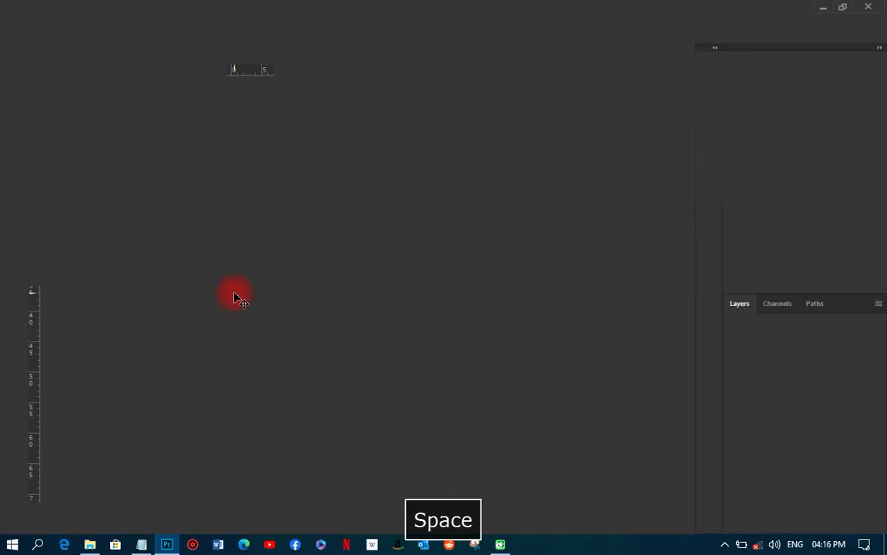
left_click(269, 254)
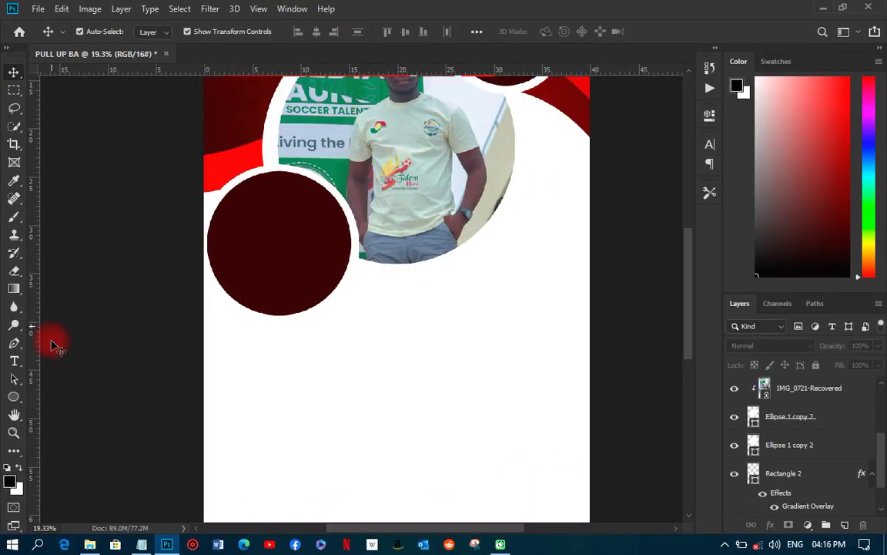
left_click(15, 362)
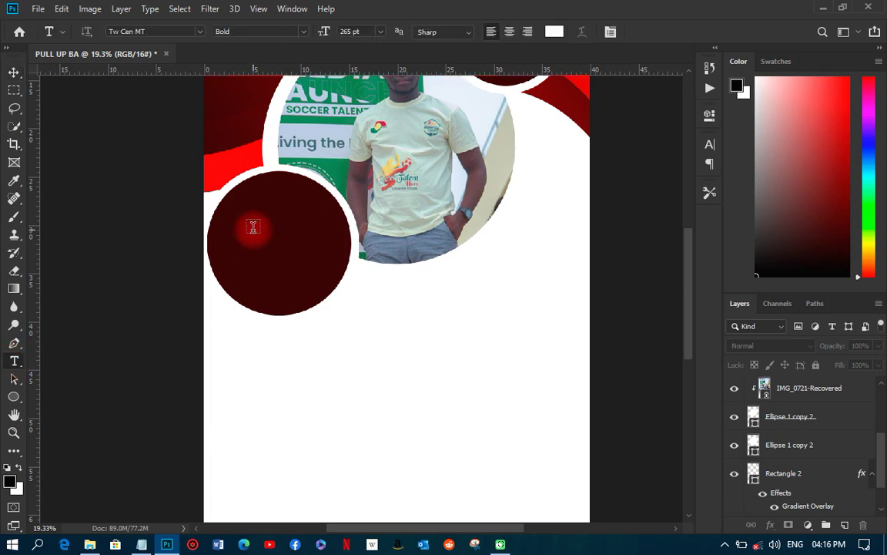
left_click(253, 226)
key("ctrl+v")
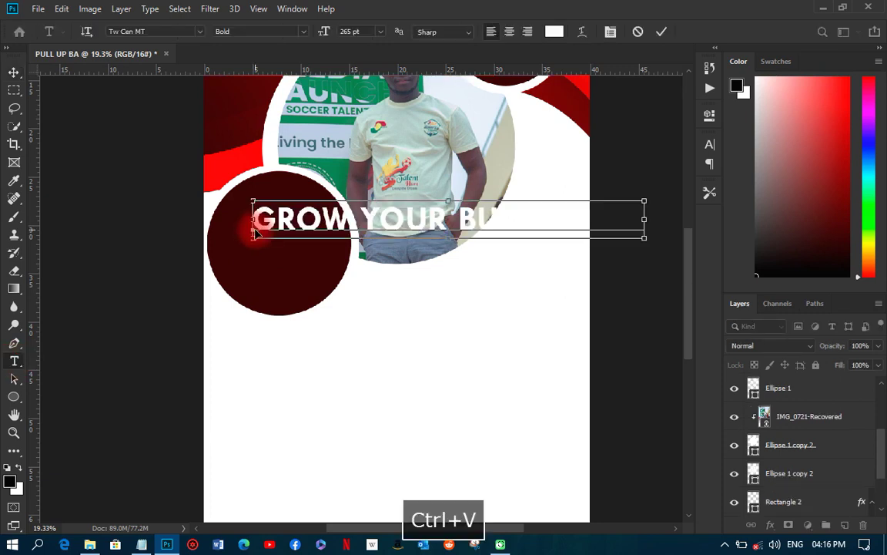
left_click(463, 218)
key("Return")
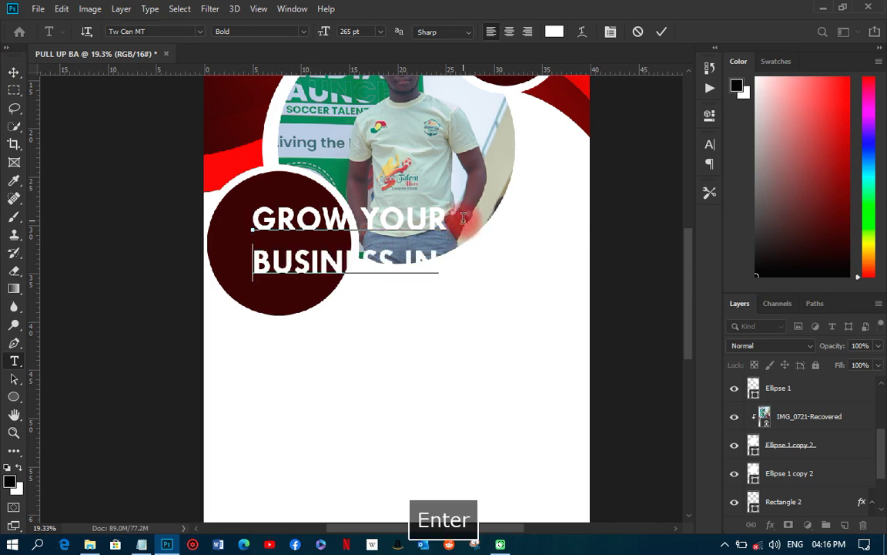
left_click(14, 72)
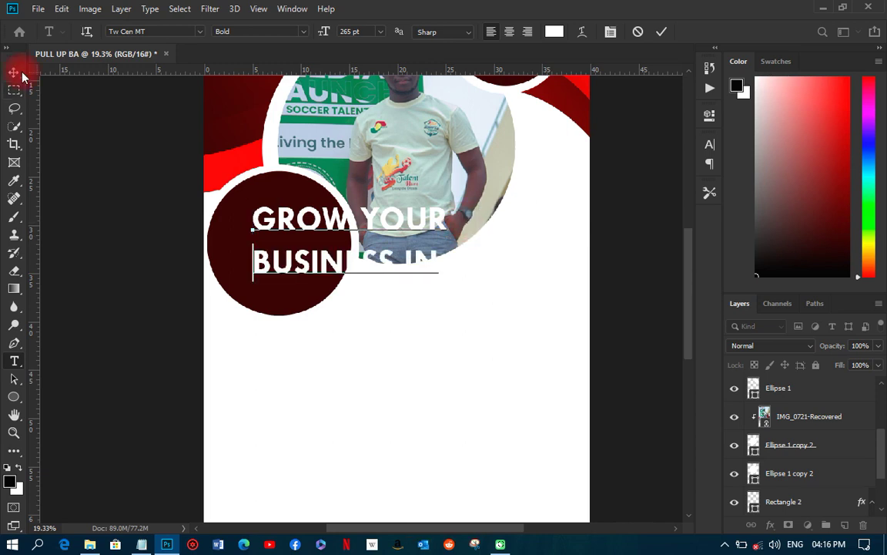
Set the GROW YOUR BUSINESS IN text to 100 pt and move it inside the lower-left dark circle
left_click(710, 144)
left_click(602, 181)
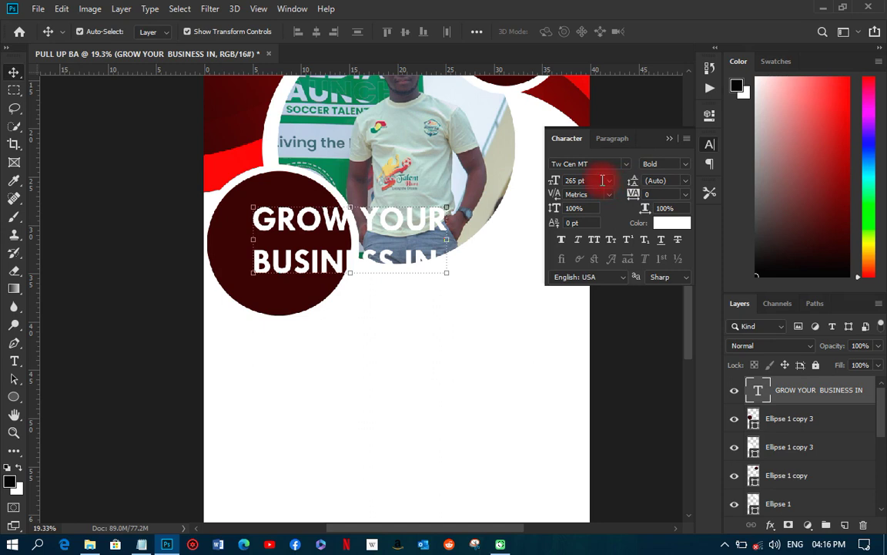
type("100")
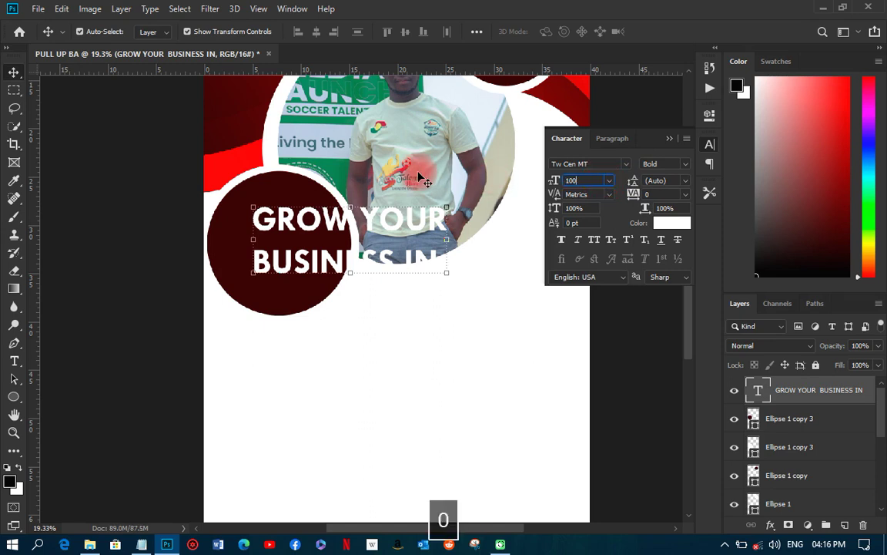
key("Return")
left_click_drag(311, 222, 290, 223)
Change the heading text to the Regular style at 150 pt and shift it to fit within the dark circle
left_click(686, 164)
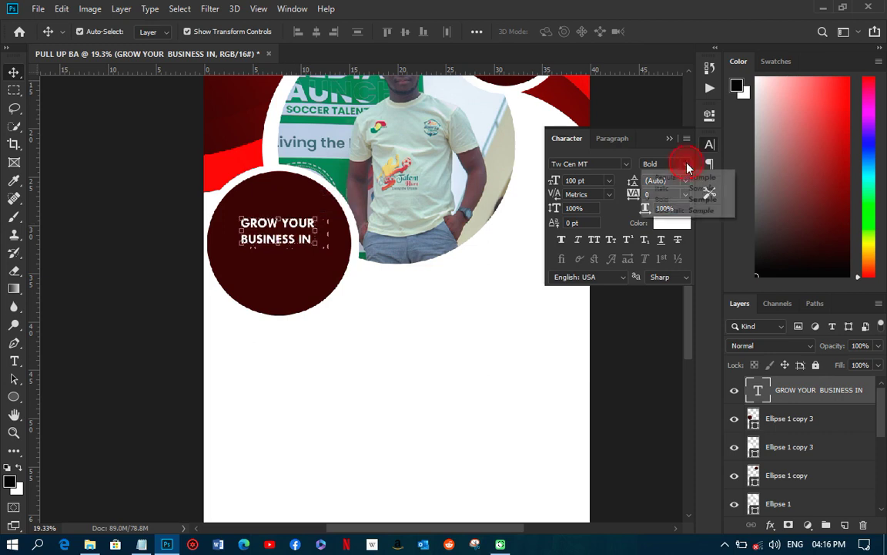
left_click(682, 179)
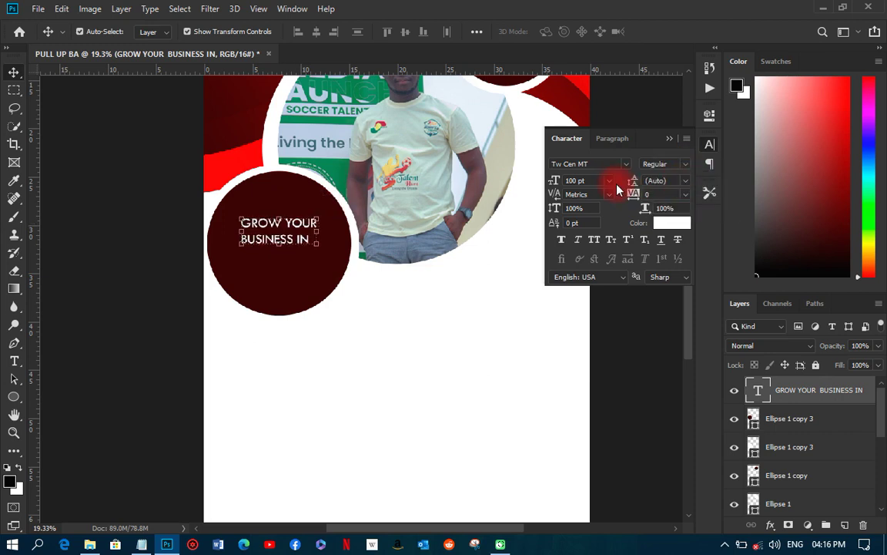
left_click(574, 181)
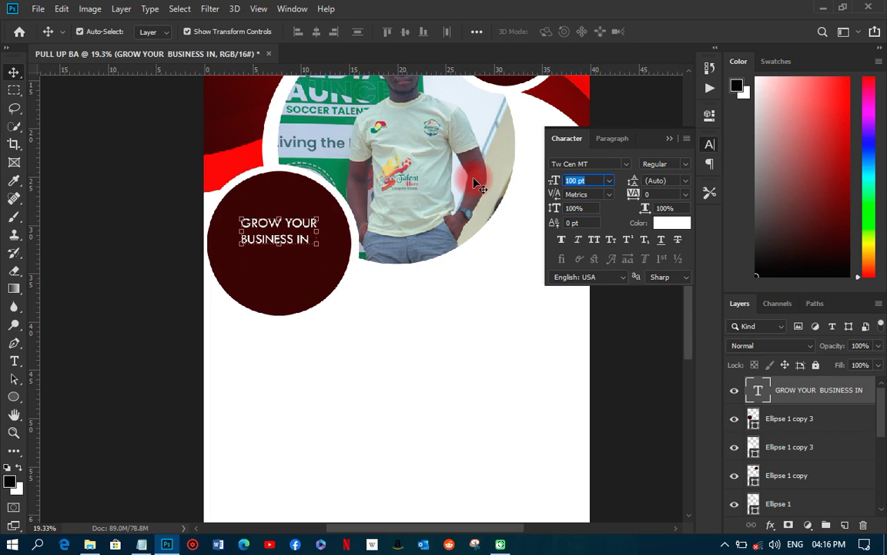
type("150")
key("Return")
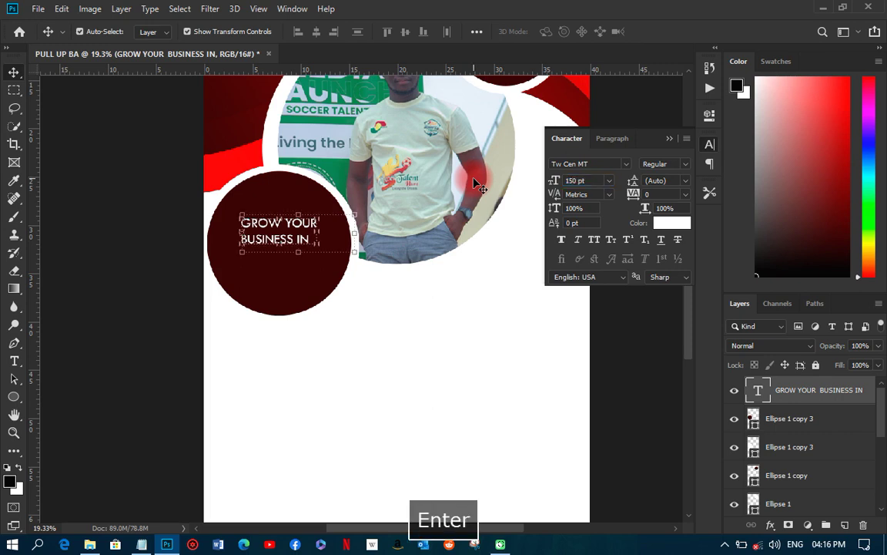
left_click_drag(281, 221, 263, 225)
Centre-align the two heading lines and reposition the text in the middle of the dark circle
left_click(613, 139)
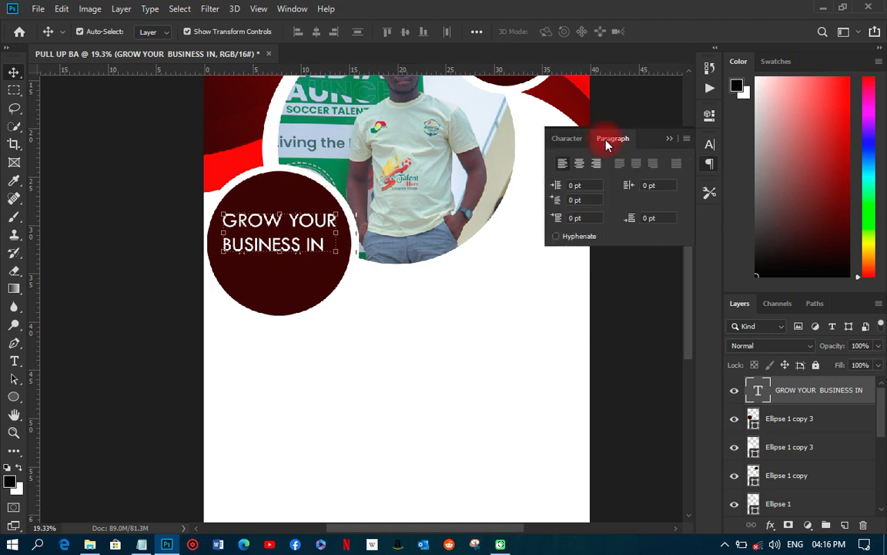
left_click(580, 167)
left_click_drag(239, 226, 287, 225)
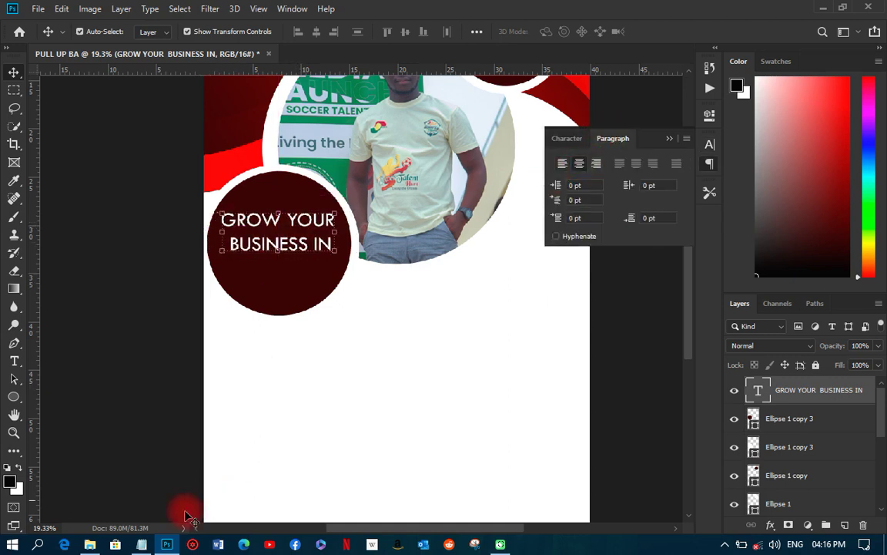
Switch to the pull gk text file in Notepad and copy the line "2023"
left_click(141, 544)
left_click(132, 151)
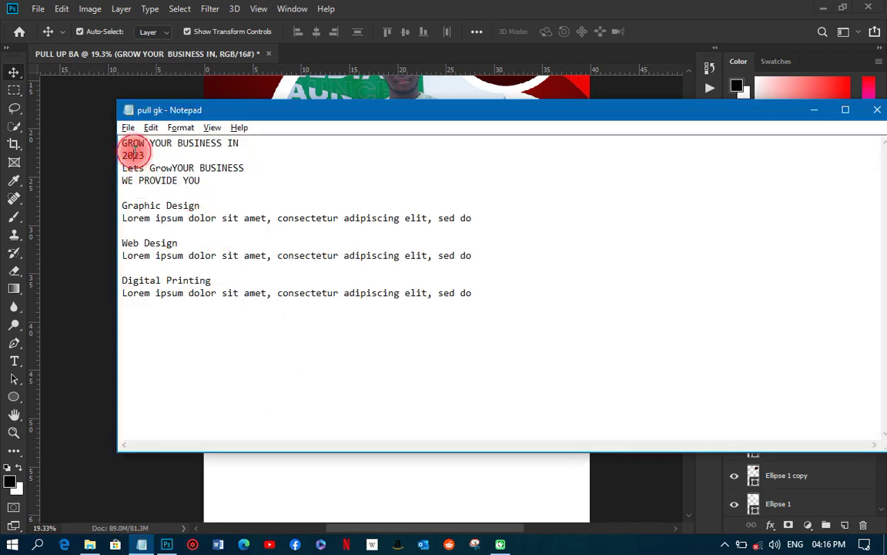
right_click(134, 153)
left_click(170, 197)
Switch back to Photoshop and paste "2023" as a separate text layer below the heading in the dark circle
left_click(79, 214)
left_click(14, 360)
key("space")
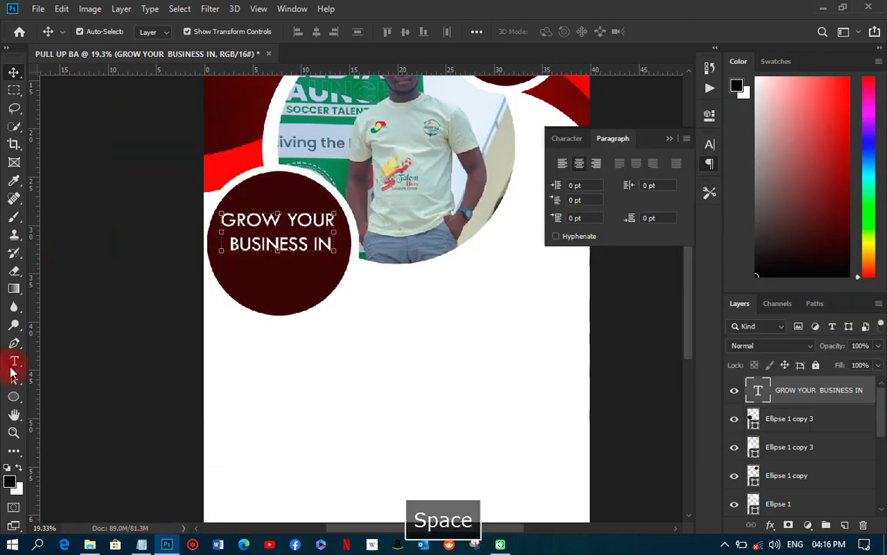
left_click(265, 288)
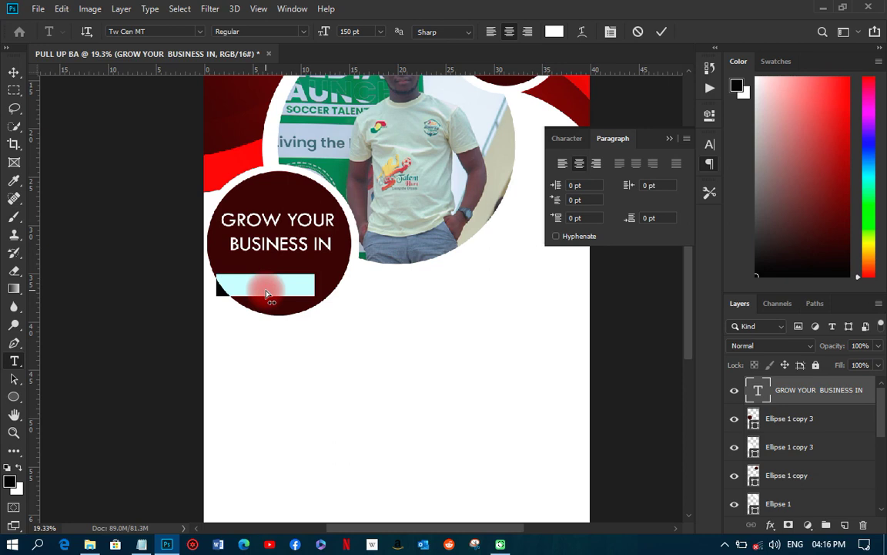
key("ctrl+v")
left_click(16, 73)
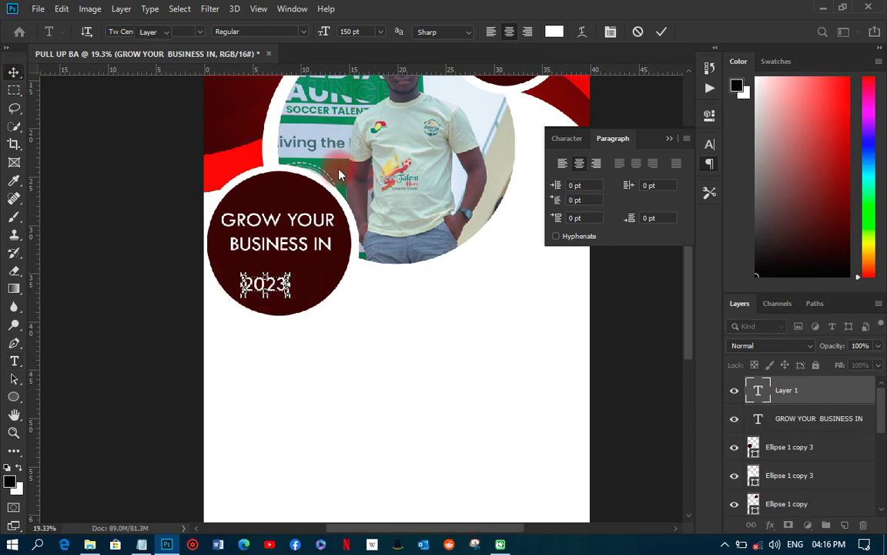
Set the 2023 text to 220 pt and move it closer, centred under BUSINESS IN
left_click(567, 138)
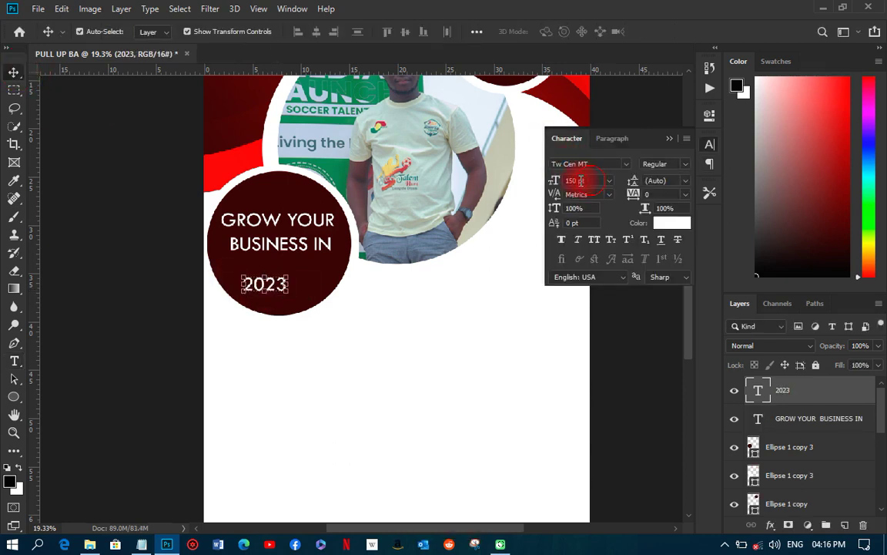
type("220")
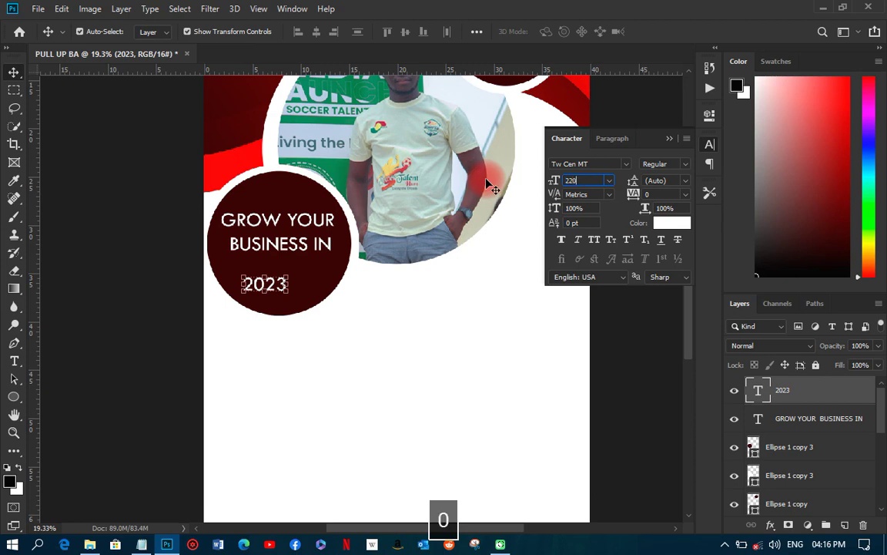
key("Return")
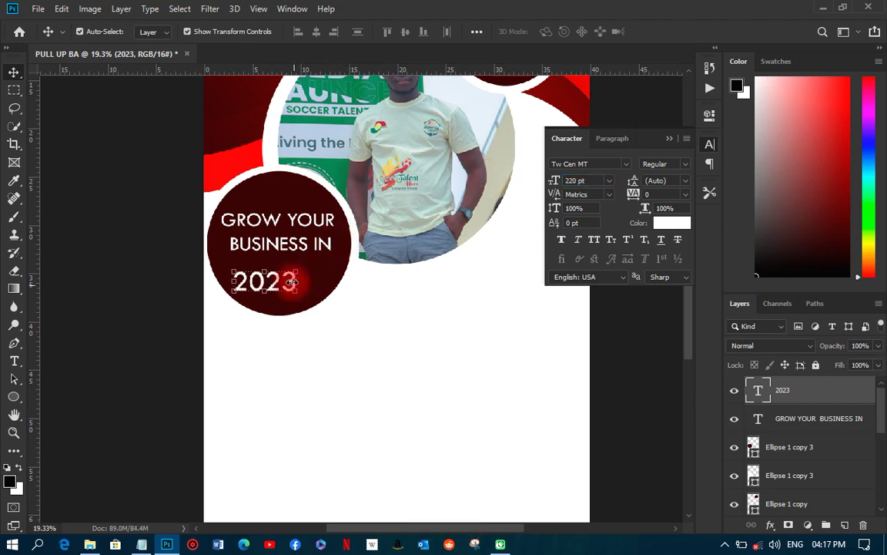
left_click_drag(291, 283, 303, 275)
left_click(166, 207)
Copy the layer style of the red gradient bar at the banner's bottom and paste it onto the circle behind the heading
left_click(262, 189)
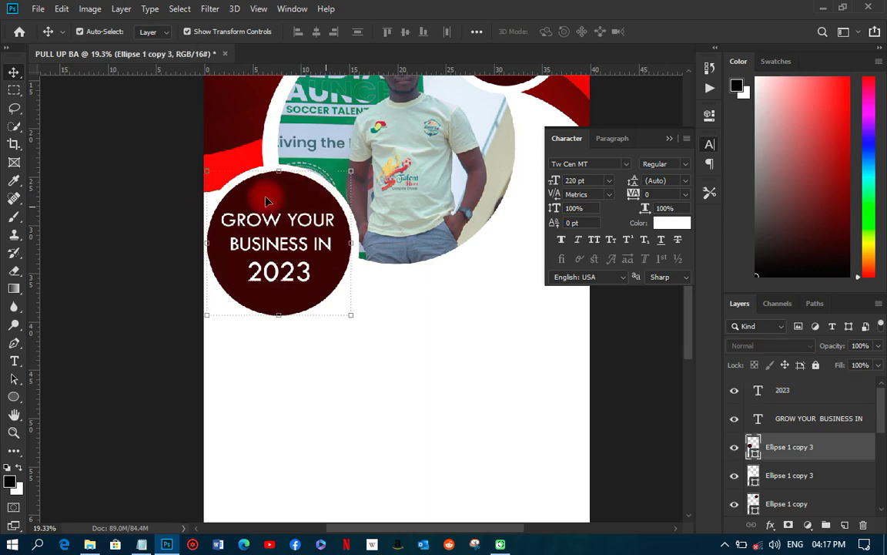
scroll(276, 236, "down", 2)
scroll(284, 271, "down", 1)
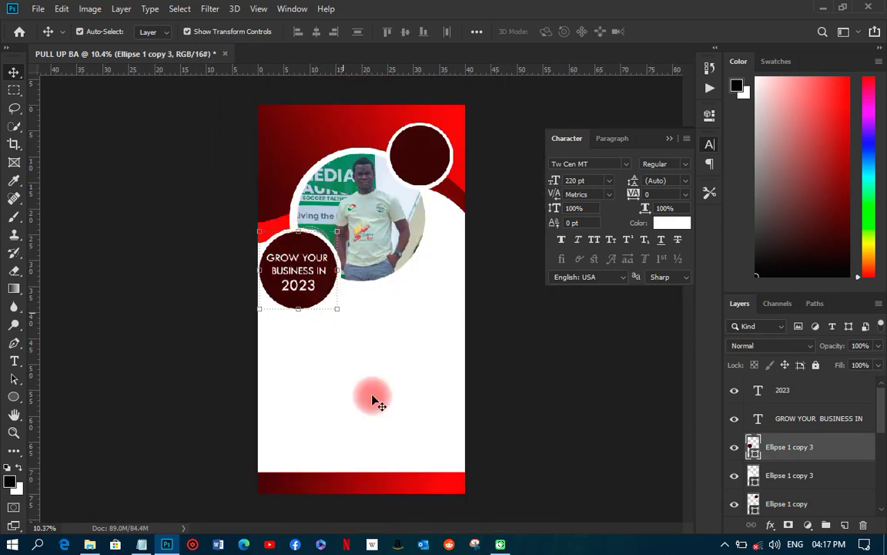
left_click(431, 483)
left_click(769, 478)
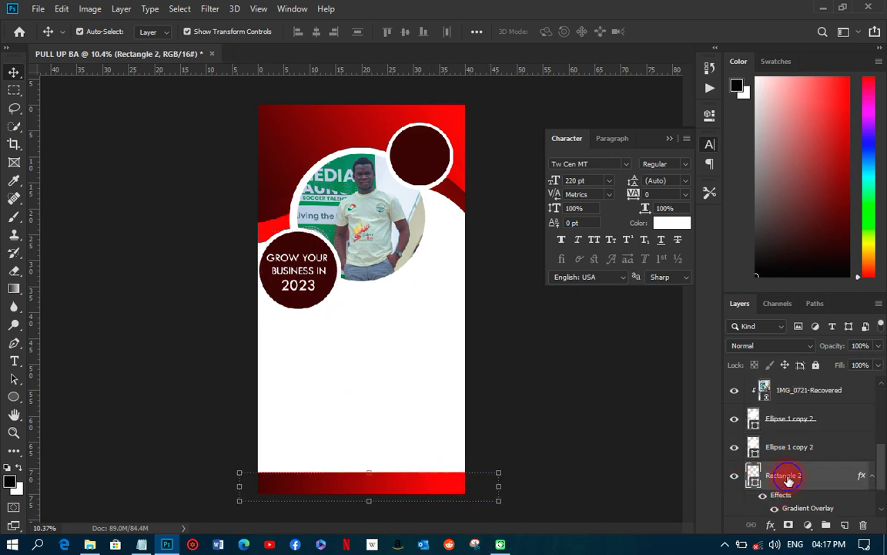
right_click(787, 478)
left_click(630, 312)
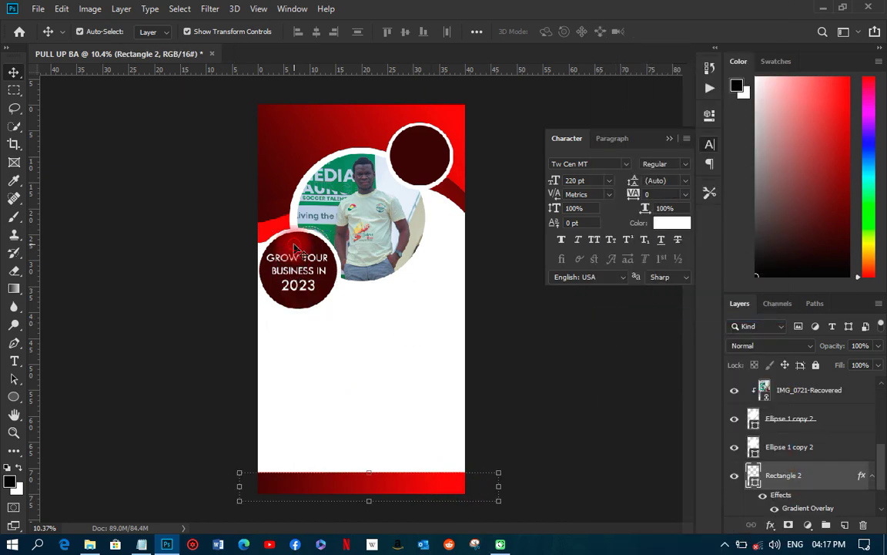
left_click(296, 248)
right_click(802, 391)
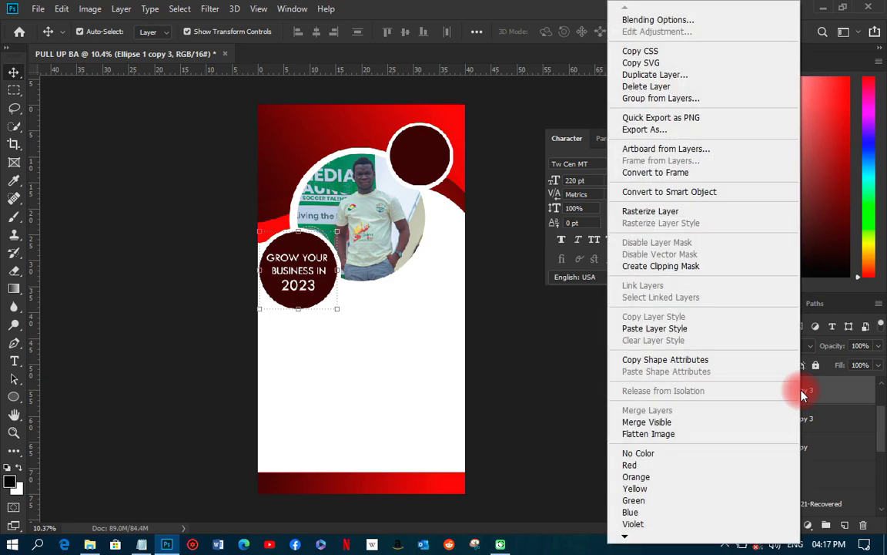
left_click(656, 329)
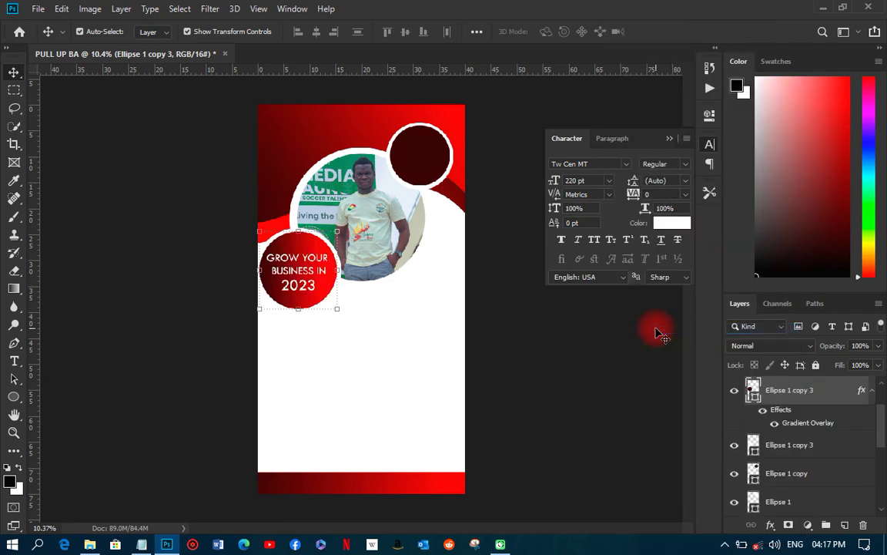
Enlarge the 2023 text to 308 pt in Bold and place it directly under BUSINESS IN
scroll(366, 298, "up", 1)
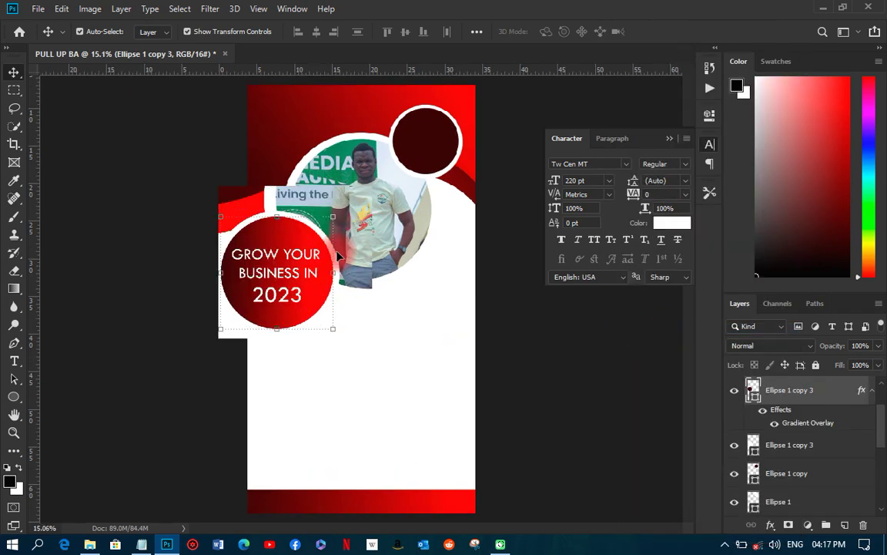
scroll(198, 294, "up", 3)
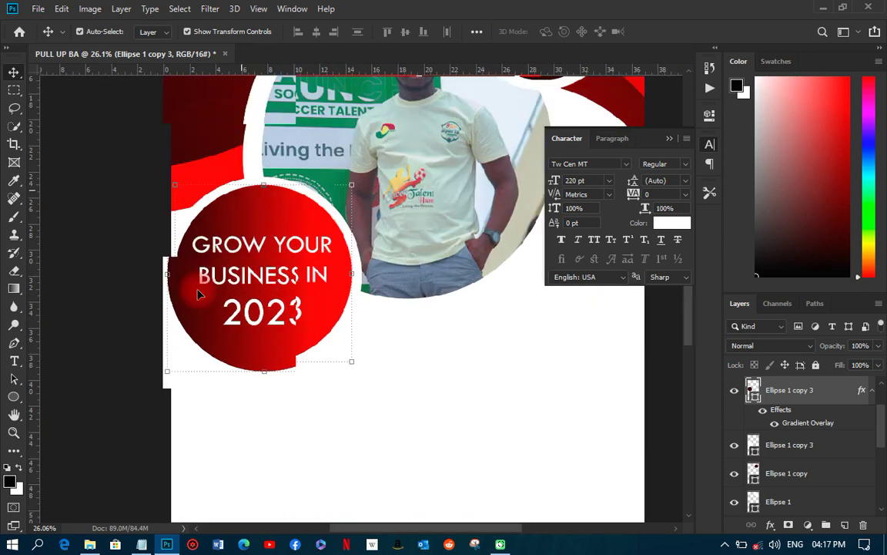
left_click(295, 324)
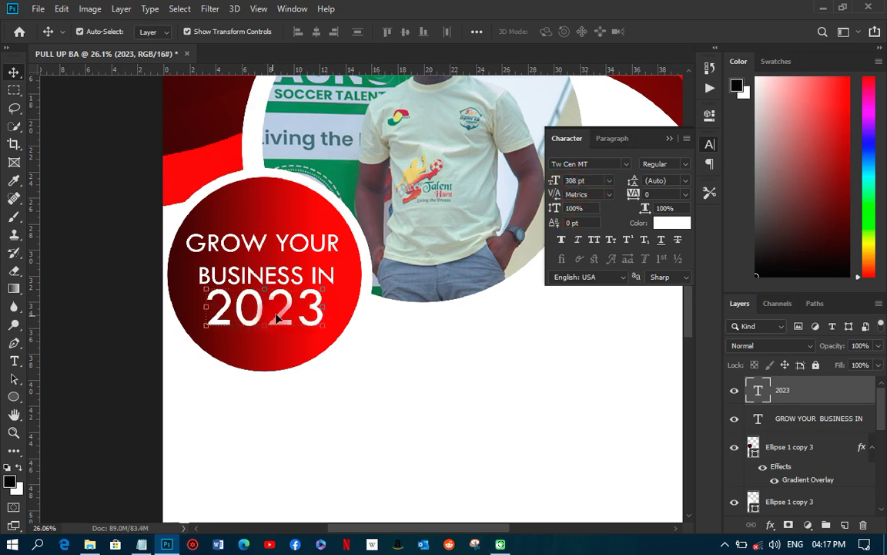
left_click_drag(284, 324, 285, 330)
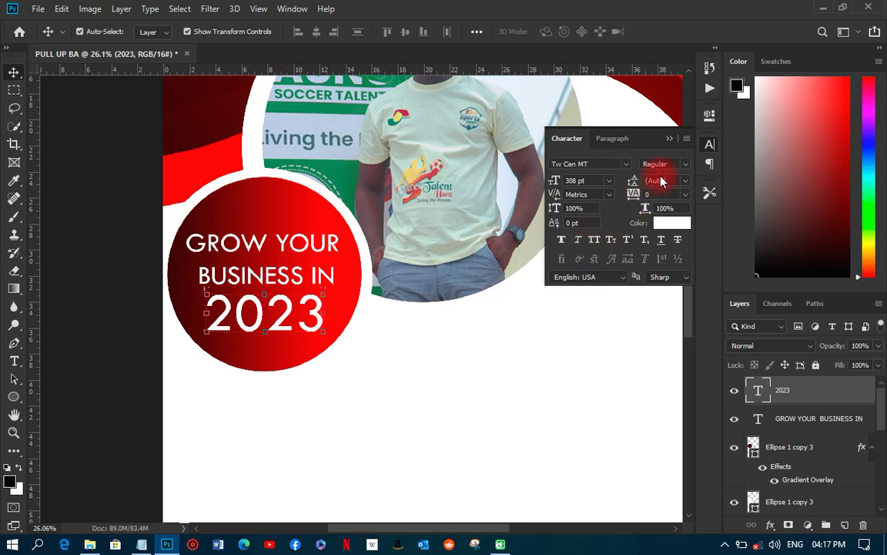
left_click(662, 164)
left_click(690, 202)
Nudge the GROW YOUR BUSINESS IN text so it sits centred above 2023, and close the character settings
left_click_drag(274, 232, 301, 242)
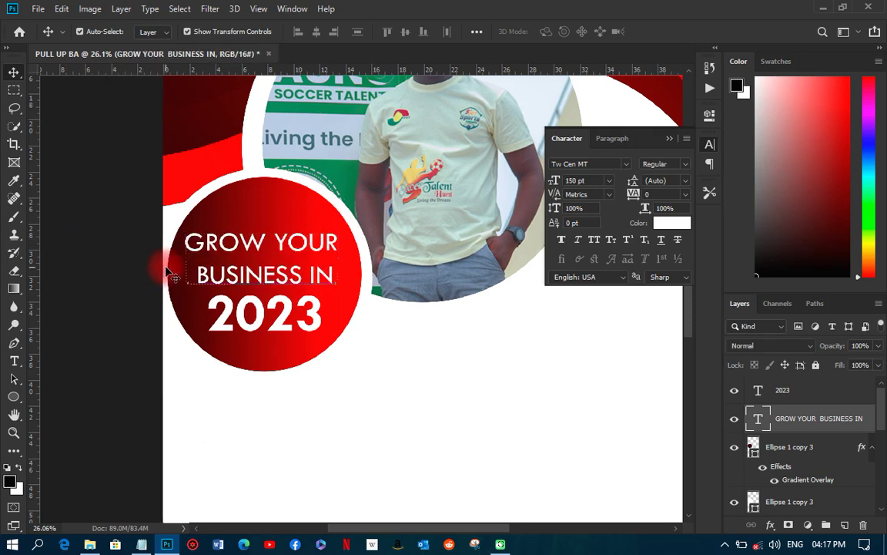
scroll(165, 271, "down", 4)
scroll(238, 300, "down", 2)
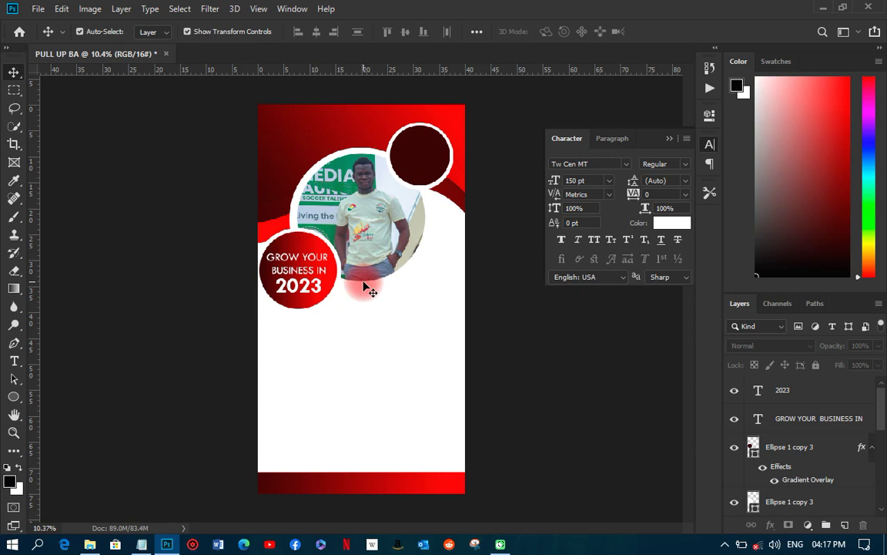
scroll(358, 301, "down", 1)
scroll(360, 307, "up", 1)
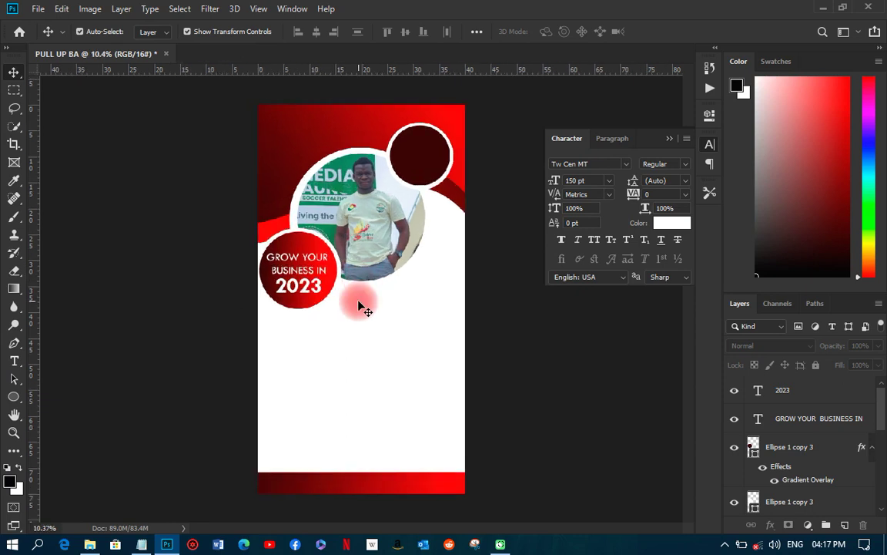
left_click(711, 147)
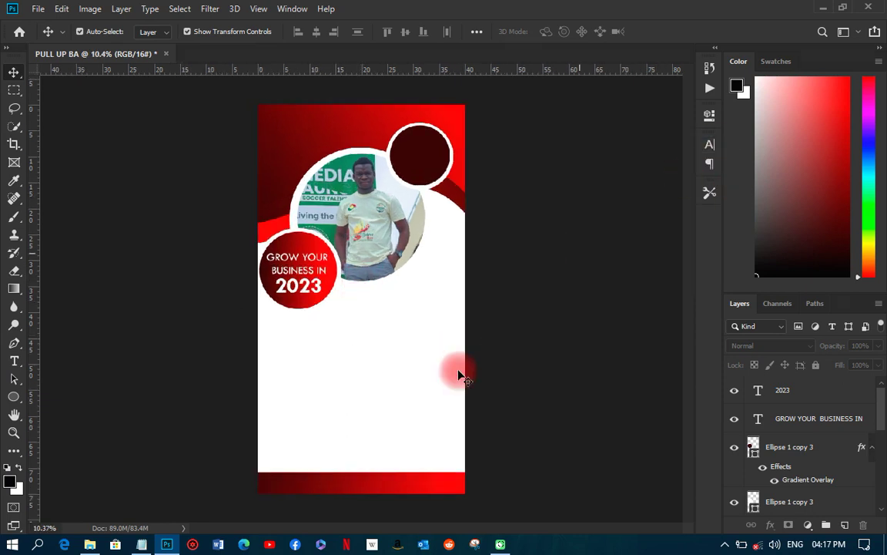
Switch to the pull gk text file in Notepad and copy only "Lets Grow" from the third line
left_click(146, 544)
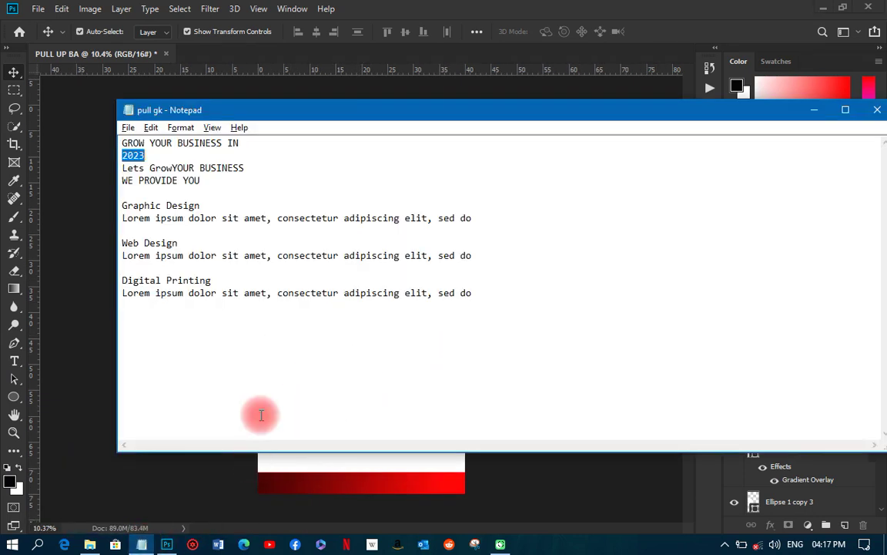
left_click(174, 165)
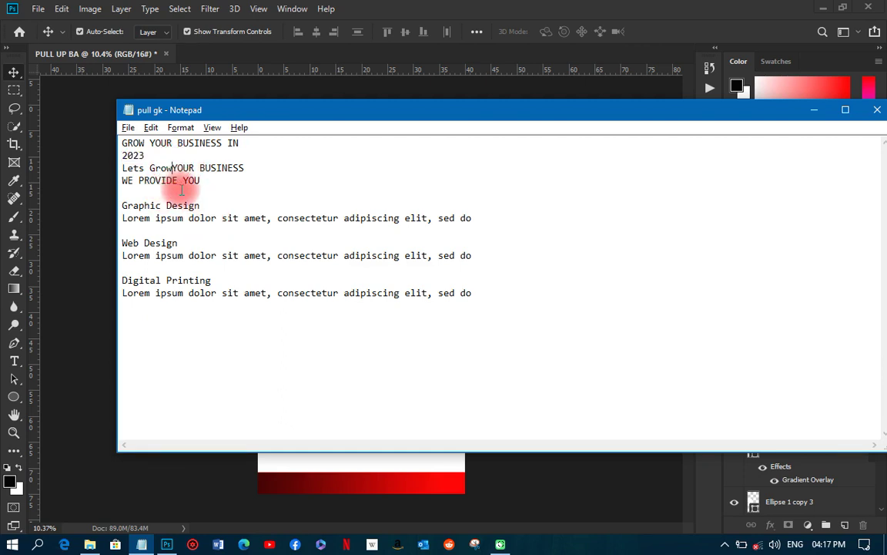
left_click_drag(173, 168, 122, 167)
right_click(132, 171)
left_click(162, 208)
Switch back to Photoshop and paste "Lets Grow" as a new text layer on the white area below the heading circle
left_click(92, 179)
key("space")
left_click(14, 361)
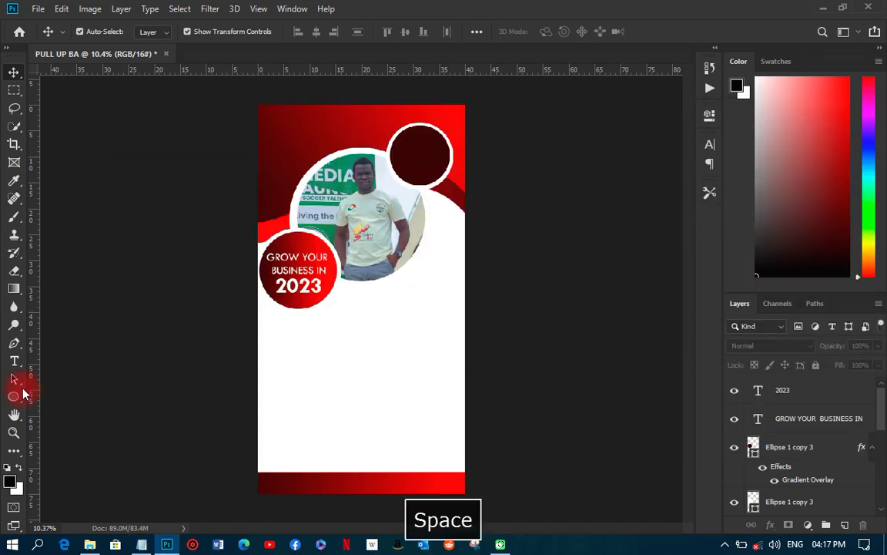
left_click(274, 331)
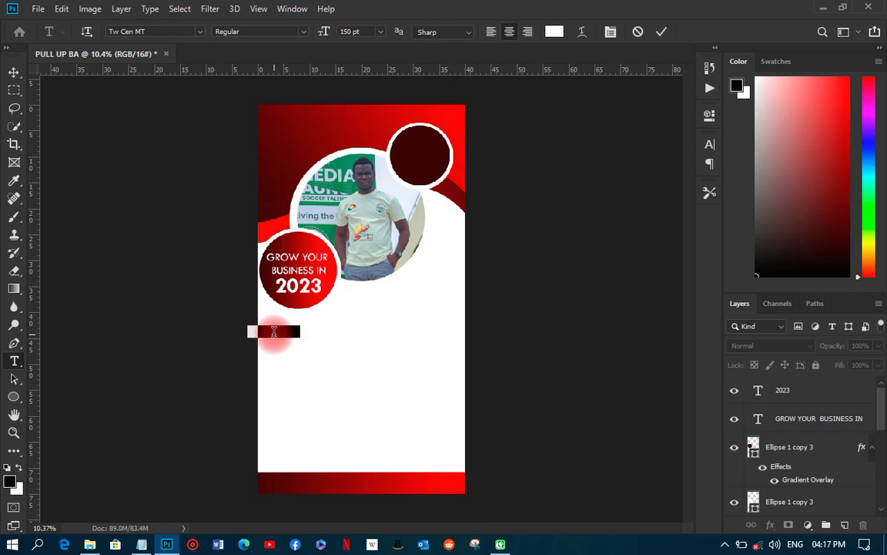
key("ctrl+v")
left_click(14, 72)
Set the Lets Grow text colour to #333333 and move the text fully onto the banner below the heading circle
left_click(710, 144)
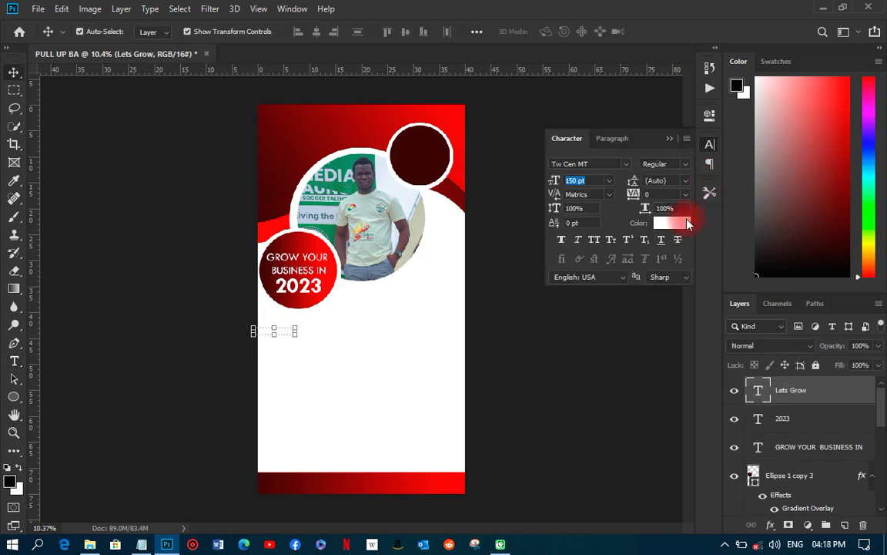
left_click(684, 223)
type("333333")
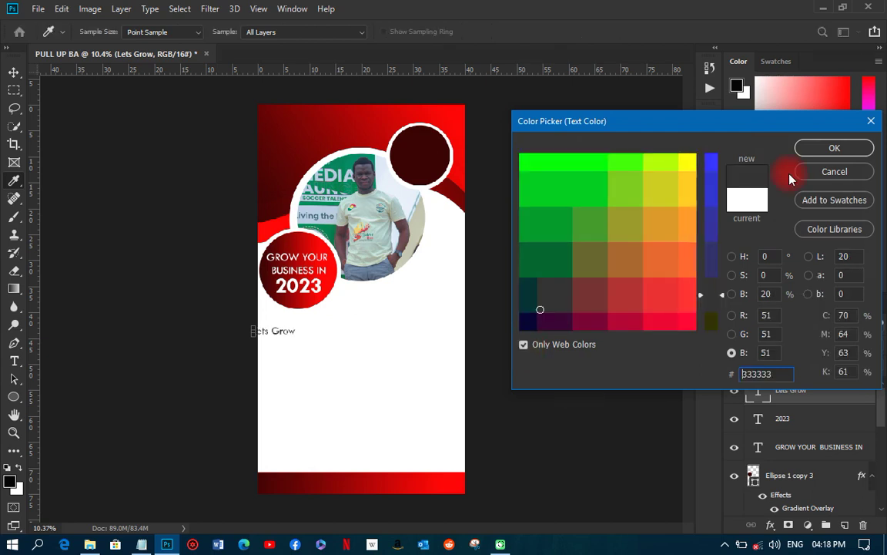
left_click(817, 148)
left_click_drag(308, 342, 324, 342)
left_click_drag(311, 308, 362, 287)
Insert an apostrophe into the text below the circle so it reads Let's Grow, and commit the edit
left_click(14, 361)
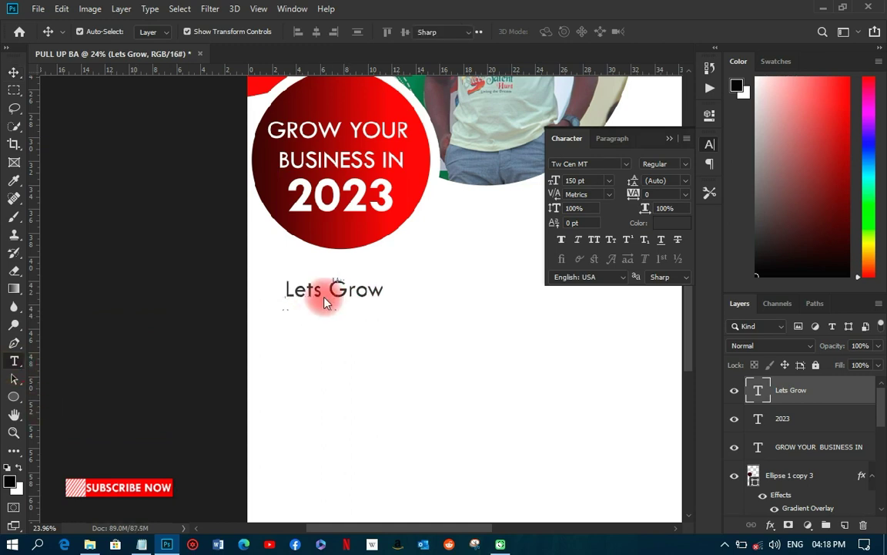
left_click(305, 286)
left_click(311, 288)
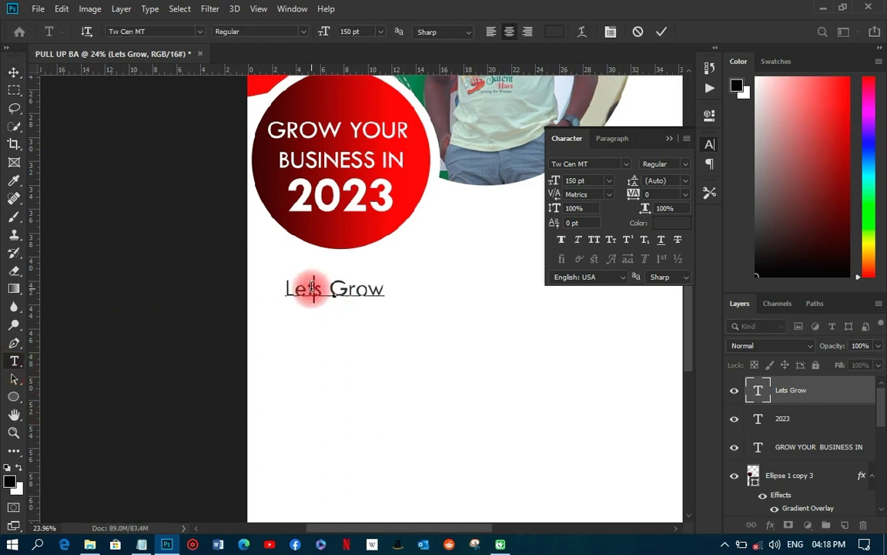
type("/")
key("BackSpace")
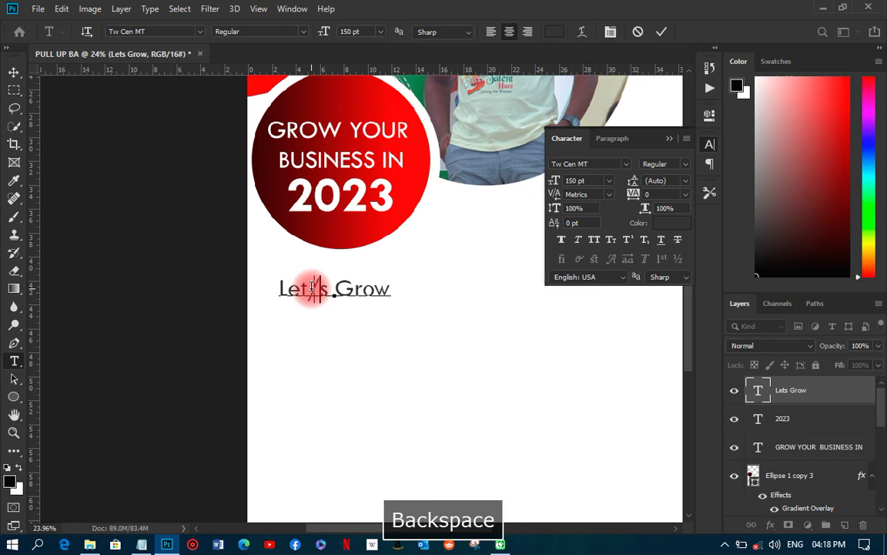
type("'")
key("BackSpace")
key("BackSpace")
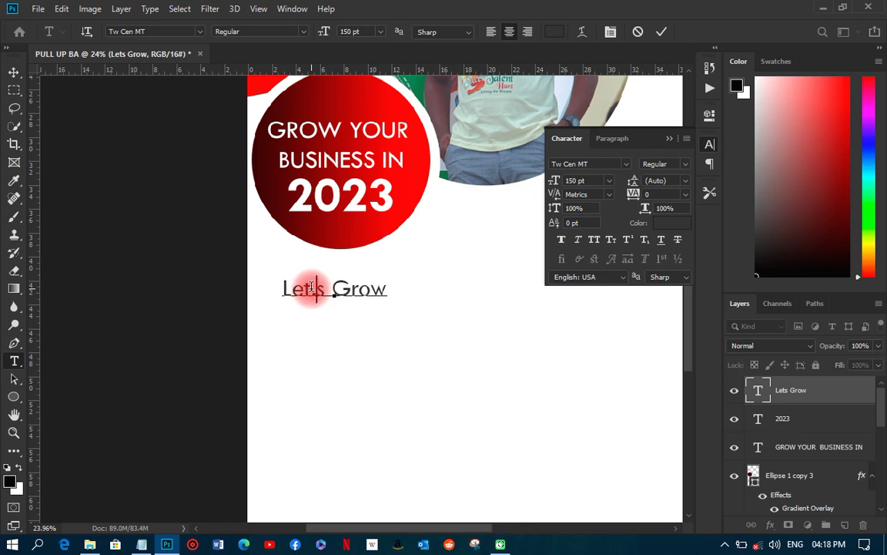
type("'")
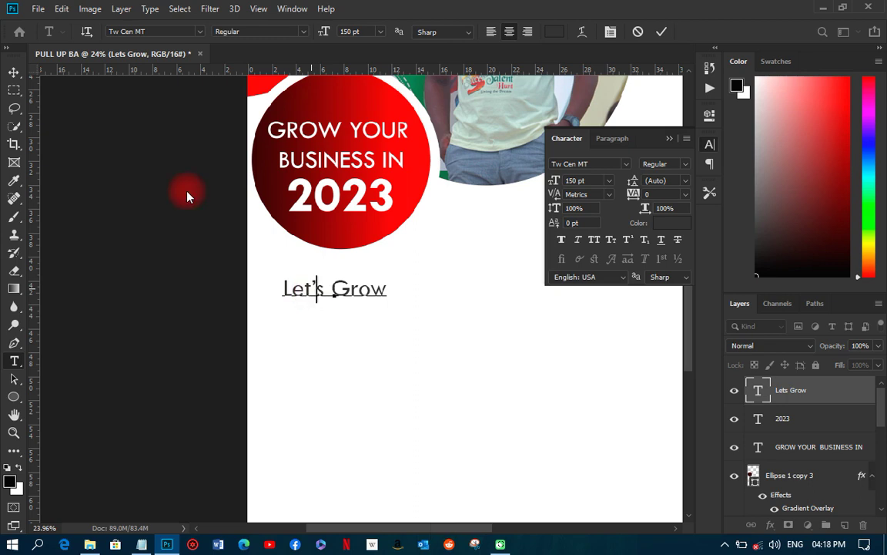
key("ctrl")
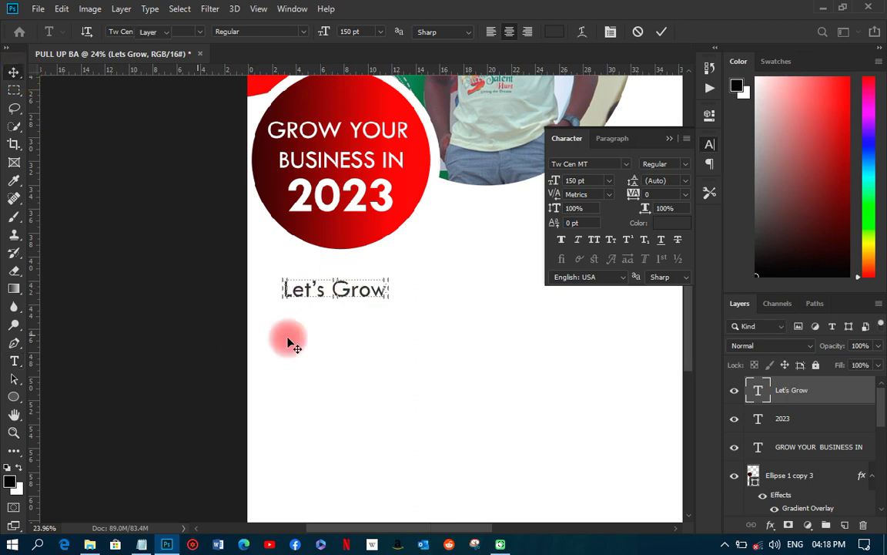
left_click(290, 341)
Switch to the pull gk text file in Notepad and copy "YOUR BUSINESS" from the third line
left_click(141, 544)
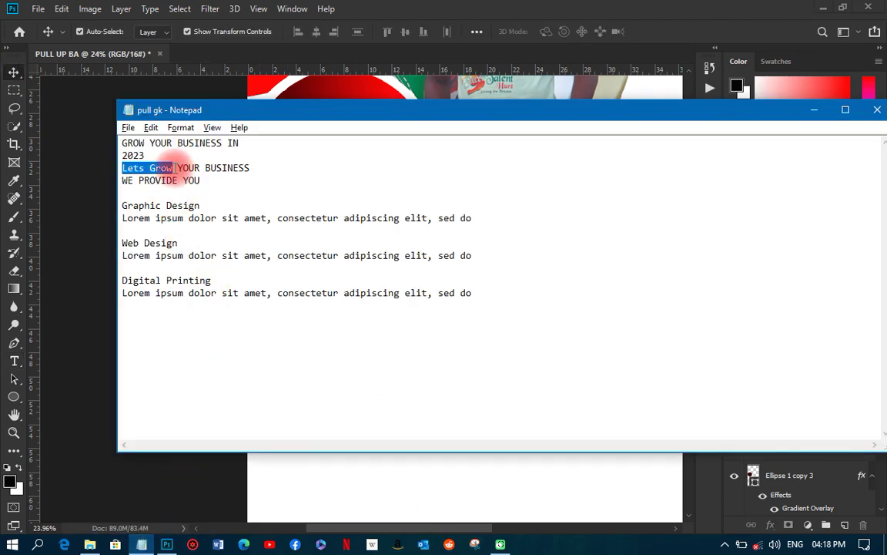
left_click_drag(177, 167, 273, 164)
right_click(224, 171)
left_click(256, 216)
Return to Photoshop, paste "YOUR BUSINESS" as a new text layer and left-align it directly under Let's Grow
left_click(113, 206)
key("space")
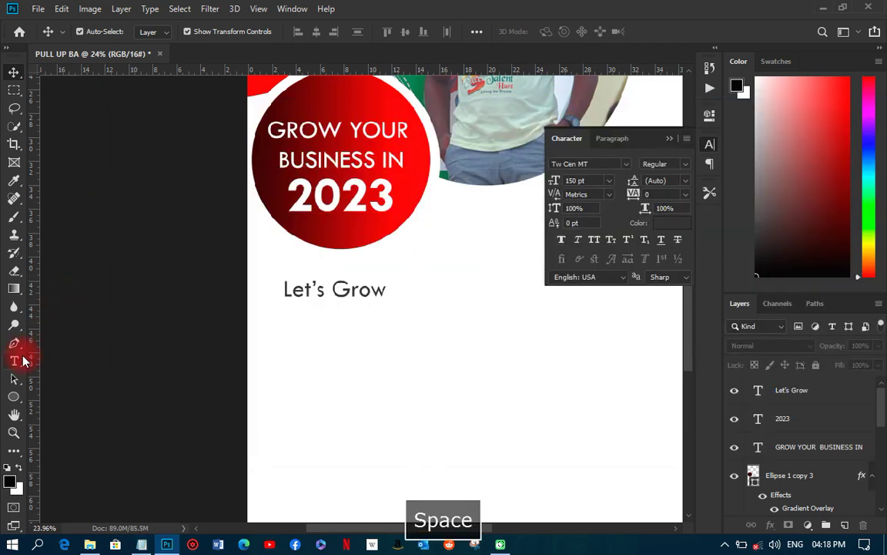
left_click(20, 361)
left_click(285, 324)
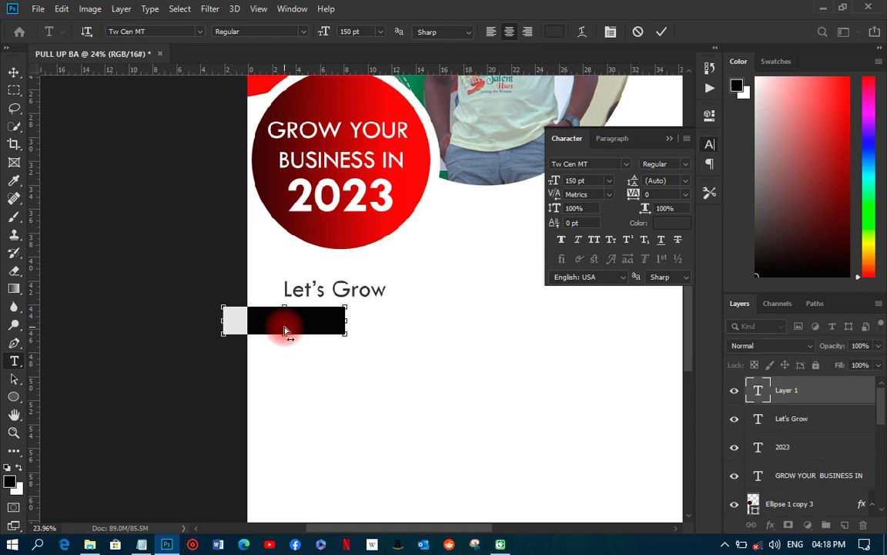
key("ctrl+v")
key("ctrl+Return")
key("v")
left_click_drag(314, 322, 394, 322)
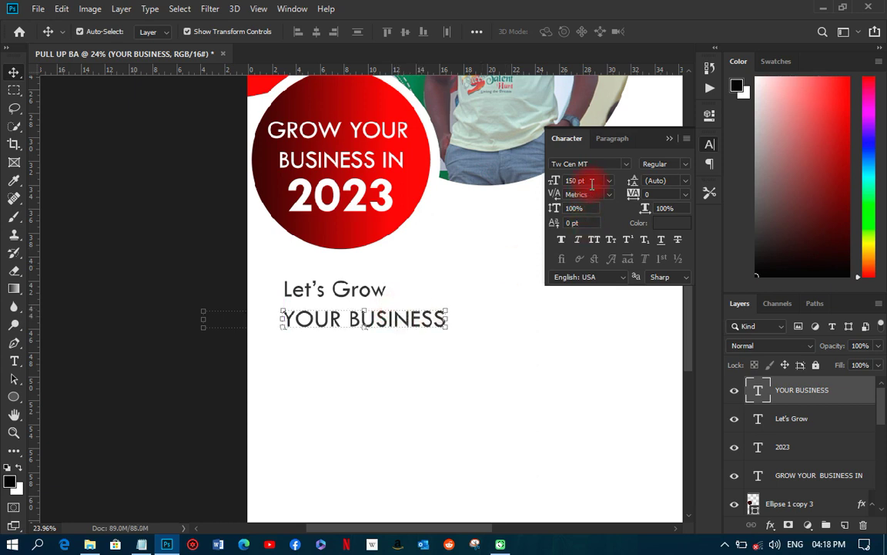
Enlarge the YOUR BUSINESS text to 200 pt and realign its left edge with Let's Grow
left_click_drag(591, 181, 531, 182)
type("2")
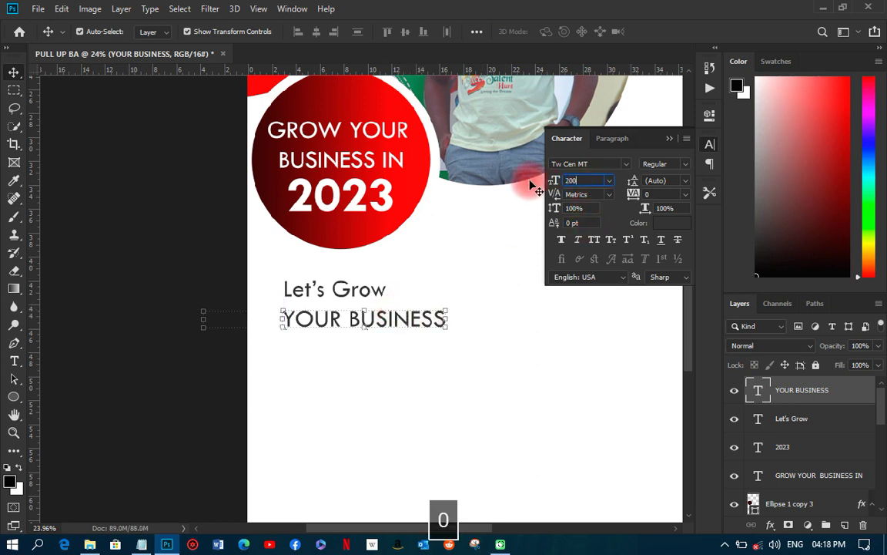
type("00")
key("Return")
left_click_drag(403, 321, 505, 314)
Make only the word BUSINESS Bold and colour it with the red sampled from the heading circle
left_click(15, 362)
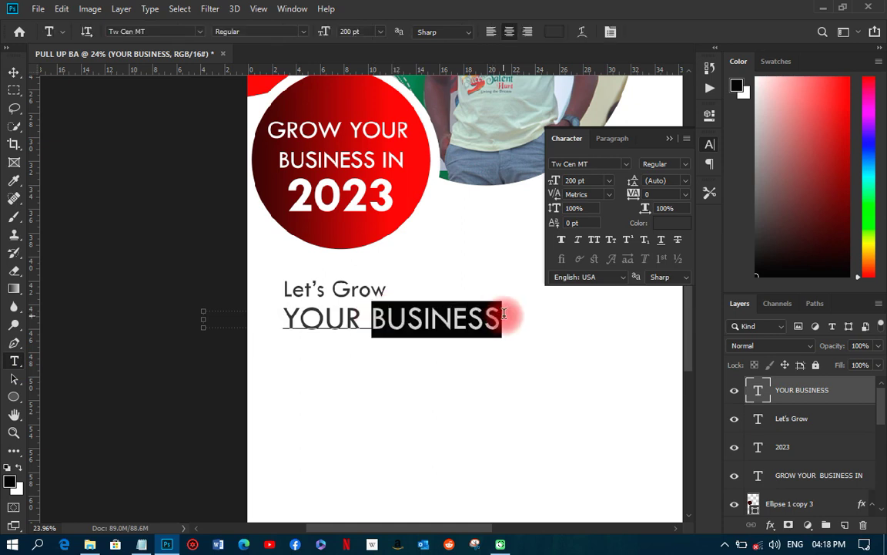
left_click(682, 164)
left_click(686, 202)
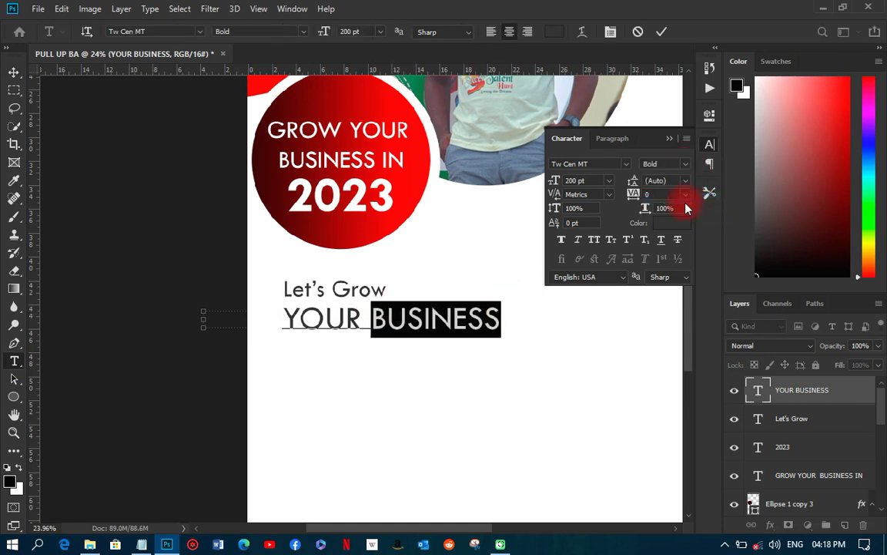
left_click(670, 223)
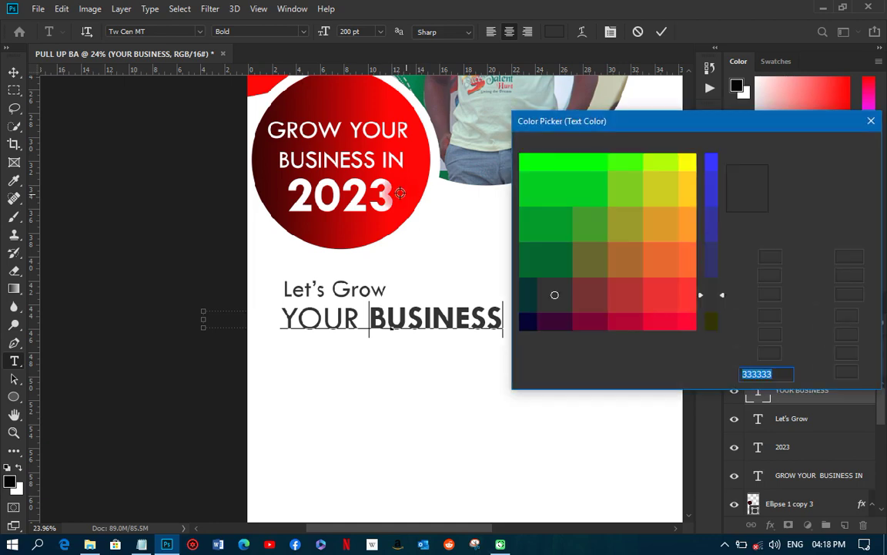
left_click(369, 224)
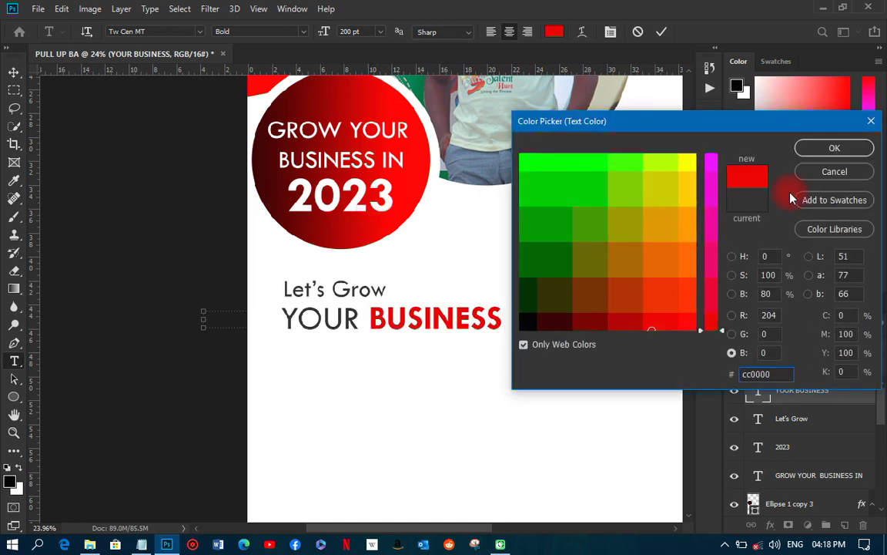
left_click(834, 148)
left_click(14, 72)
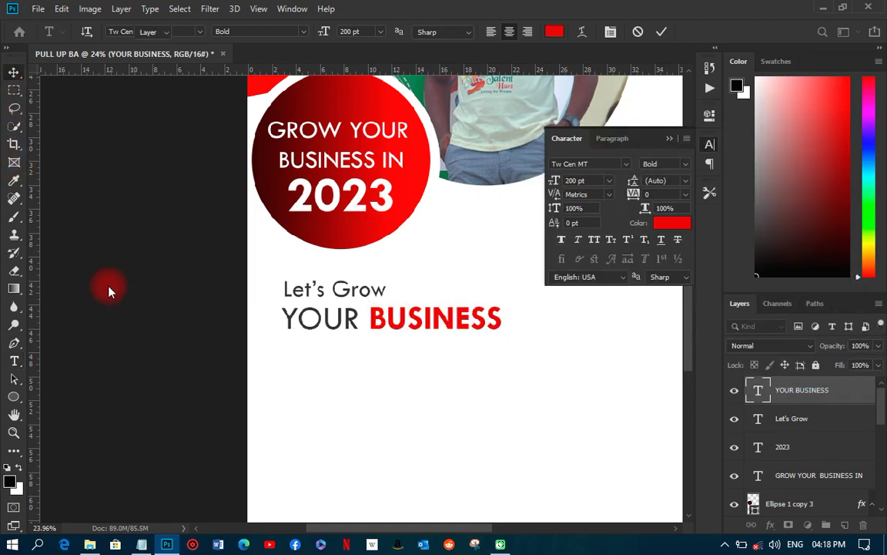
left_click(147, 351)
Switch to the pull gk text file in Notepad and copy the line "WE PROVIDE YOU"
scroll(147, 351, "down", 4)
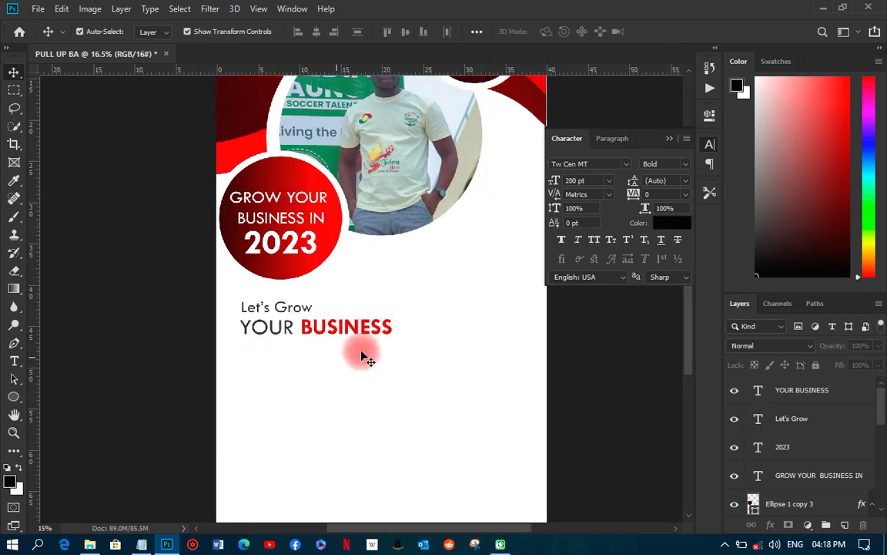
left_click(142, 543)
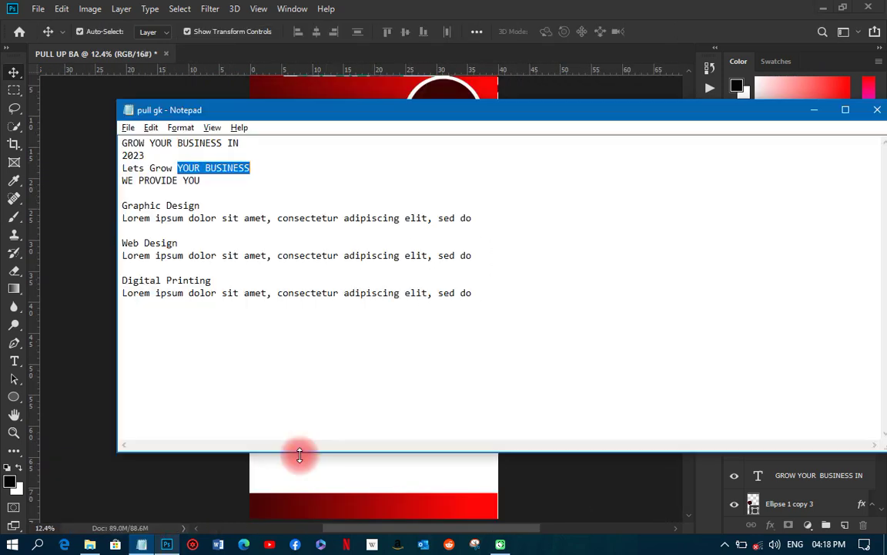
left_click_drag(123, 180, 228, 178)
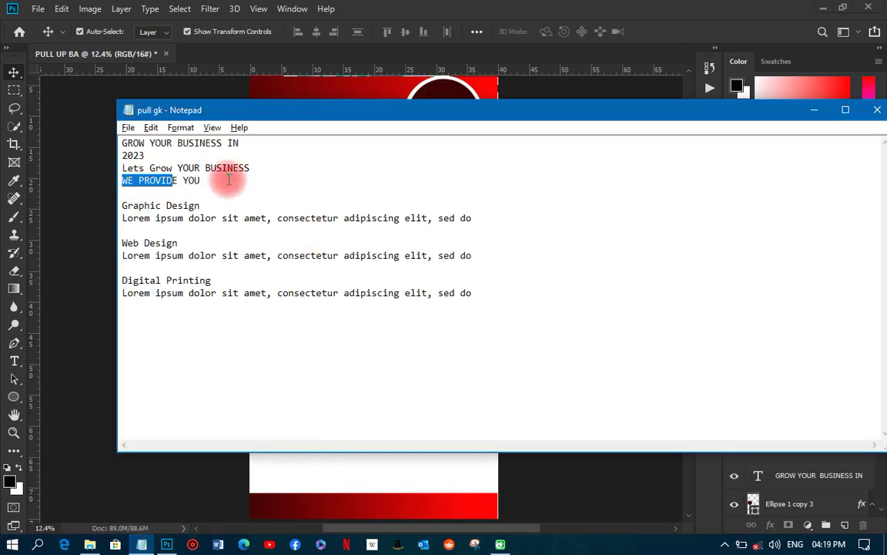
right_click(189, 177)
left_click(221, 220)
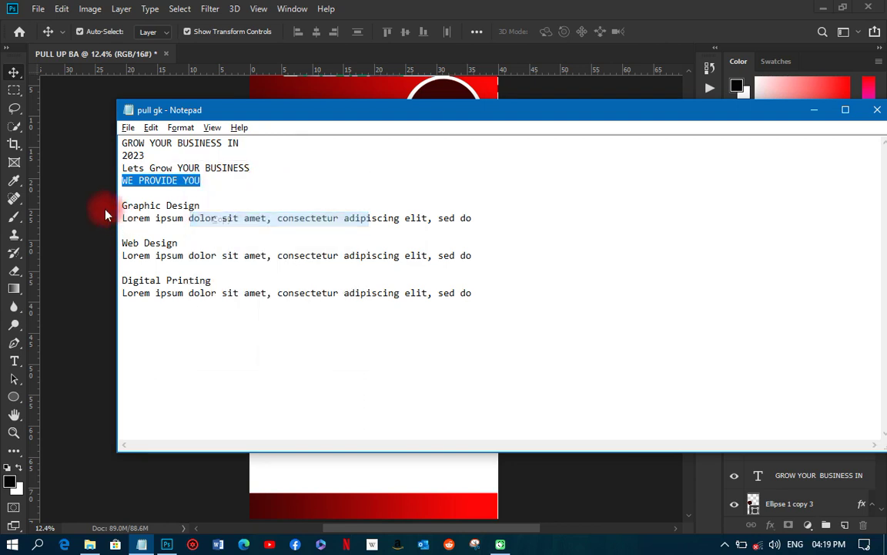
Return to Photoshop, paste "WE PROVIDE YOU" as a new text layer and left-align it below YOUR BUSINESS
left_click(26, 338)
key("space")
left_click(15, 365)
left_click(276, 367)
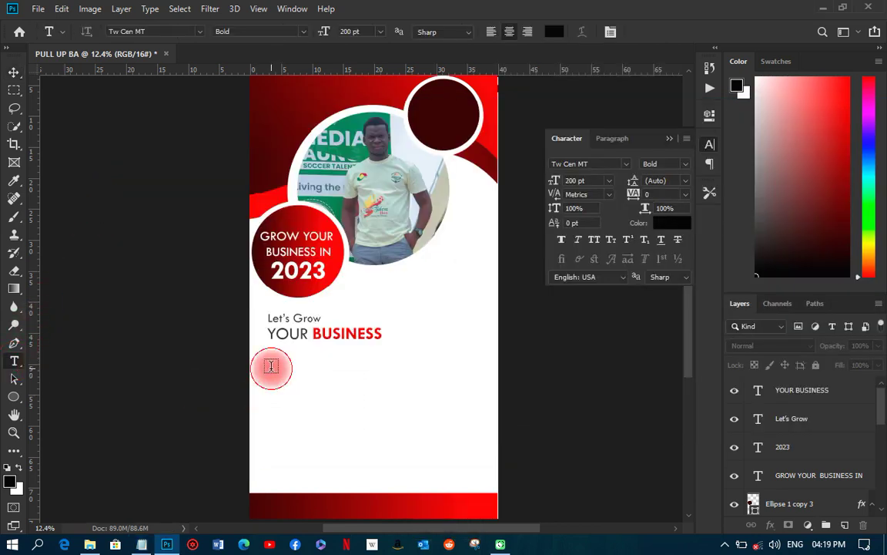
key("ctrl+v")
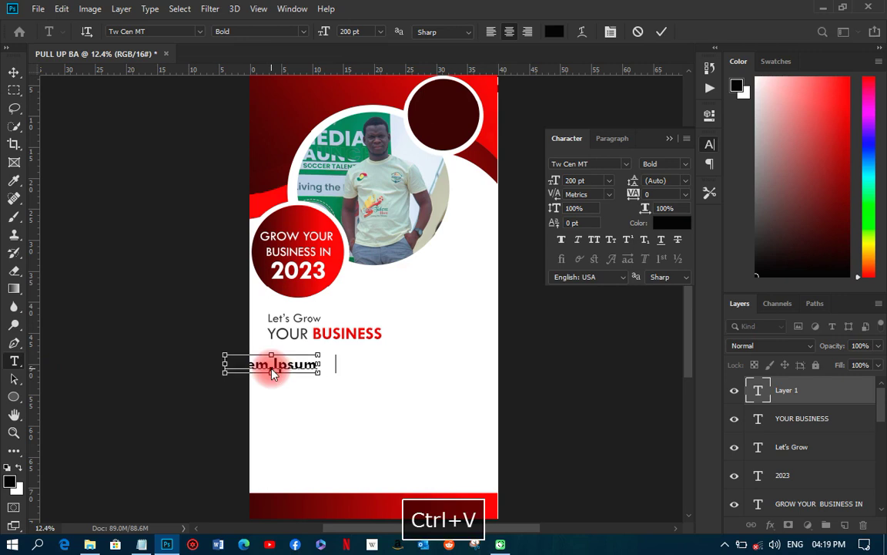
key("ctrl+Return")
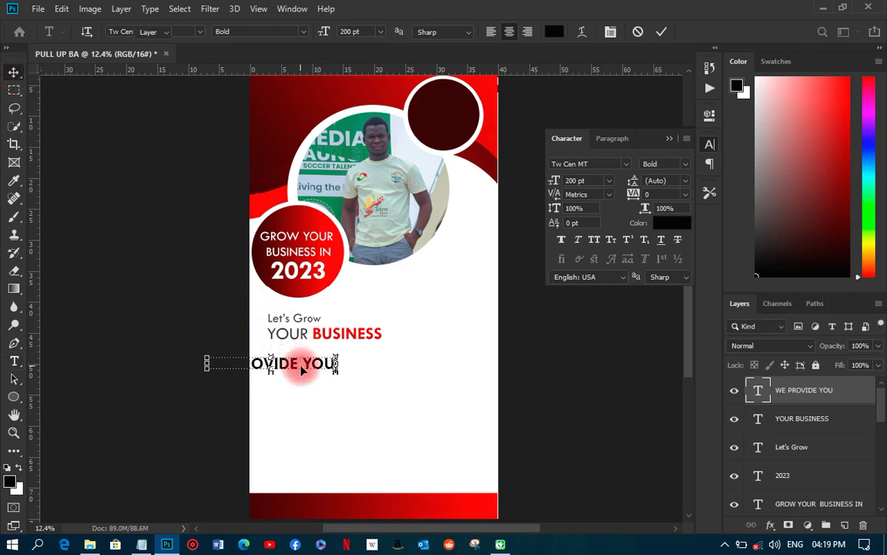
key("v")
left_click_drag(299, 368, 359, 369)
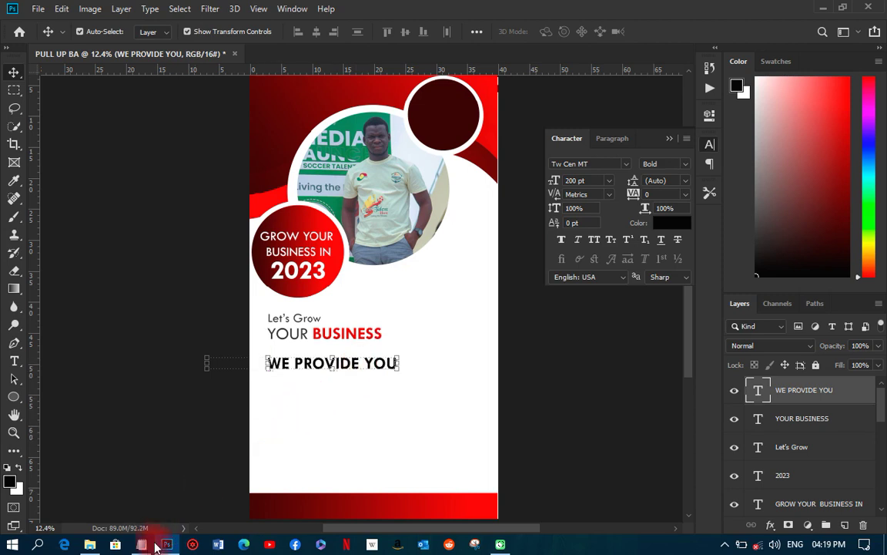
Switch to the pull gk text file in Notepad and copy the "Graphic Design" heading
left_click(143, 546)
left_click(123, 229)
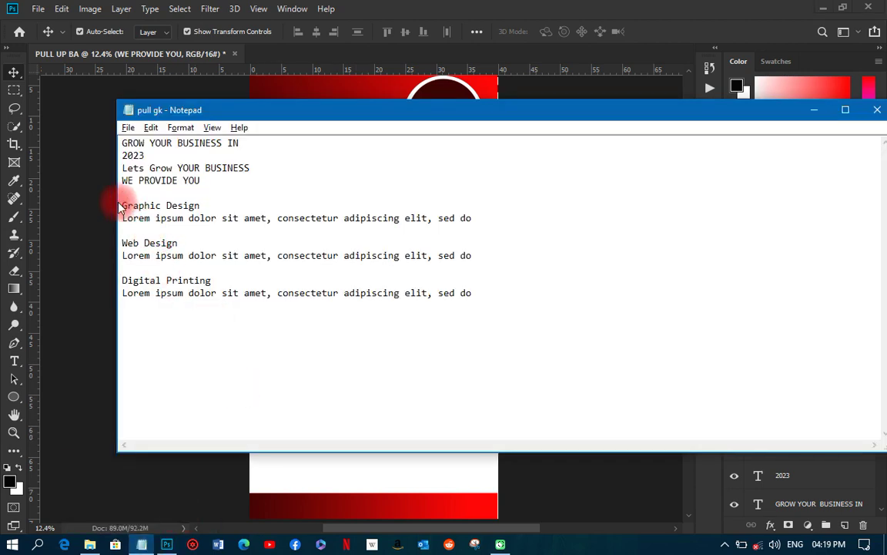
left_click_drag(124, 206, 202, 204)
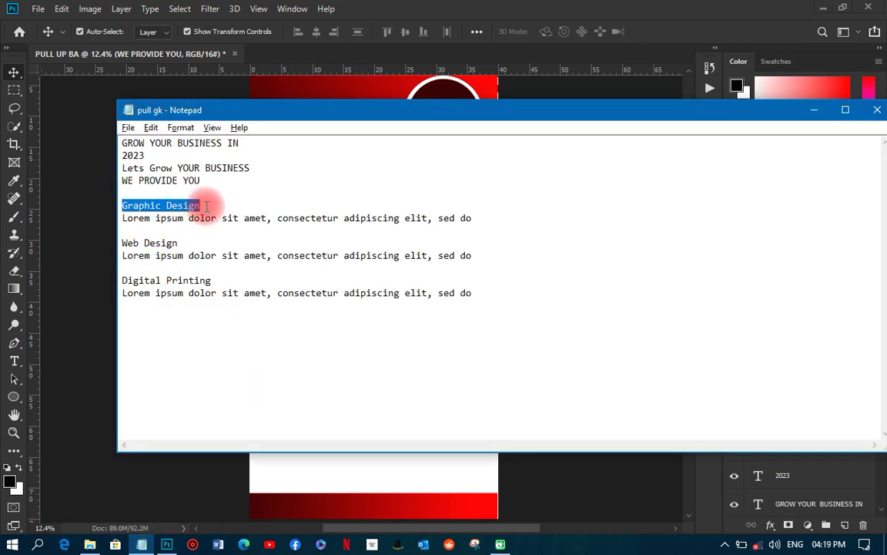
right_click(192, 206)
left_click(224, 252)
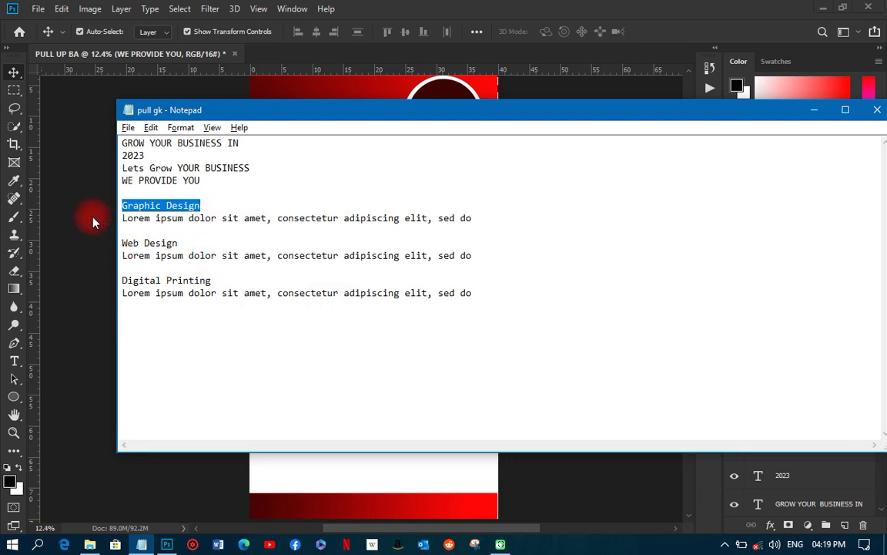
Return to Photoshop, paste "Graphic Design" as a new text layer and place it under WE PROVIDE YOU
left_click(83, 195)
key("space")
left_click(14, 361)
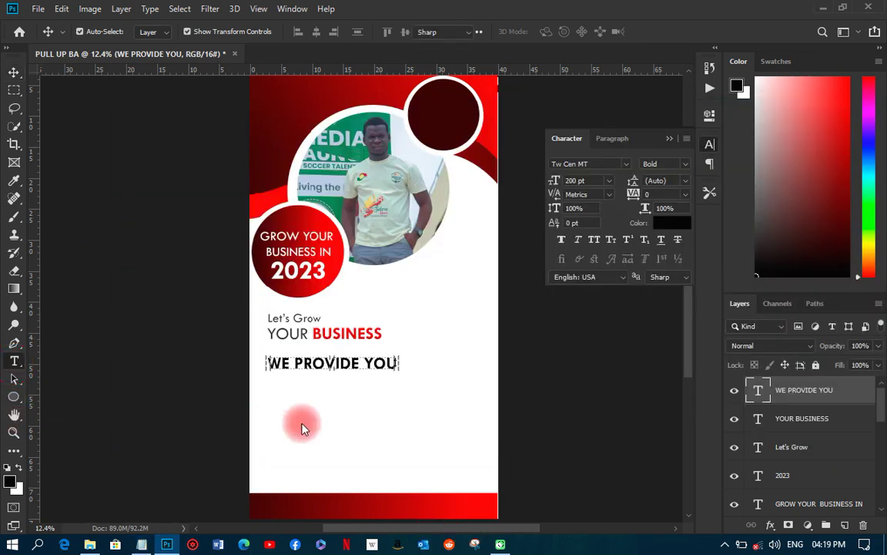
left_click(272, 393)
key("ctrl+v")
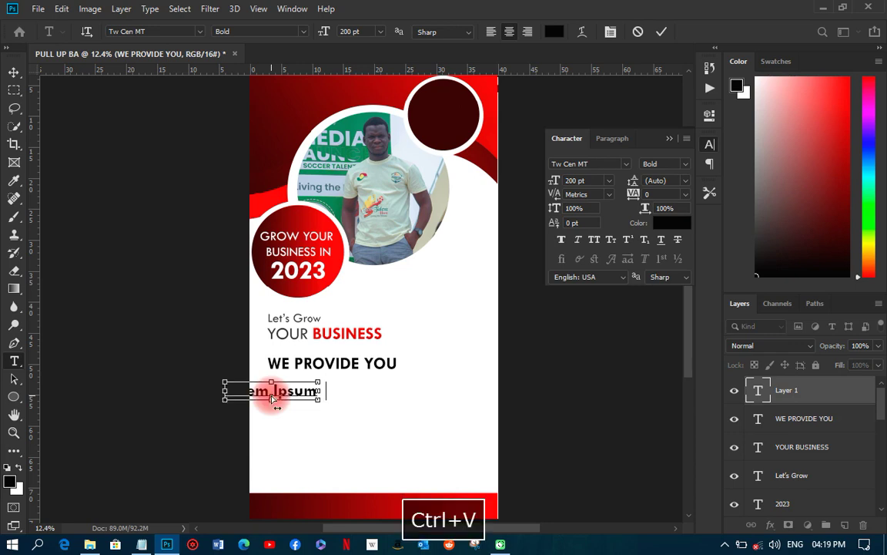
left_click(14, 72)
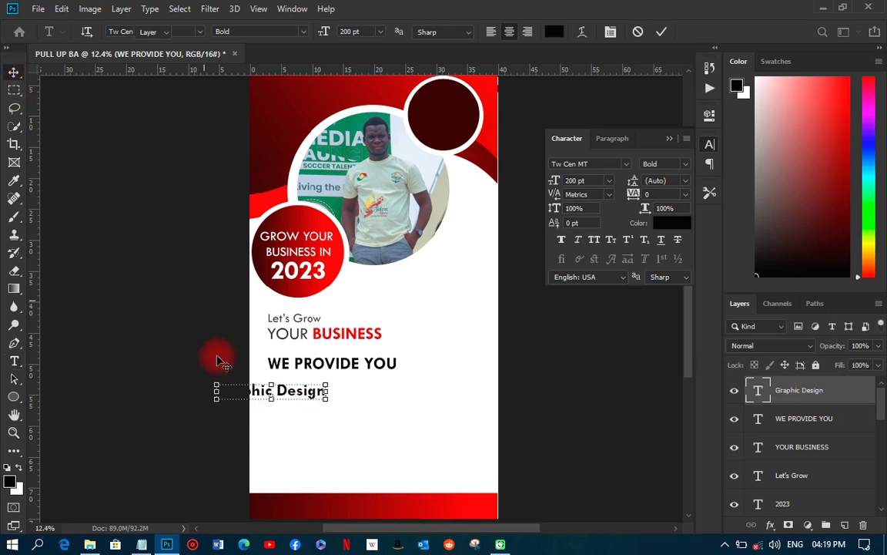
scroll(298, 409, "up", 1)
scroll(298, 409, "up", 1)
left_click_drag(300, 373, 412, 372)
Set the Graphic Design text size to 150 pt
left_click(594, 180)
left_click_drag(590, 181, 534, 180)
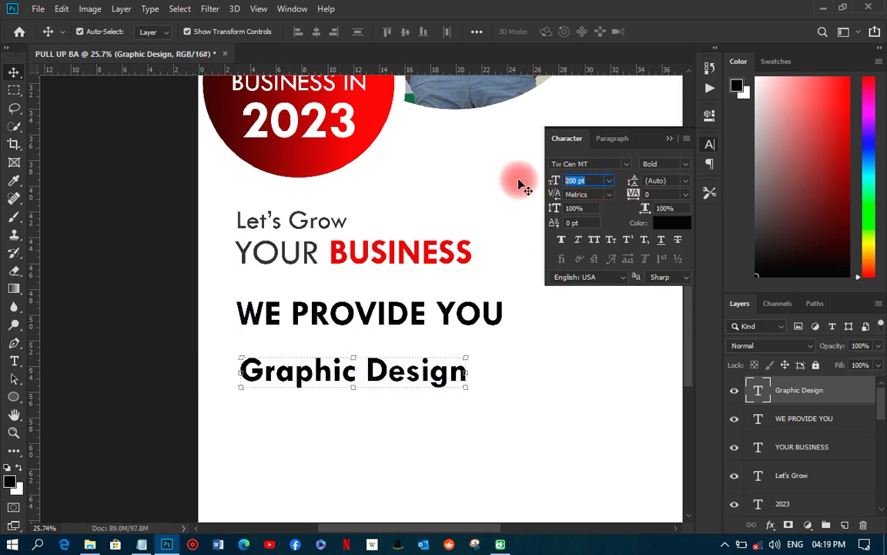
type("150")
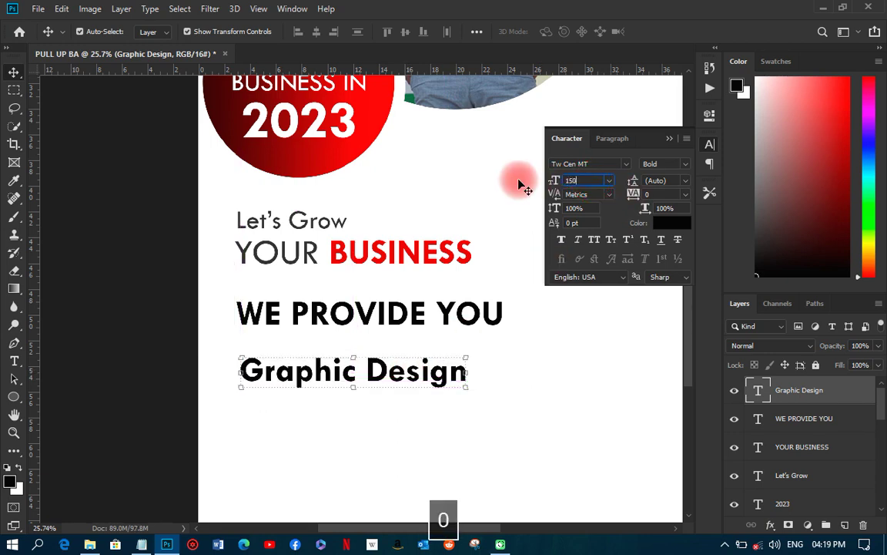
key("Return")
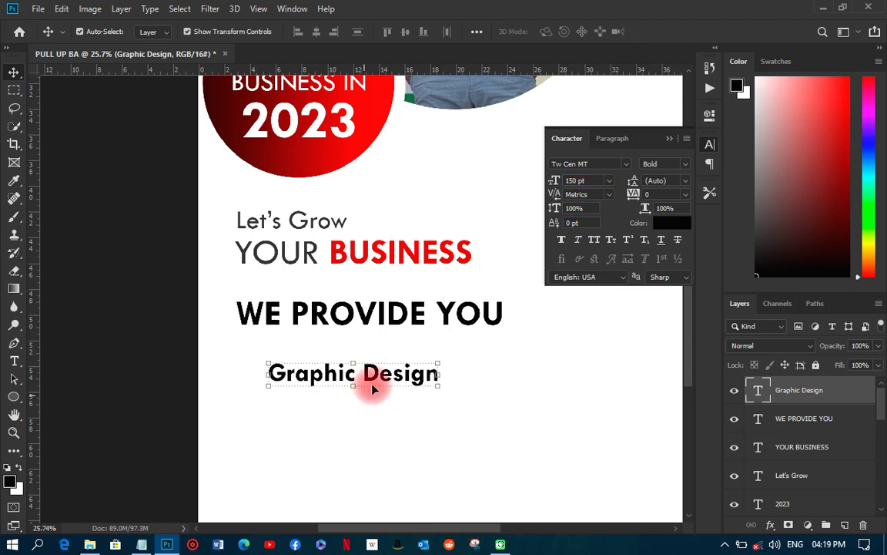
Shift the Graphic Design text right and draw a three-sided polygon with smooth corners, about 332 by 323 px, in the space before it
left_click_drag(384, 375, 418, 370)
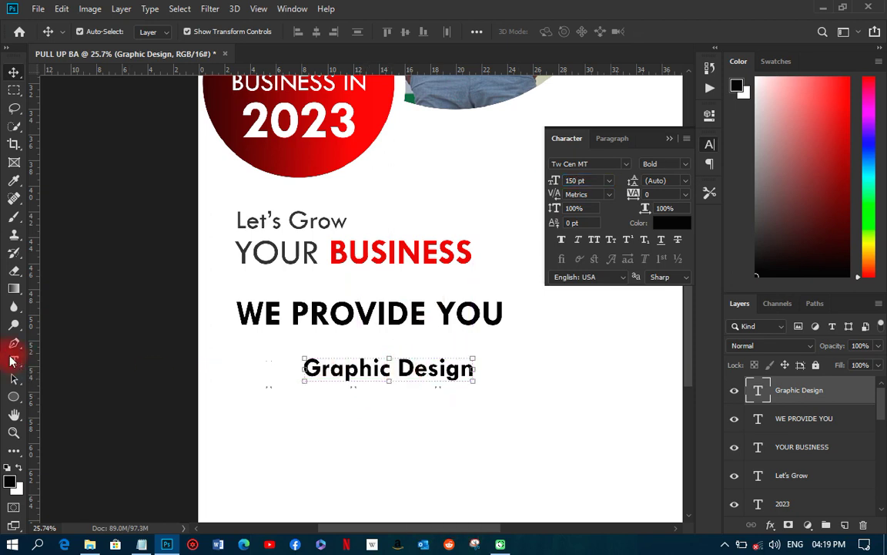
left_click_drag(14, 398, 63, 441)
left_click(70, 437)
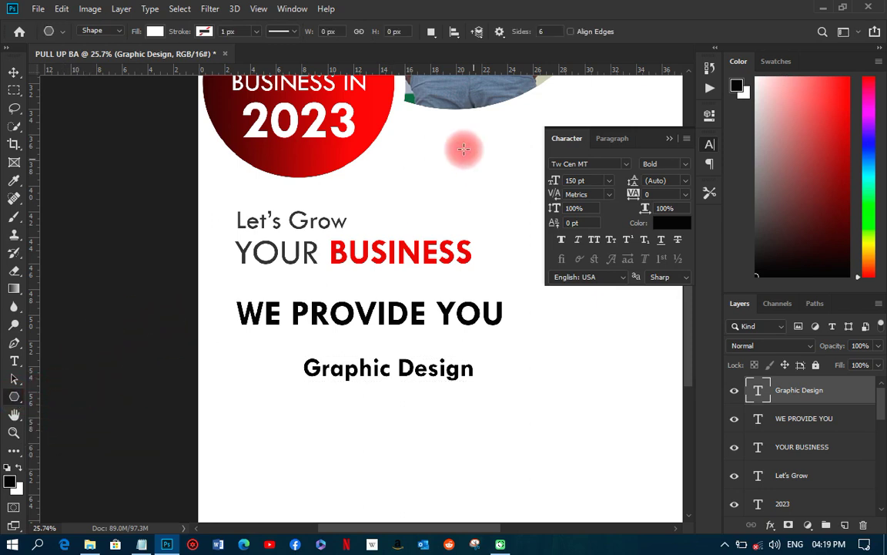
left_click(533, 30)
key("BackSpace")
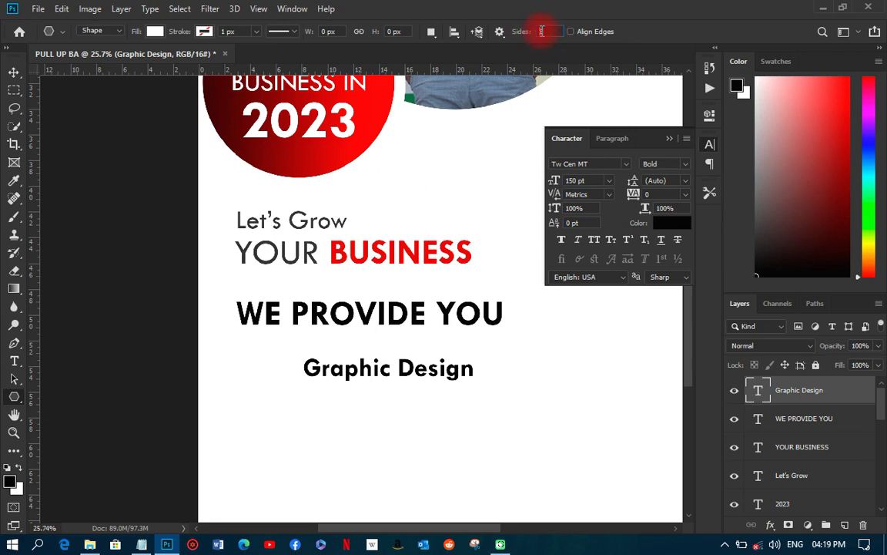
type("3")
left_click(499, 31)
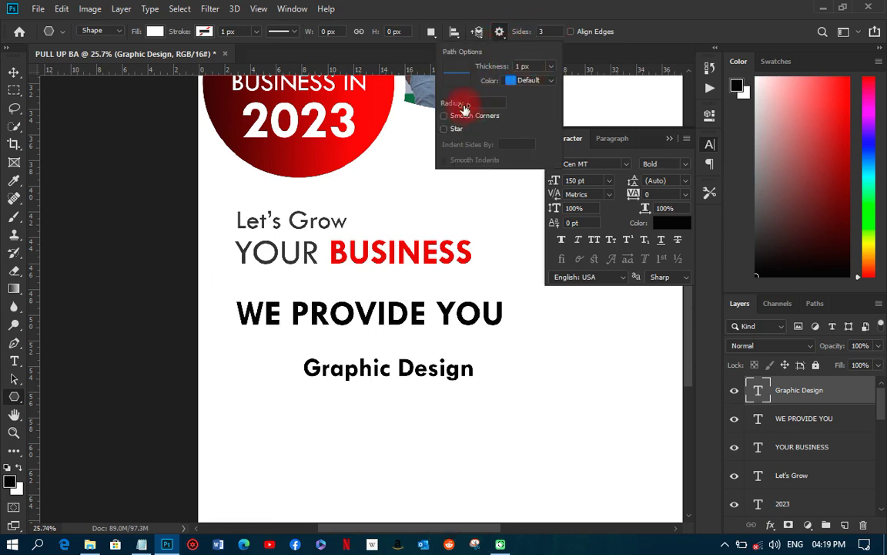
left_click(485, 102)
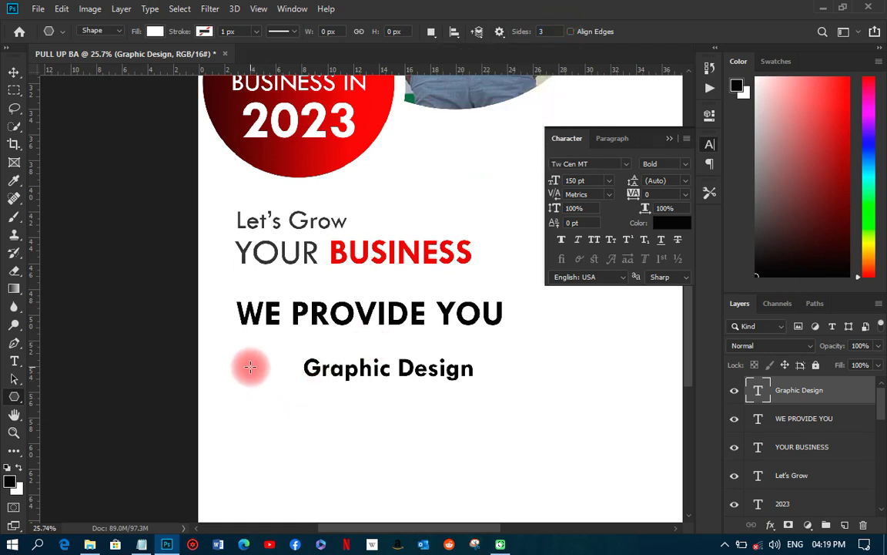
left_click_drag(249, 366, 271, 416)
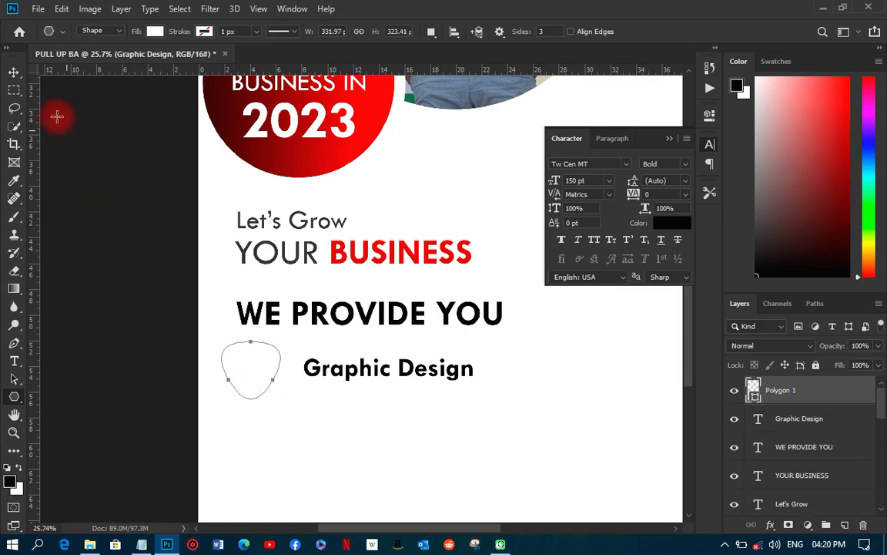
Paste the copied red Gradient Overlay layer style onto the polygon layer
left_click(13, 72)
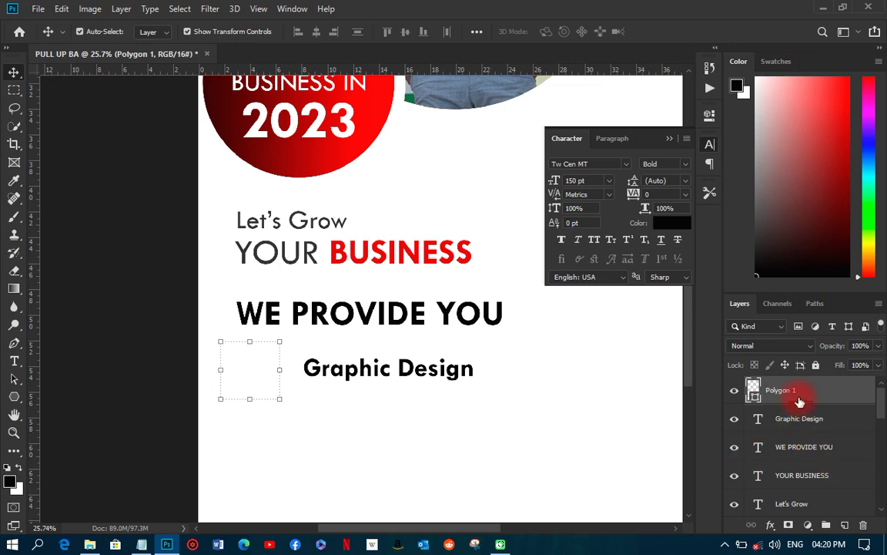
right_click(799, 400)
left_click(647, 329)
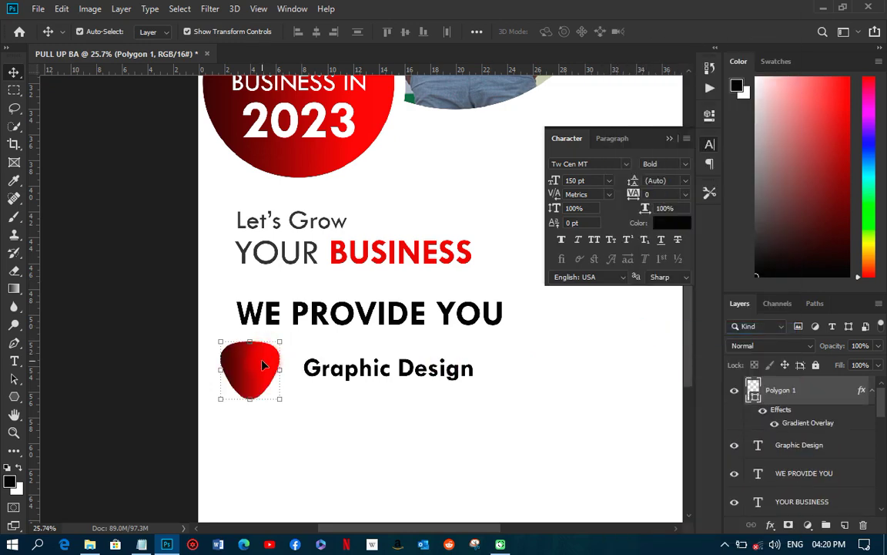
Rotate the polygon 90° clockwise, flip it horizontally so it points at the text, and move it close to Graphic Design
scroll(273, 406, "up", 3)
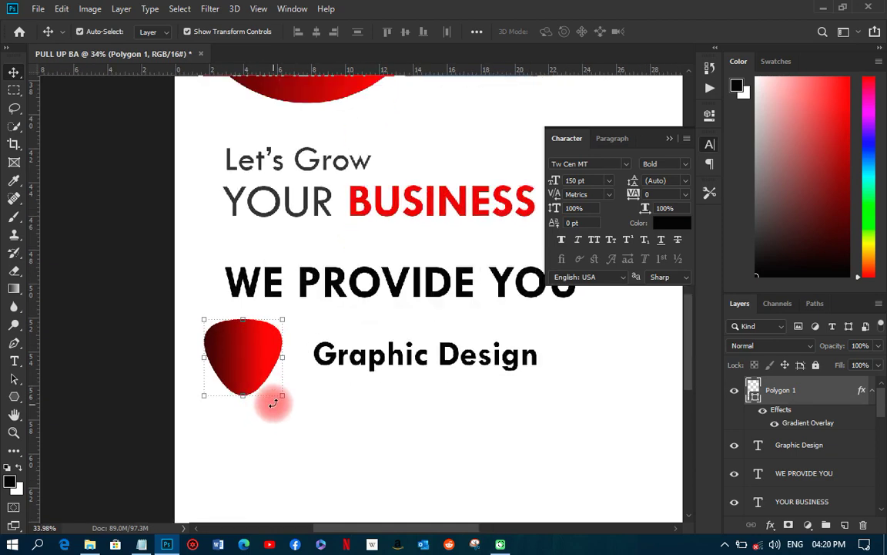
left_click(237, 304)
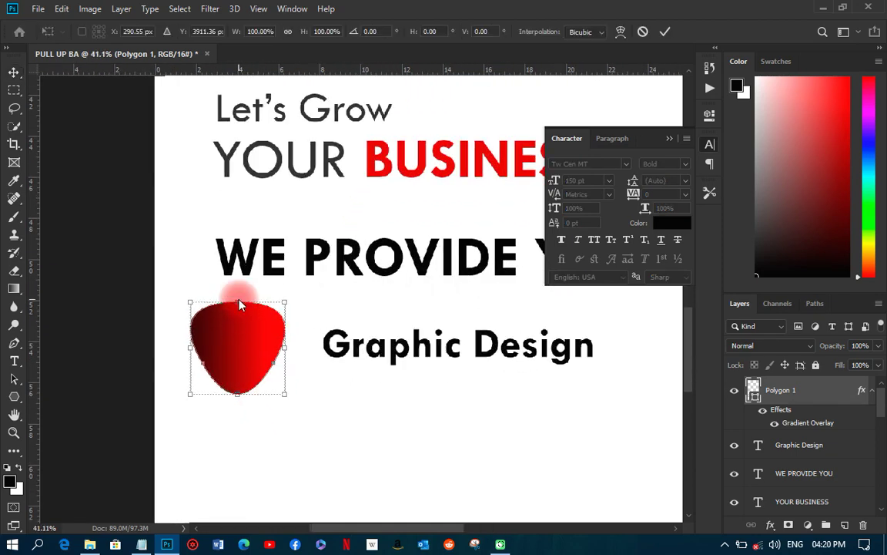
right_click(248, 351)
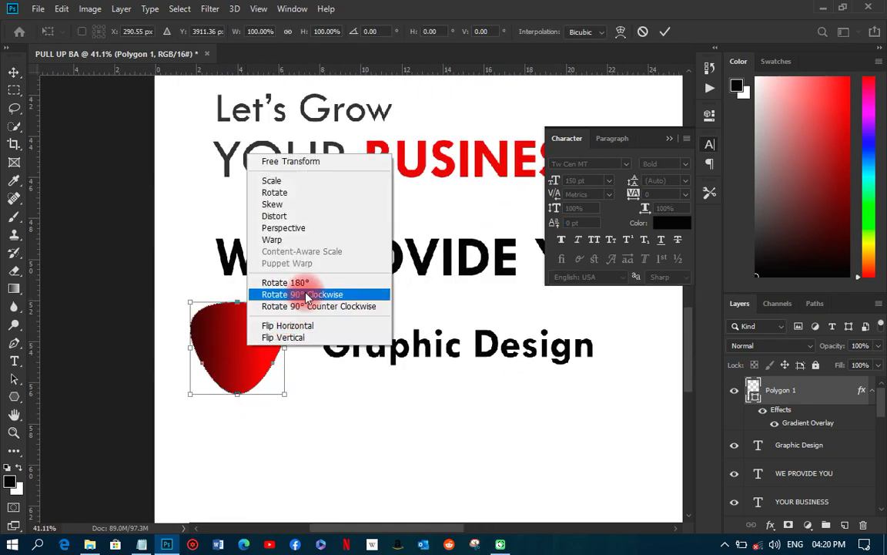
left_click(302, 294)
right_click(236, 346)
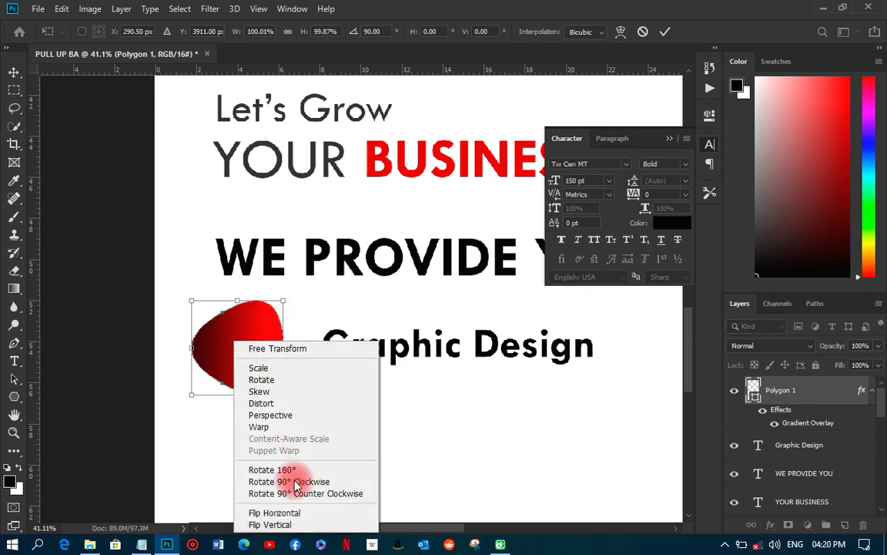
left_click(291, 514)
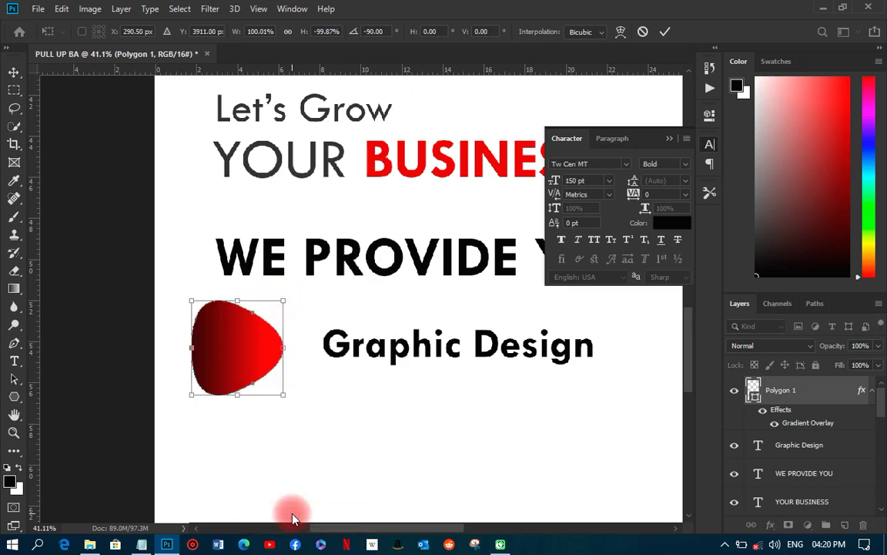
key("Return")
left_click_drag(244, 357, 278, 353)
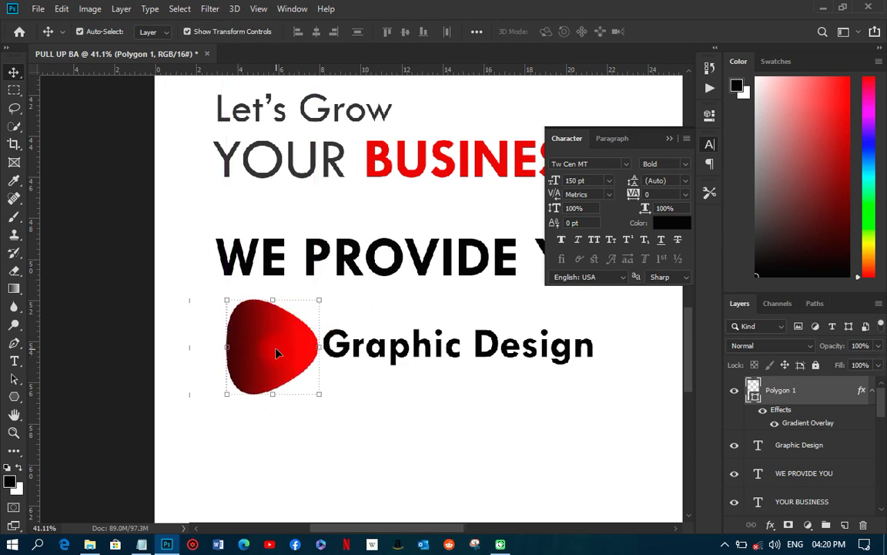
Draw a check mark custom shape about 167 by 163 px over the red polygon
left_click(16, 397)
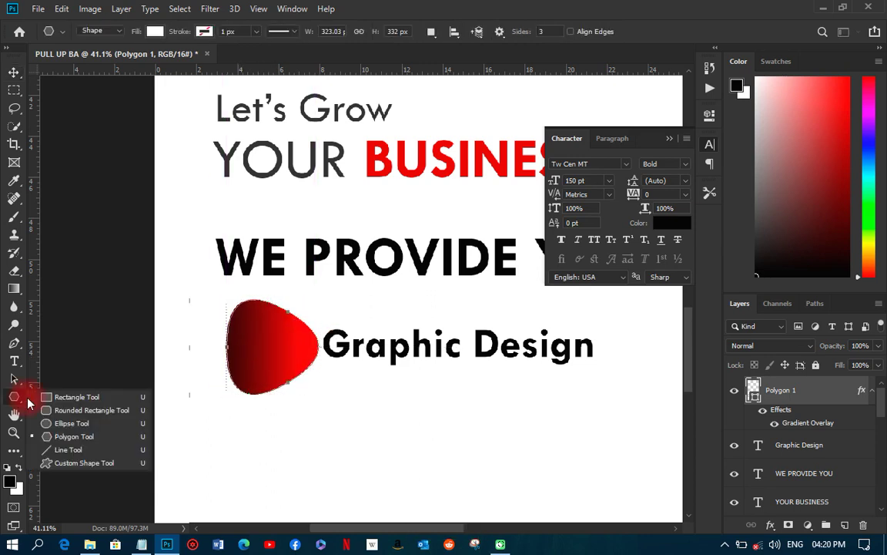
left_click(79, 462)
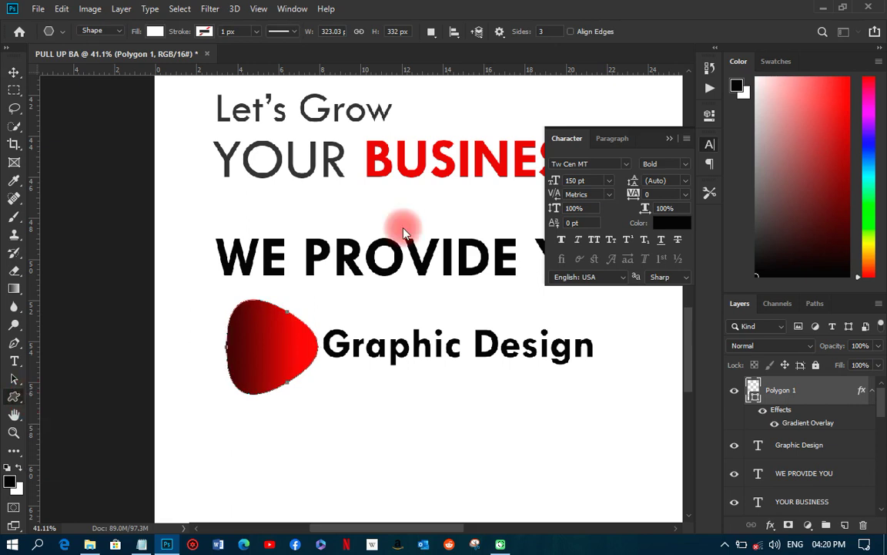
left_click(565, 32)
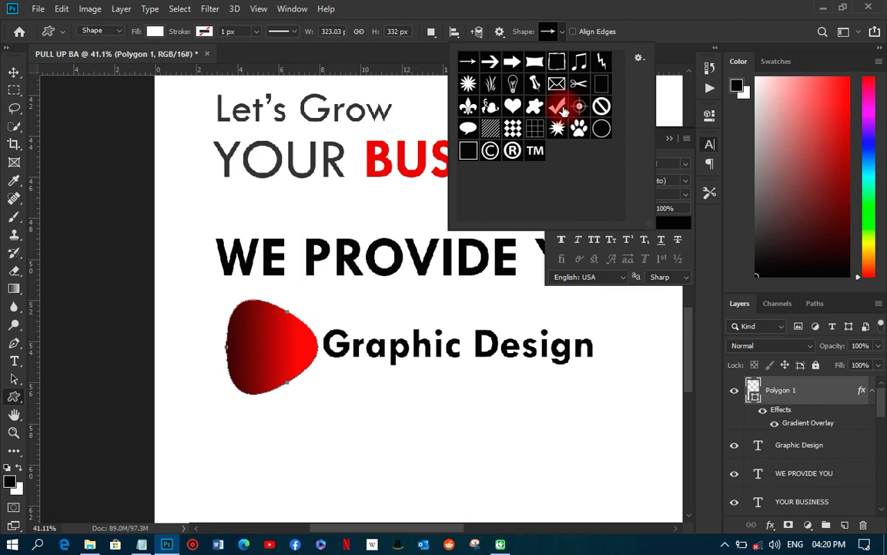
double_click(565, 111)
left_click_drag(267, 342, 280, 355)
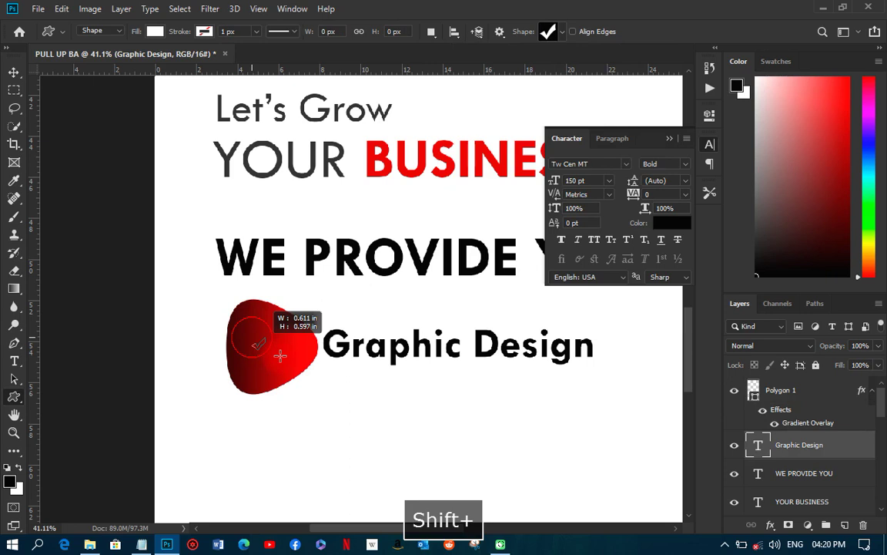
left_click_drag(280, 355, 299, 383)
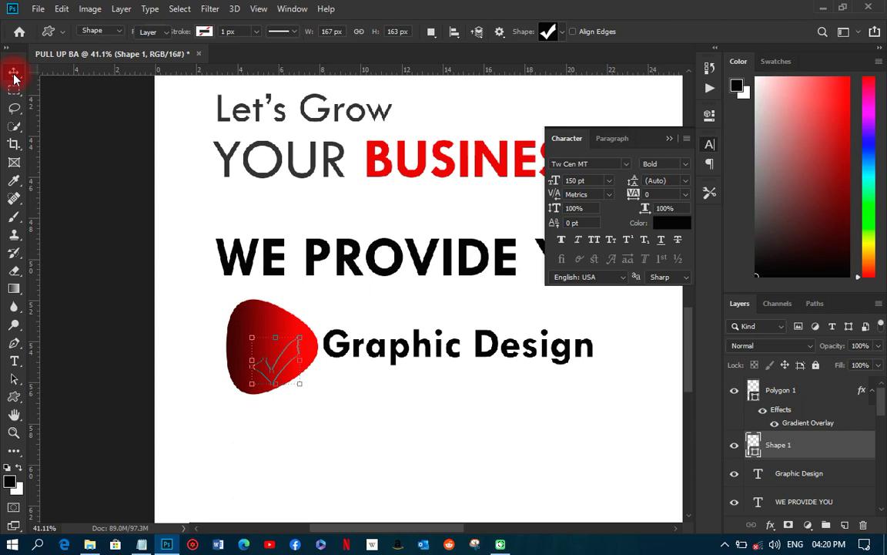
Bring the check mark layer in front of the polygon and centre it on the polygon
left_click(14, 74)
key("ctrl+]")
left_click_drag(286, 362, 279, 351)
left_click(145, 316)
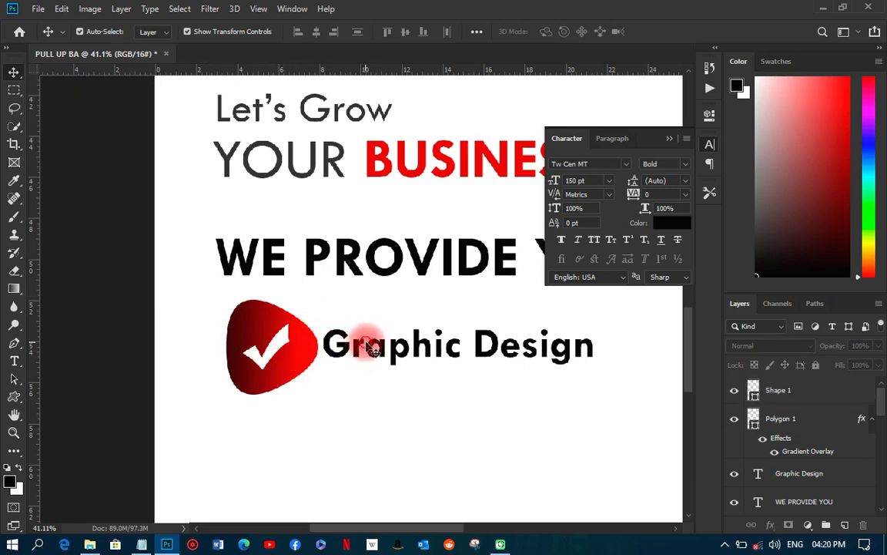
Nudge the Graphic Design text away from the check mark badge and recolour it with the red sampled from BUSINESS
left_click(376, 347)
left_click_drag(376, 347, 386, 347)
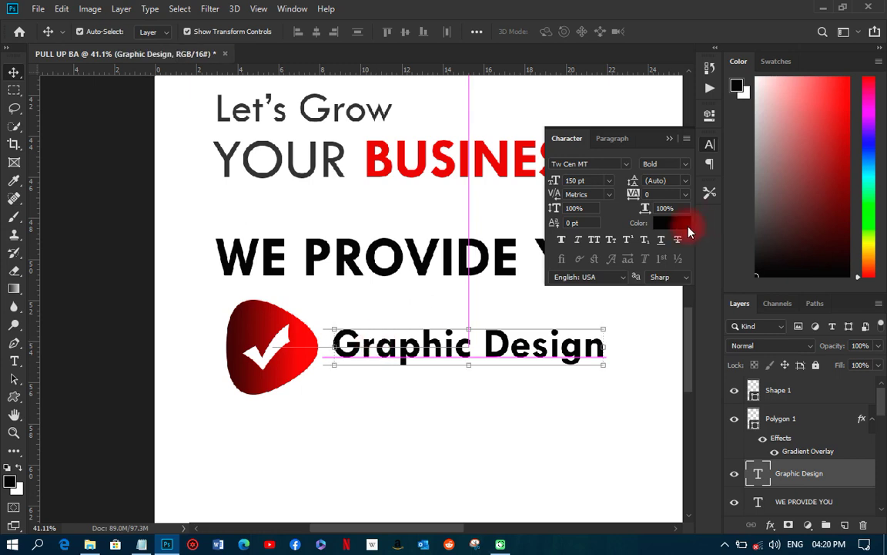
left_click(673, 225)
left_click(315, 307)
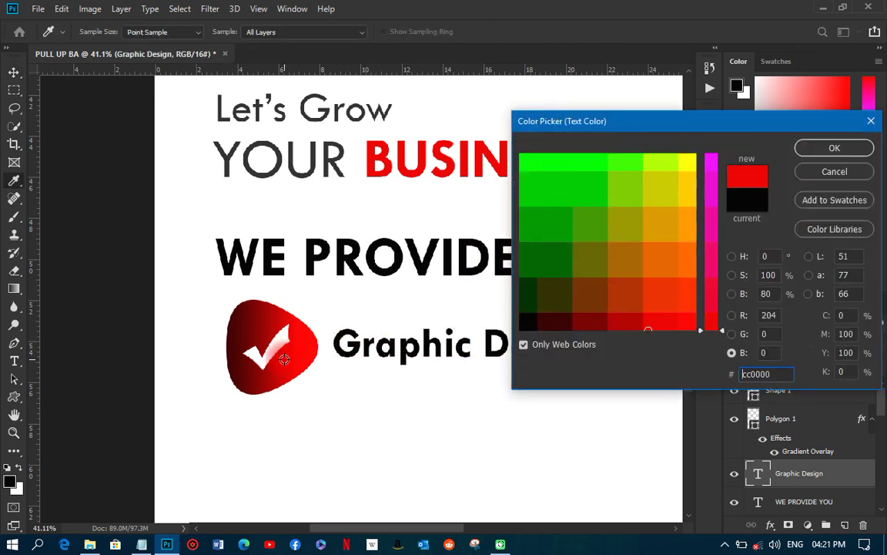
left_click(440, 154)
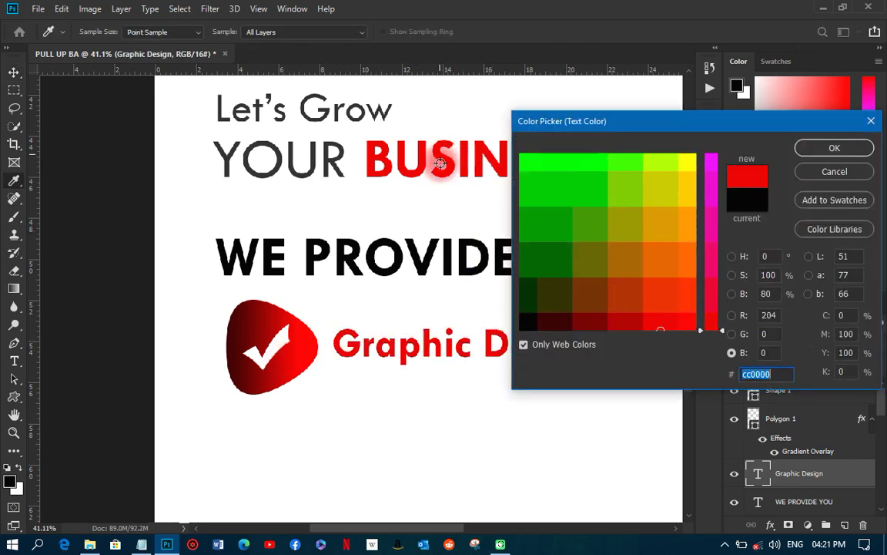
key("Return")
key("v")
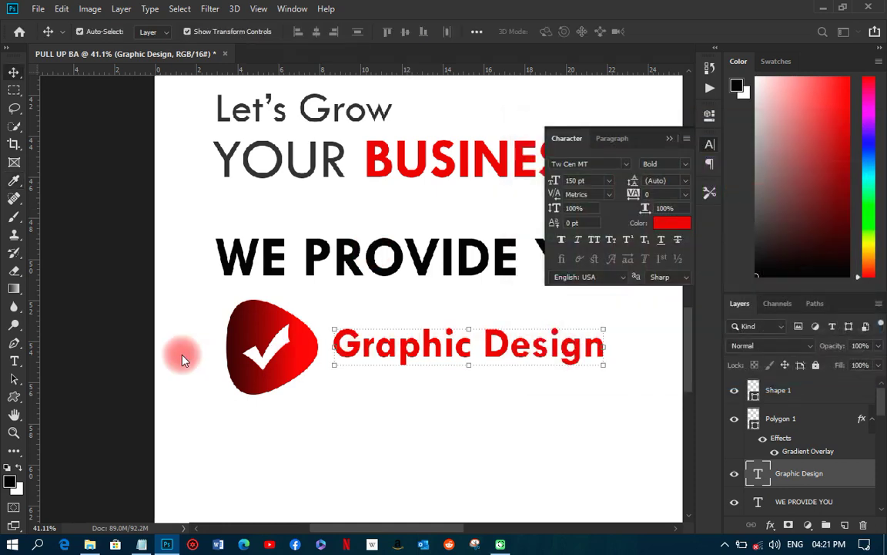
Add a wide paragraph text box with Lorem ipsum placeholder text directly below the Graphic Design heading
scroll(178, 355, "down", 3)
scroll(246, 375, "down", 4)
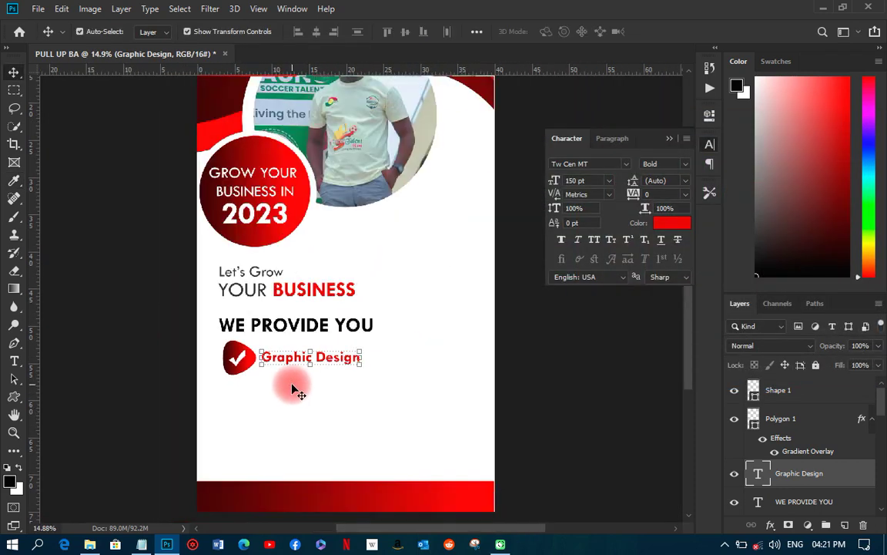
scroll(246, 375, "up", 1)
scroll(244, 377, "up", 1)
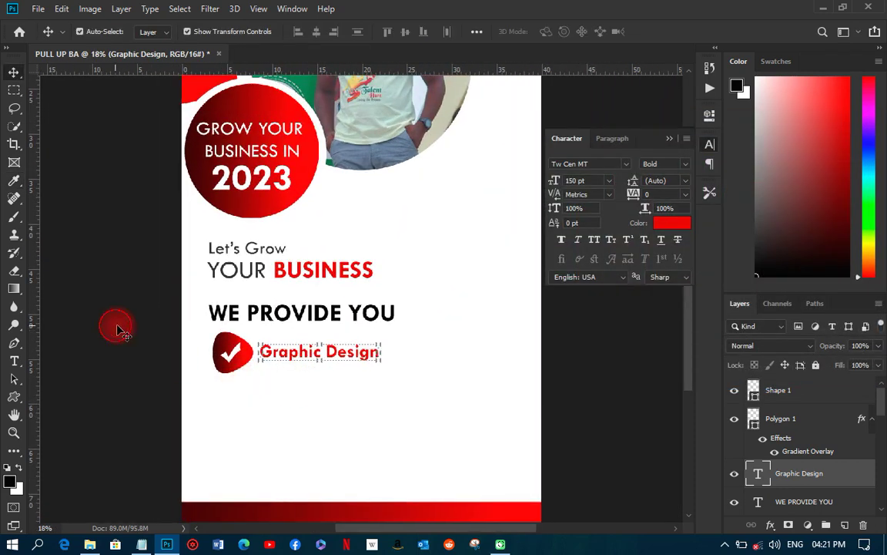
left_click(108, 297)
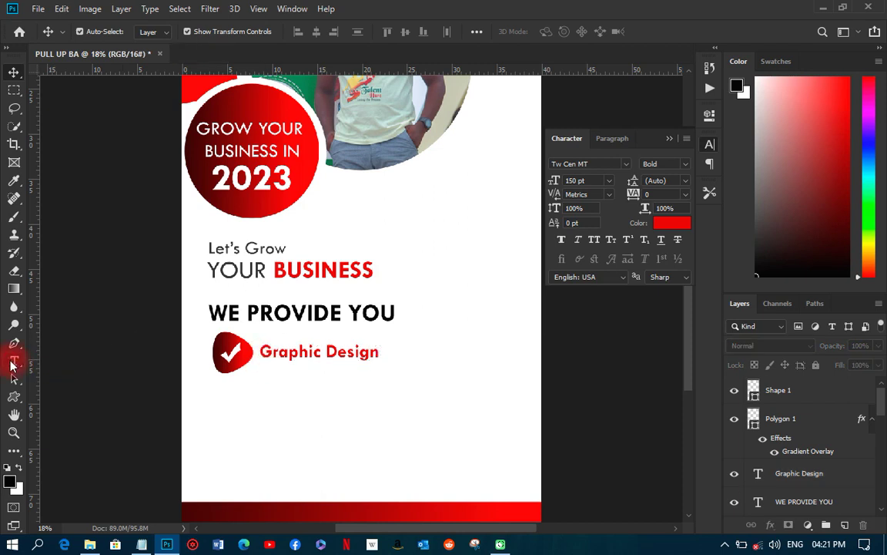
key("t")
scroll(142, 372, "up", 3)
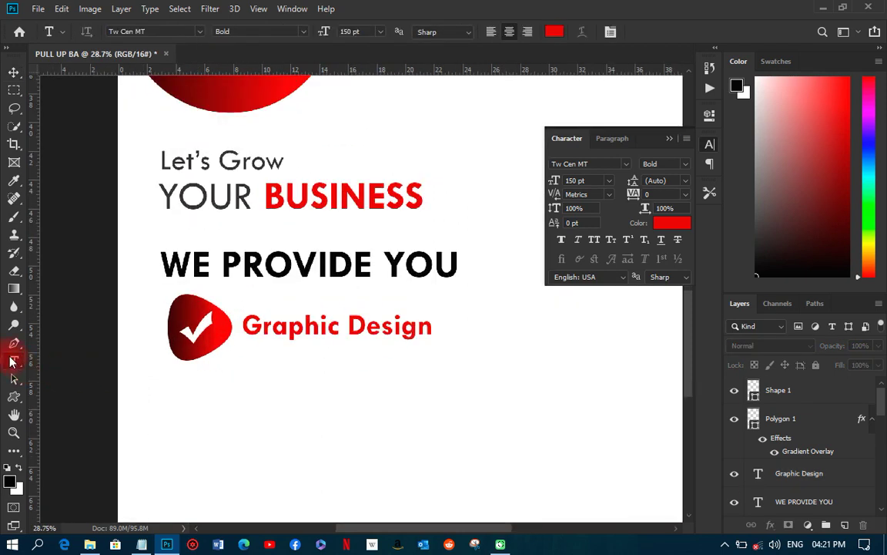
scroll(173, 370, "up", 1)
left_click_drag(260, 339, 649, 372)
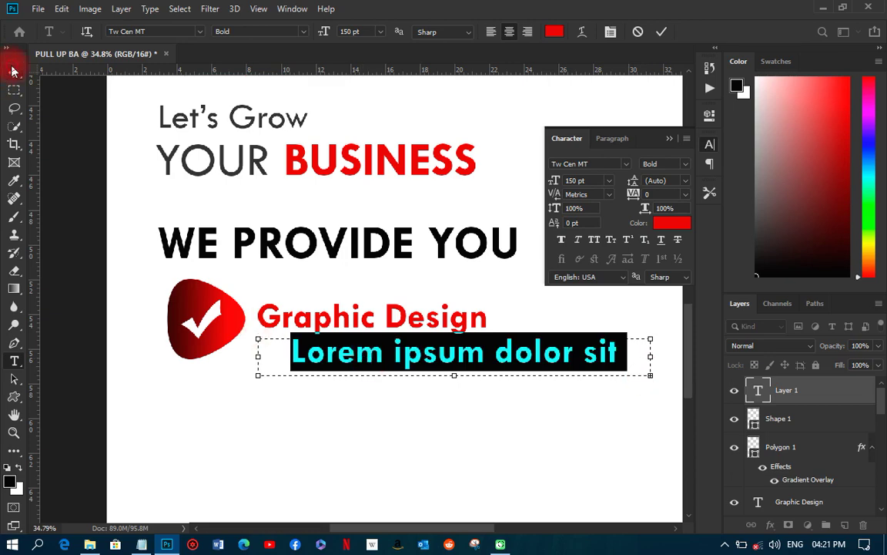
left_click(13, 70)
Set the Lorem ipsum paragraph's colour to black (000000) and its text size to 60 pt
left_click(667, 224)
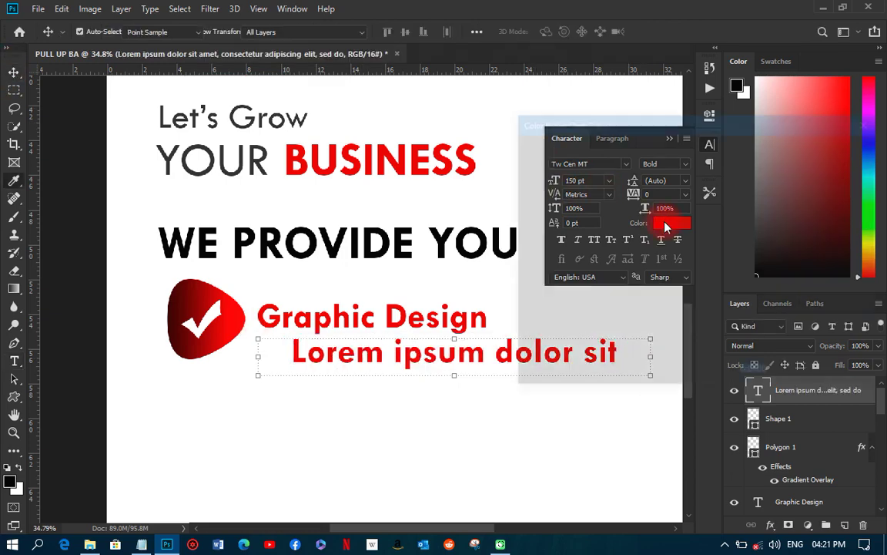
left_click(522, 327)
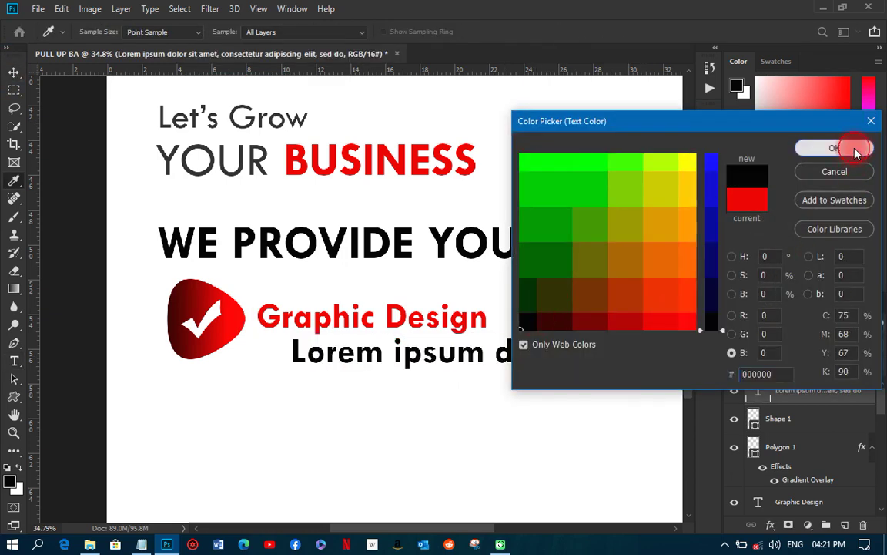
left_click(856, 153)
left_click(607, 180)
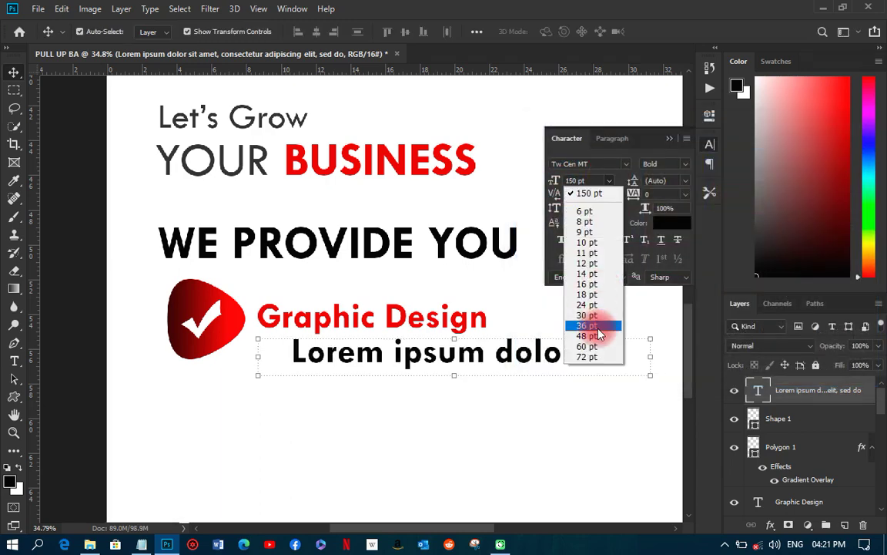
left_click(596, 346)
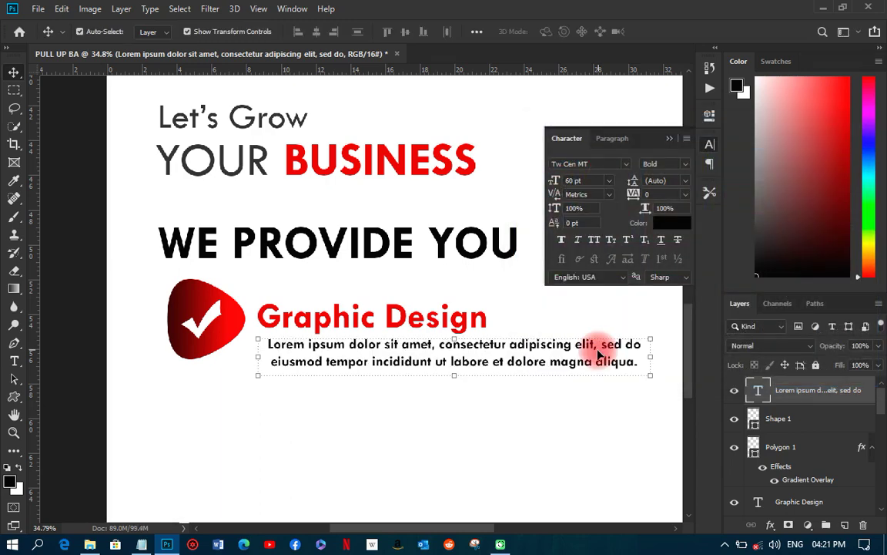
Left-align the Lorem ipsum paragraph under the Graphic Design heading and deselect it
left_click(621, 139)
left_click(561, 164)
left_click(562, 164)
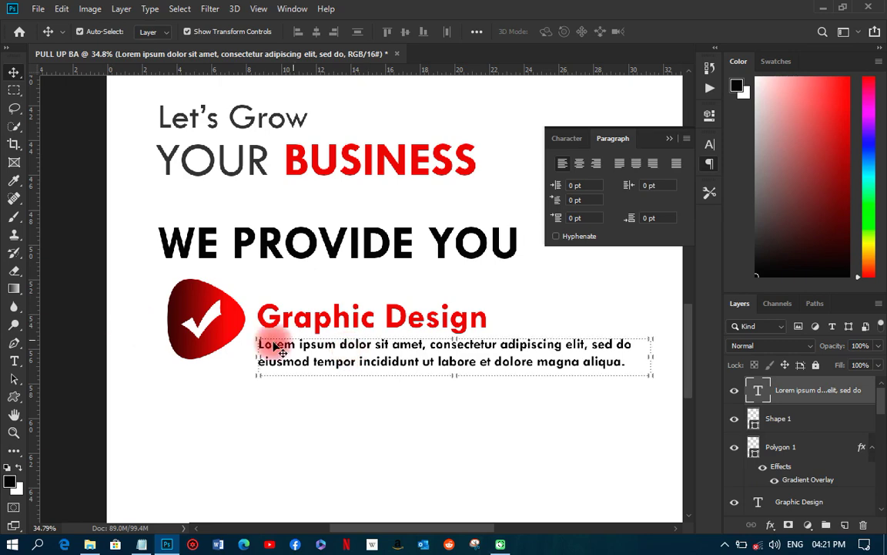
left_click(245, 378)
scroll(245, 378, "down", 2)
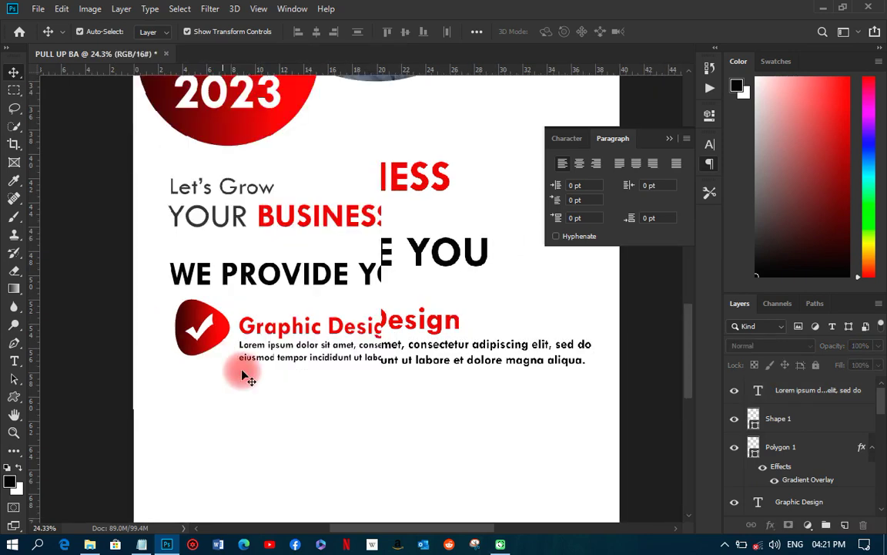
Try the Italic font style on the Lorem ipsum paragraph below the Graphic Design heading
scroll(245, 378, "up", 1)
left_click(297, 358)
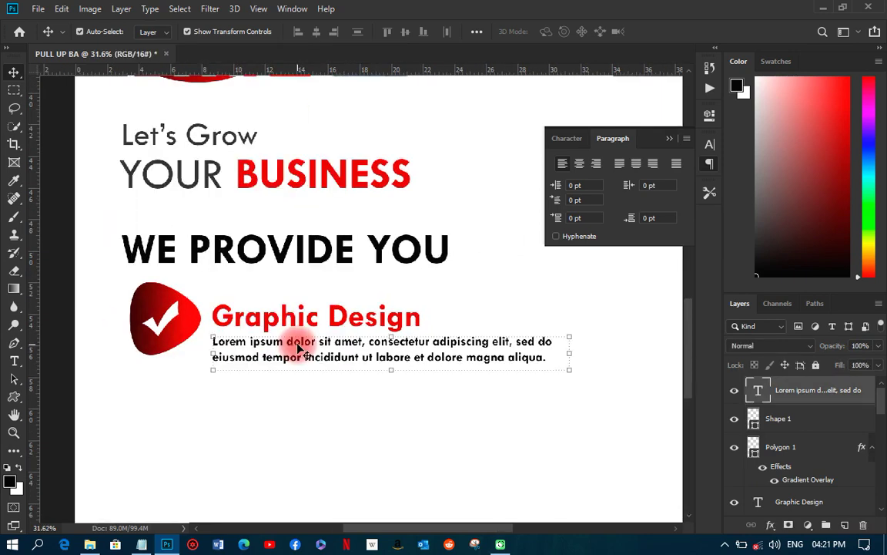
left_click(581, 141)
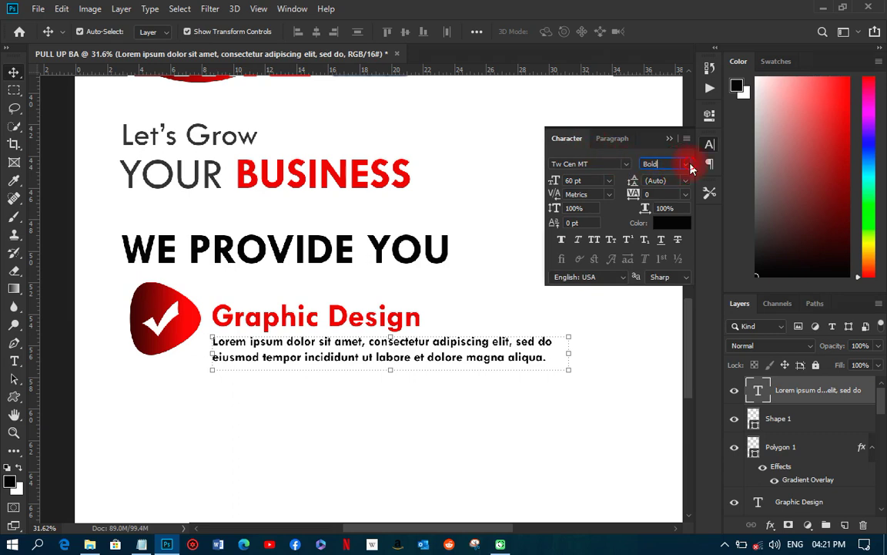
left_click(689, 165)
left_click(673, 187)
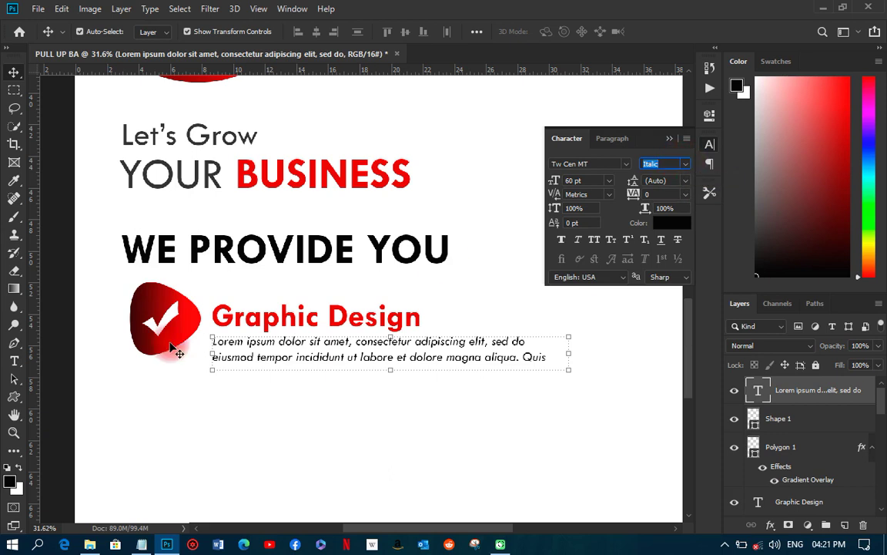
left_click(199, 370)
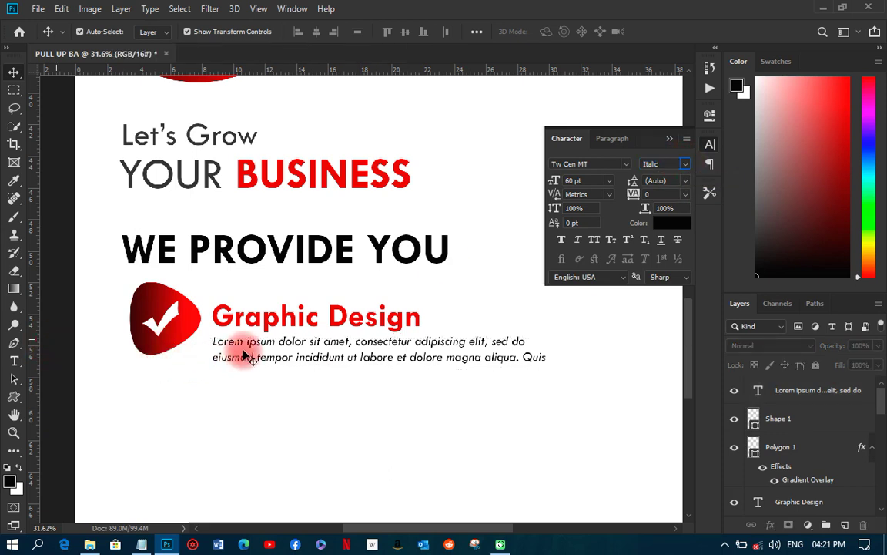
Set the Lorem ipsum paragraph's font style to Regular and deselect it
left_click(231, 350)
left_click(684, 163)
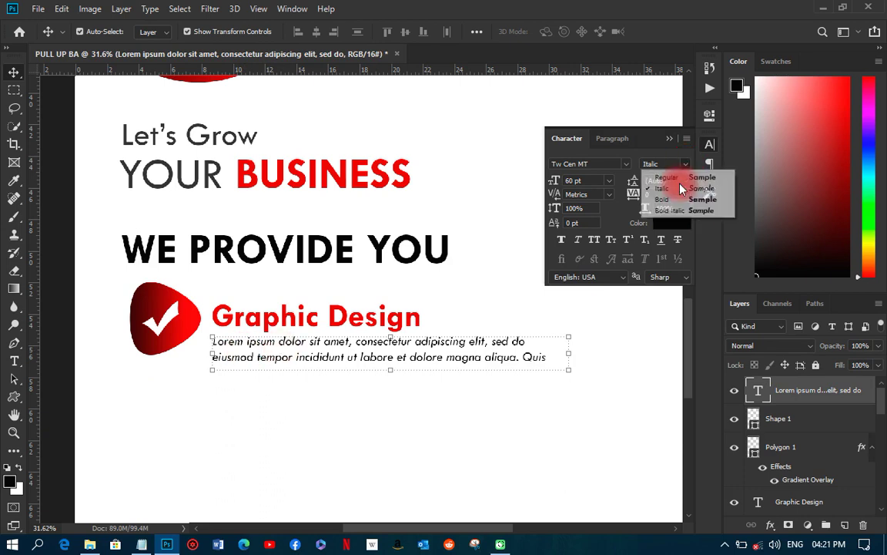
left_click(672, 177)
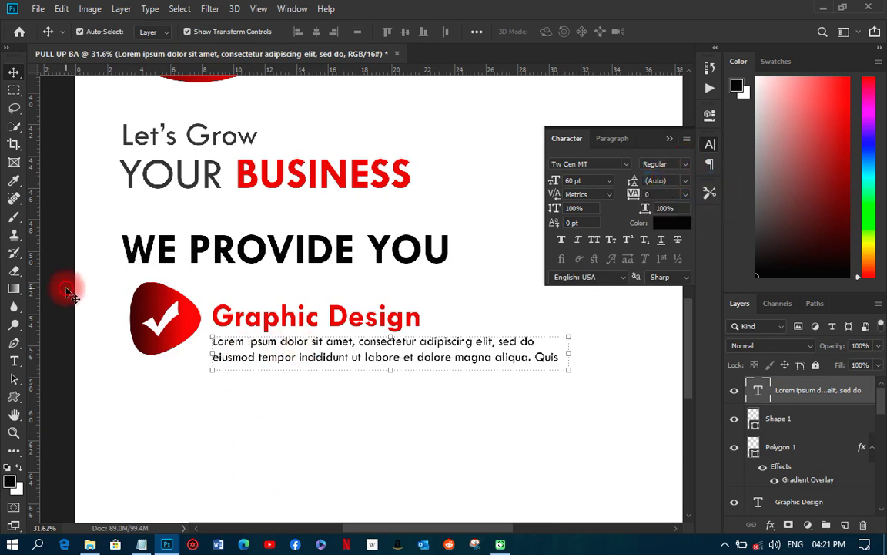
left_click(232, 387)
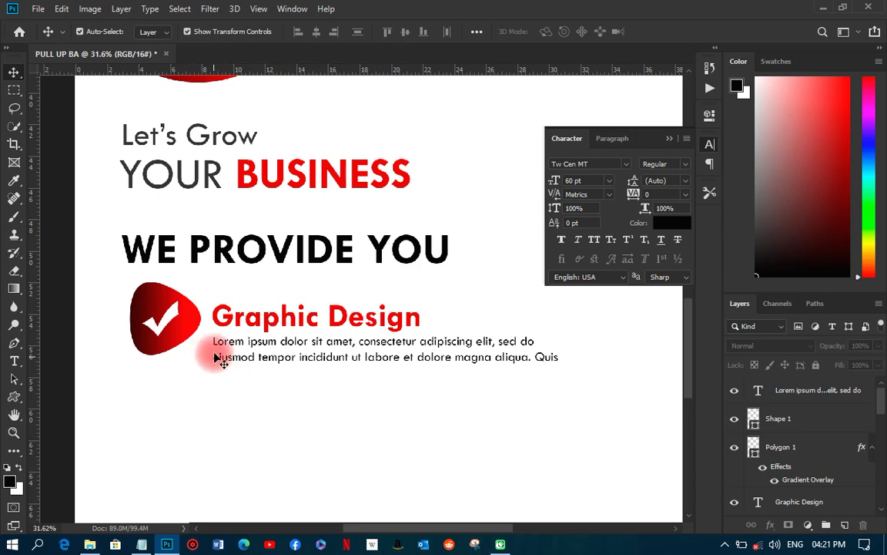
Scale the check mark and its red gradient badge down together to about 72% around their centre
left_click(171, 316)
left_click(779, 420, "shift")
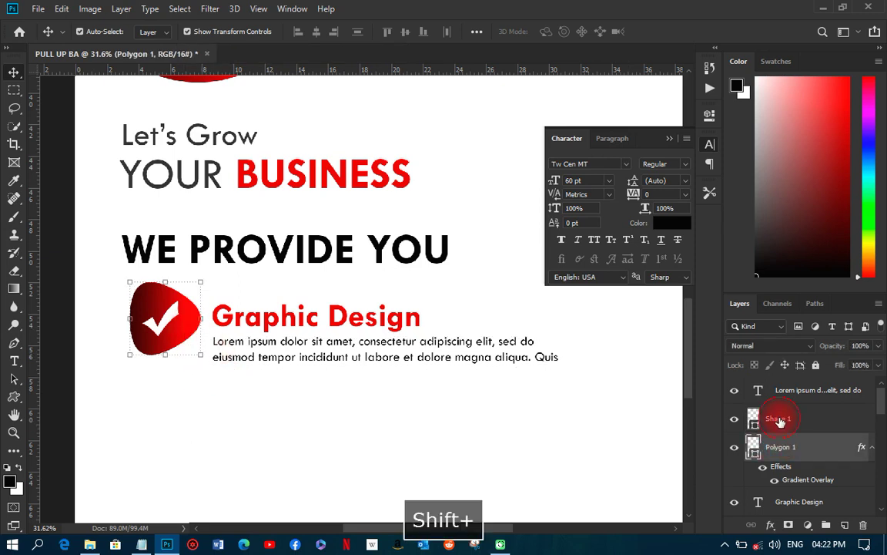
left_click(204, 284)
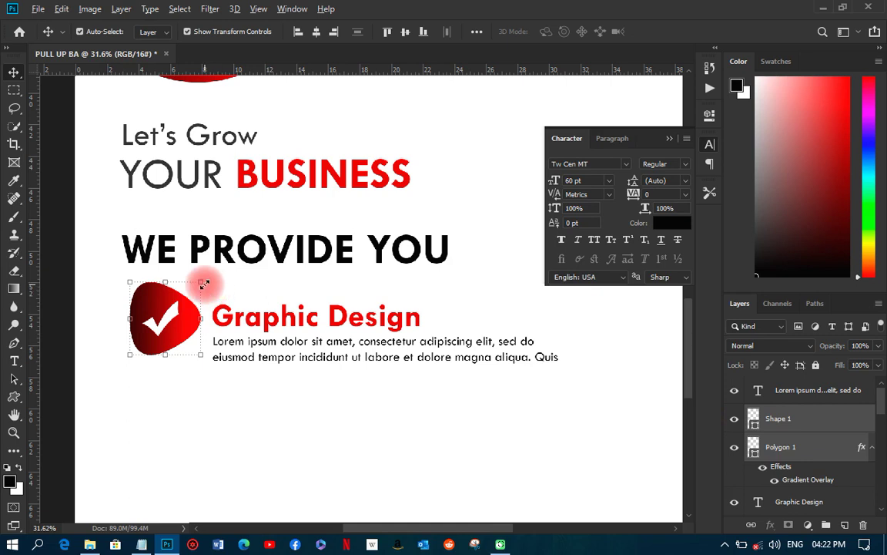
left_click_drag(205, 284, 191, 290)
key("Return")
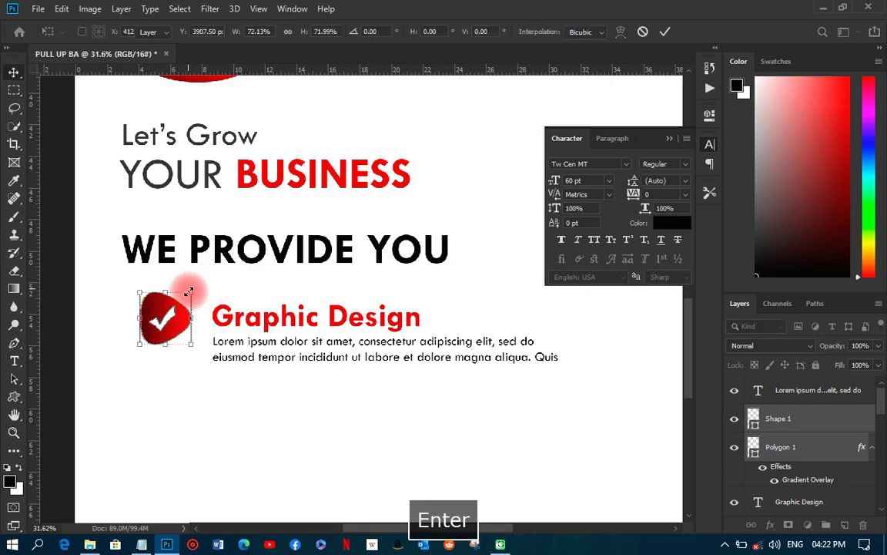
Align the badge with the left edge of WE PROVIDE YOU and move the Graphic Design heading and paragraph close beside it
key("ctrl")
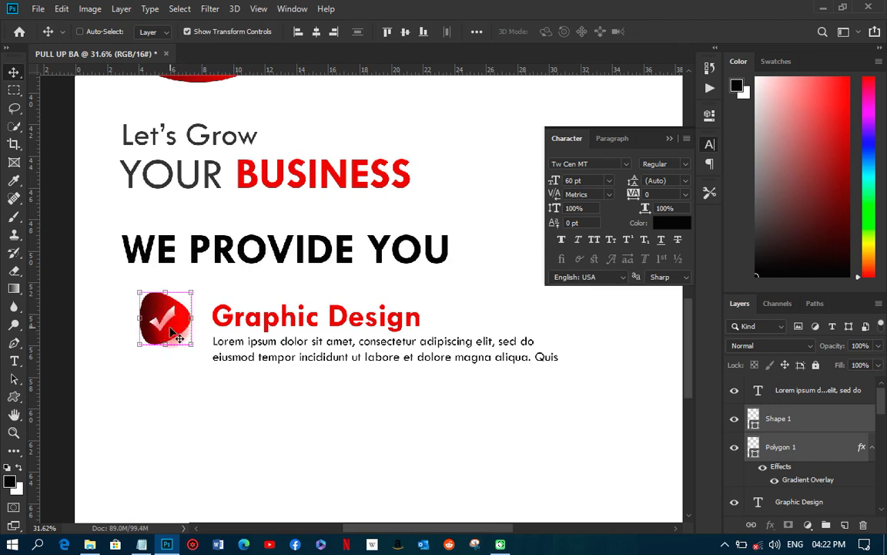
left_click_drag(164, 331, 153, 330)
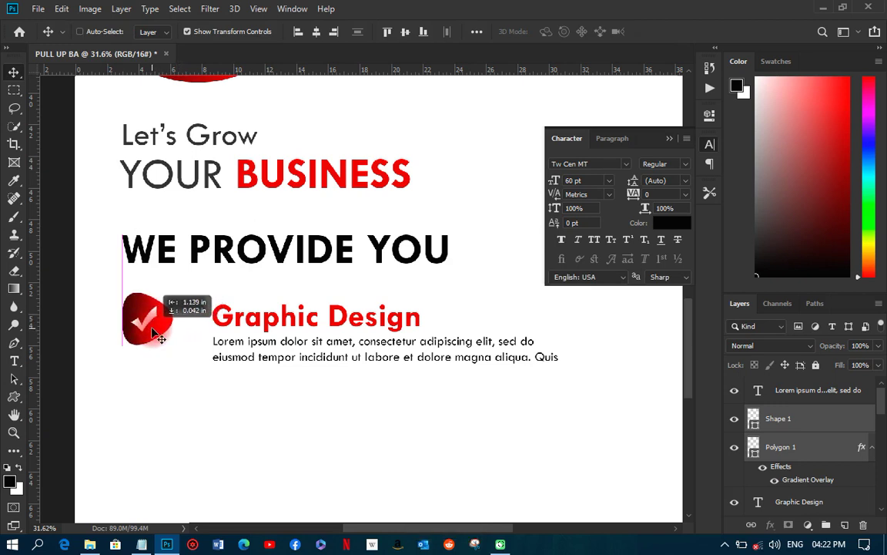
left_click_drag(159, 337, 160, 338)
left_click(247, 327)
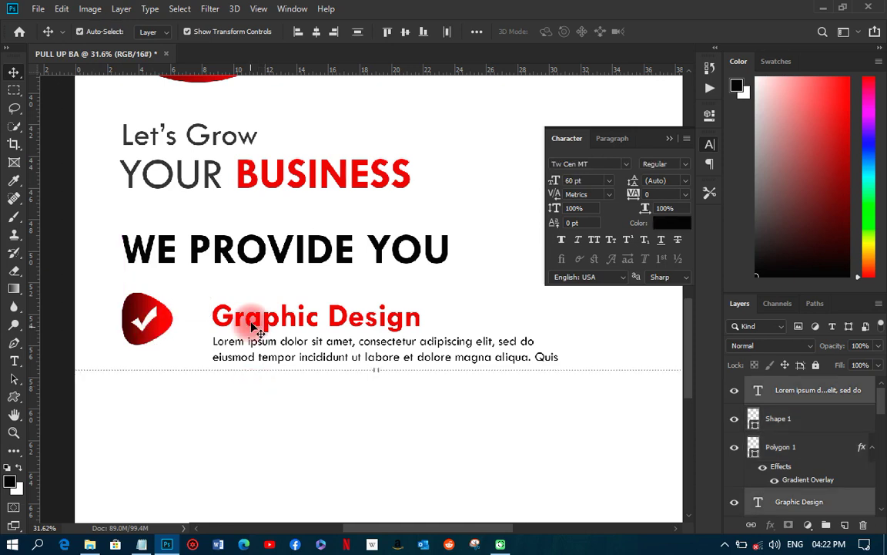
key("ctrl")
left_click_drag(285, 334, 246, 316)
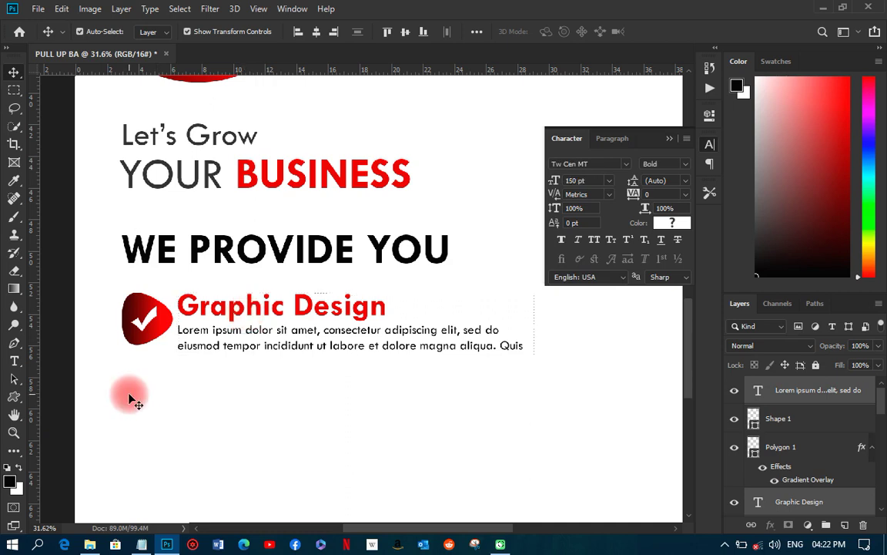
Group the IMG_0721-Recovered photo layer with the two Ellipse 1 copy 2 layers directly beneath it
left_click_drag(113, 283, 293, 342)
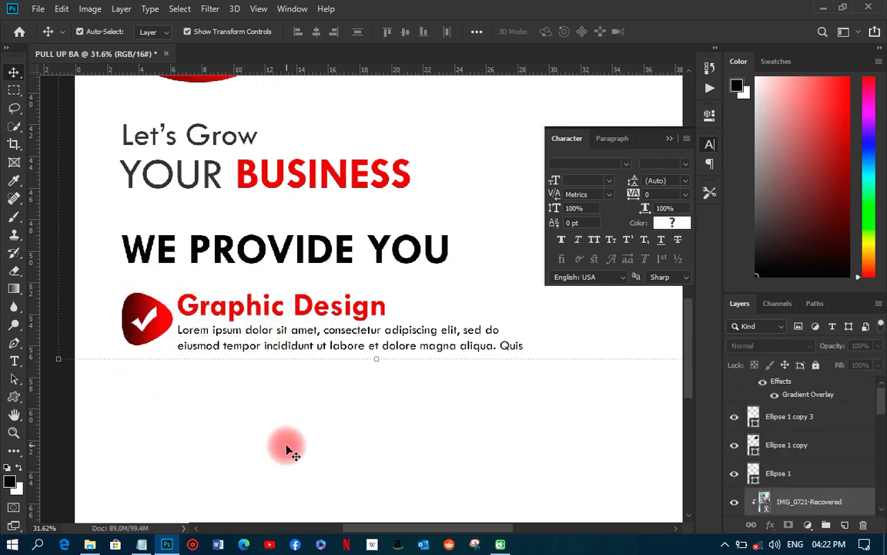
left_click(286, 452)
left_click_drag(753, 479, 788, 471)
scroll(788, 471, "down", 3)
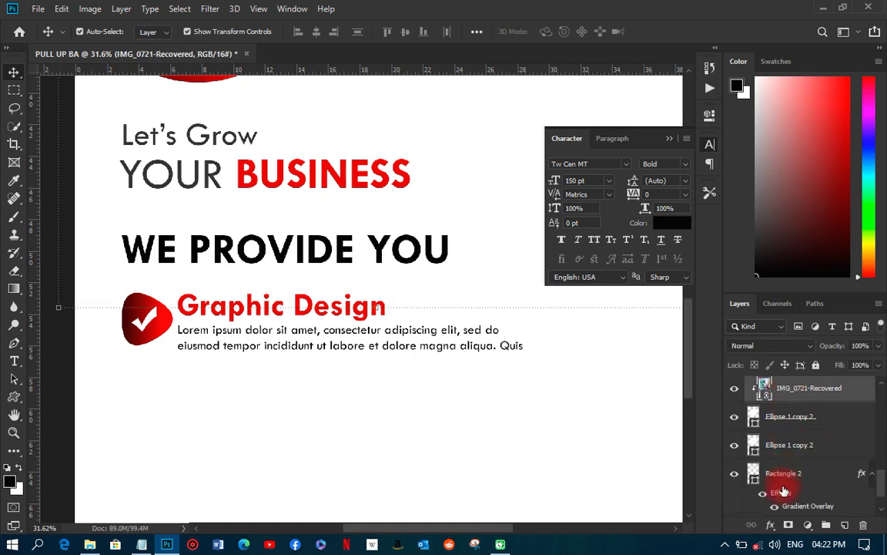
left_click(783, 453, "shift")
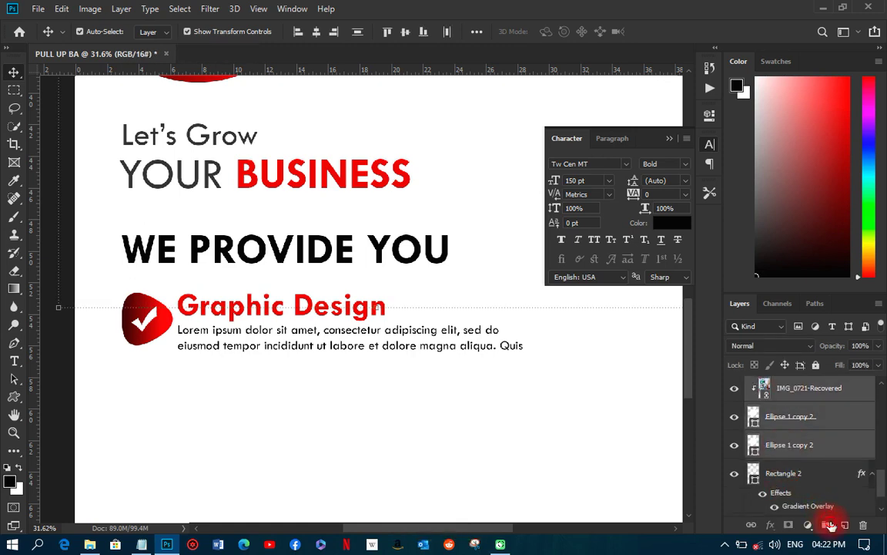
left_click(827, 524)
Rename the new photo layer group as IMAGE and lock it
left_click(786, 408)
double_click(787, 408)
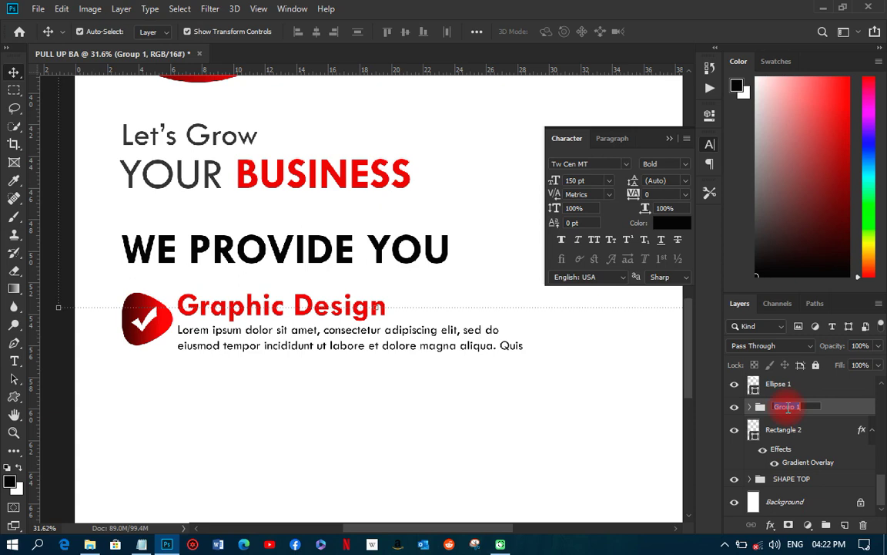
type("IM")
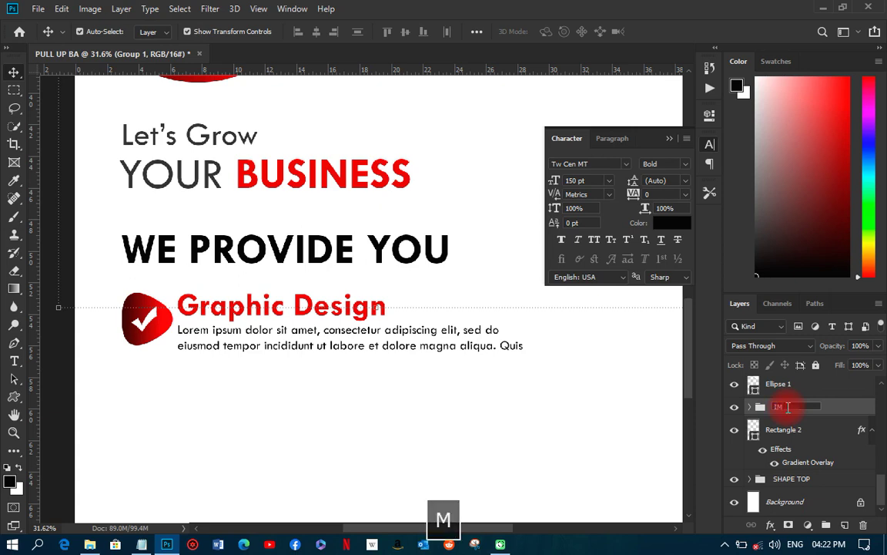
type("AGE")
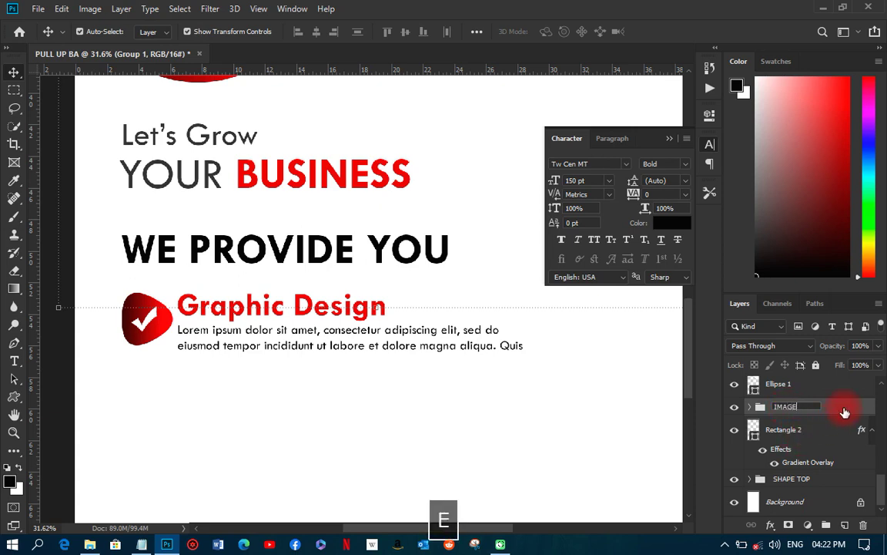
left_click(816, 365)
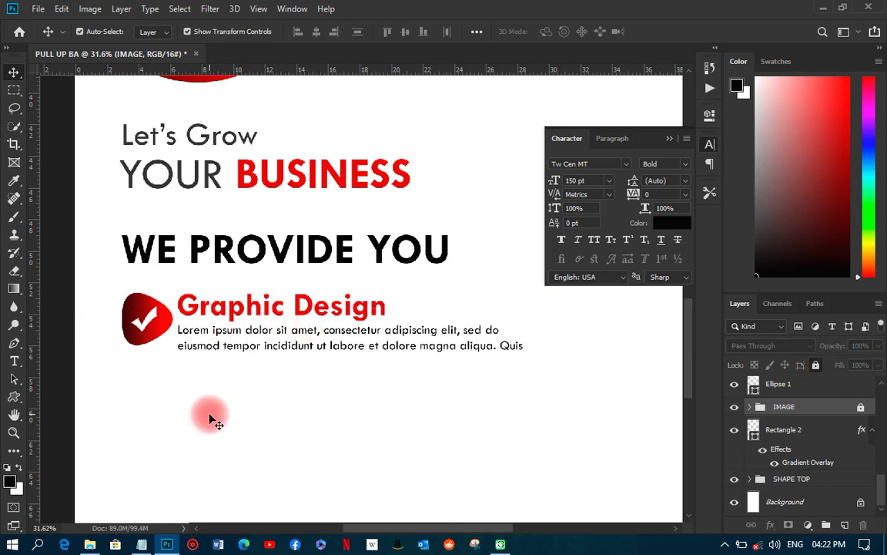
Duplicate the whole Graphic Design entry, badge and paragraph included, twice and stack the copies evenly below the original
left_click_drag(111, 278, 542, 386)
key("ctrl+j")
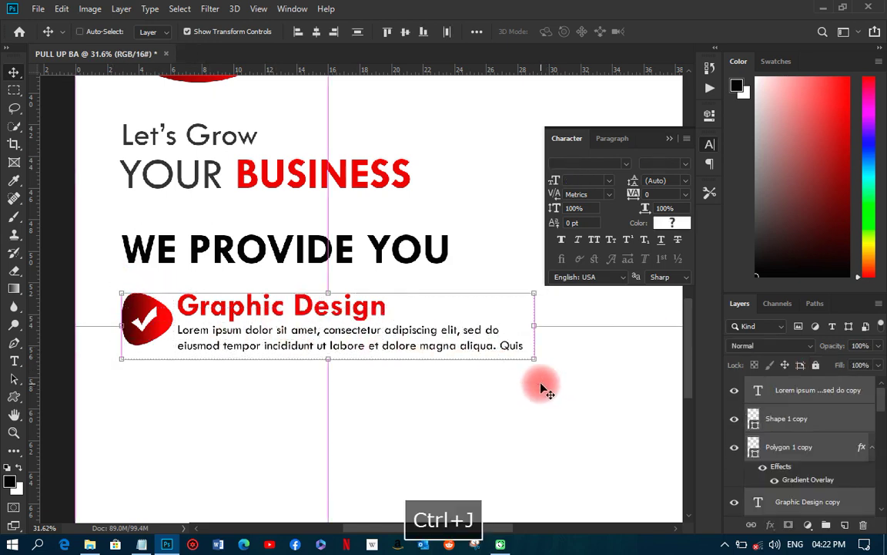
left_click_drag(290, 341, 285, 431)
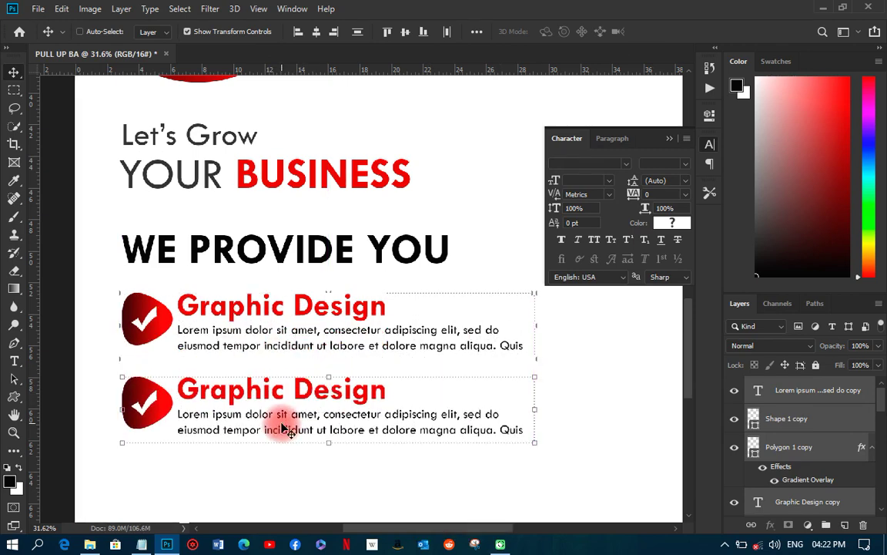
scroll(282, 428, "down", 3)
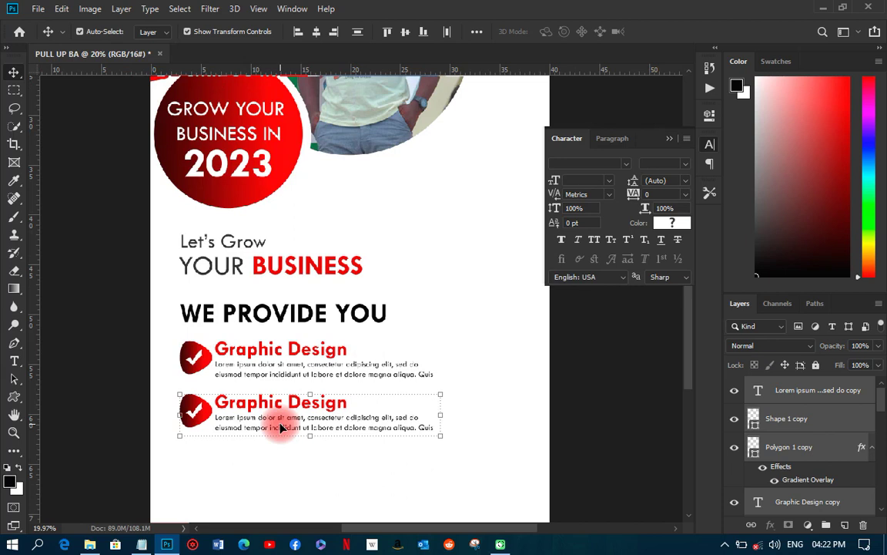
key("ctrl+j")
left_click_drag(285, 430, 289, 476)
scroll(267, 462, "down", 2)
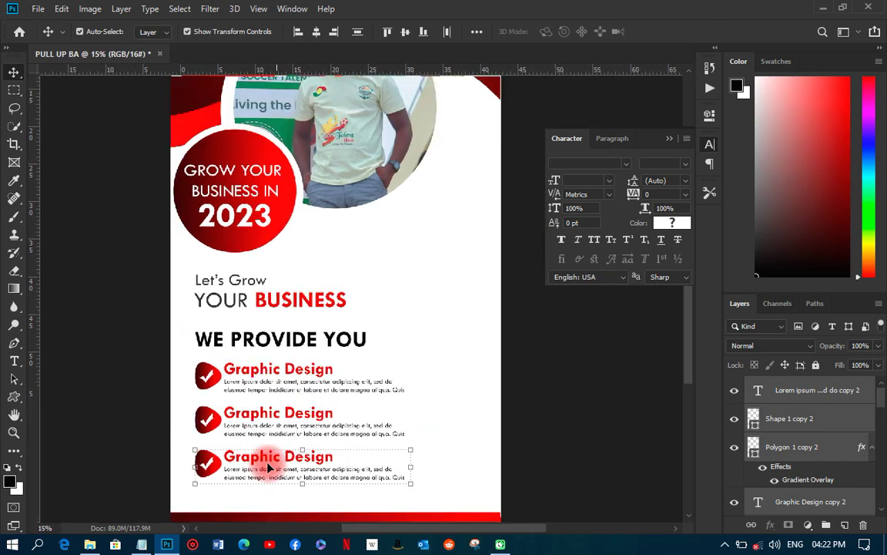
Select the second Graphic Design heading, copy the Web Design text from the pull gk file in Notepad and return to Photoshop
scroll(267, 466, "up", 3)
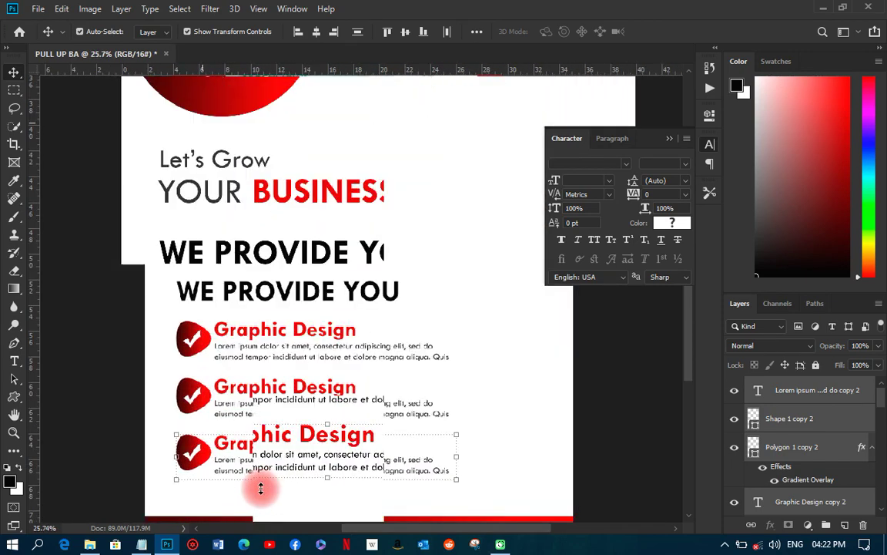
scroll(108, 364, "up", 1)
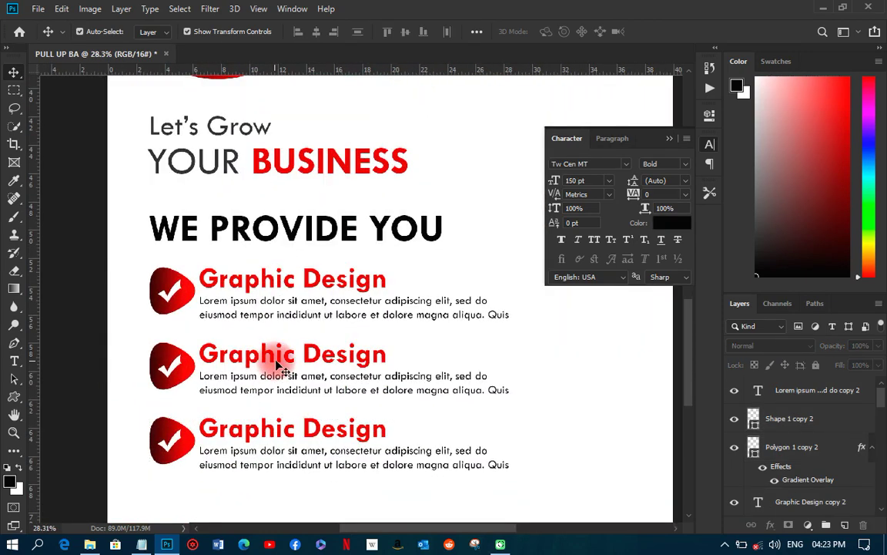
left_click(312, 355)
left_click(141, 545)
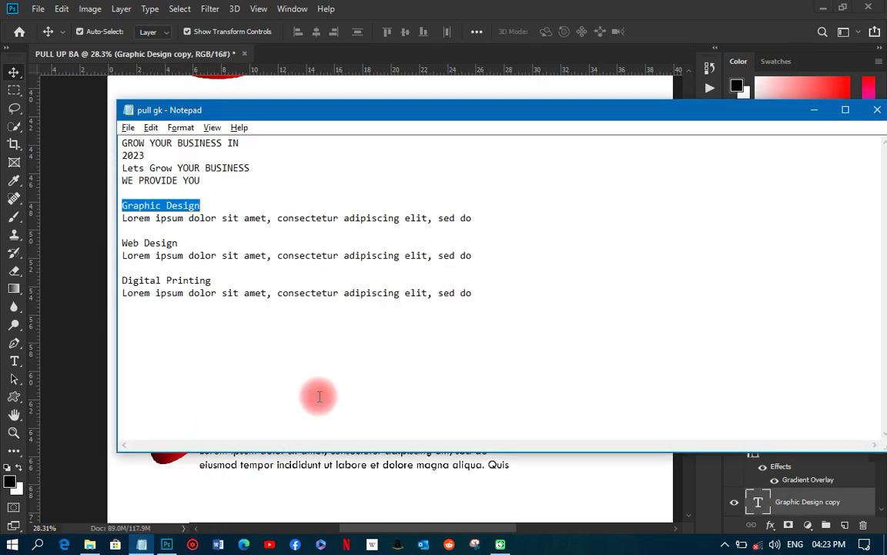
left_click_drag(177, 243, 125, 243)
right_click(159, 242)
left_click(187, 287)
left_click(79, 277)
key("space")
Replace the second Graphic Design heading with the copied Web Design text and align it with its paragraph's left edge
left_click(13, 360)
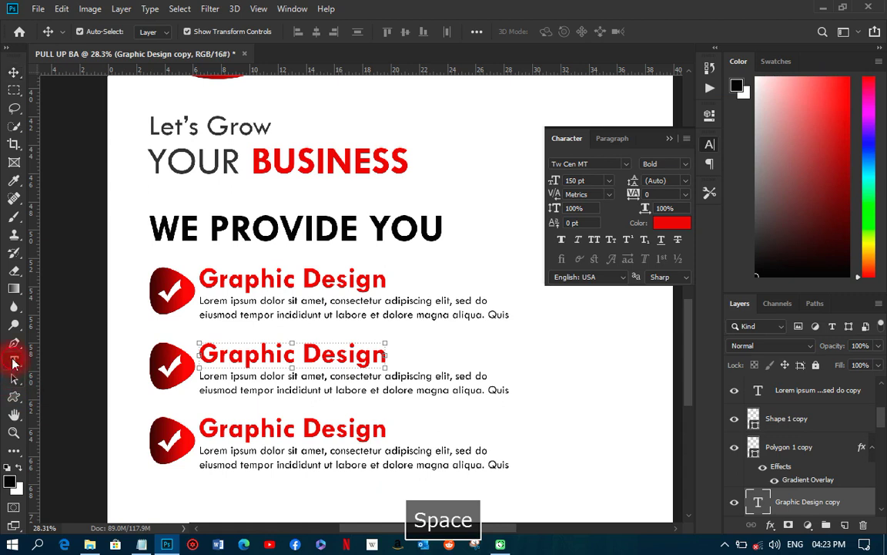
left_click(351, 356)
double_click(351, 355)
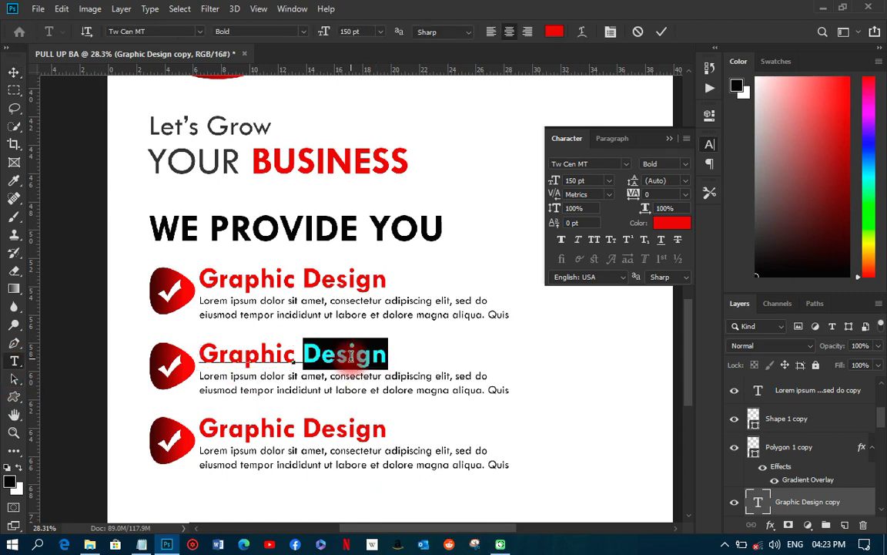
left_click(351, 356)
key("ctrl+v")
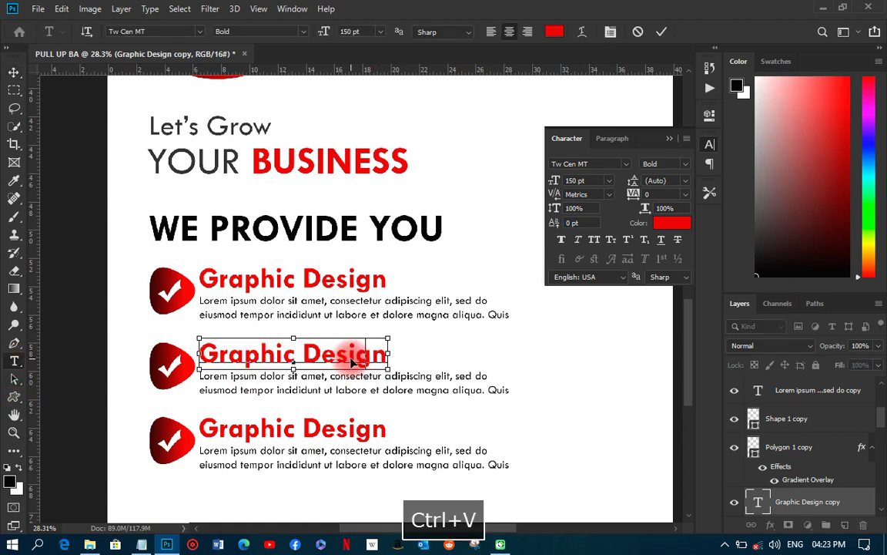
left_click(13, 72)
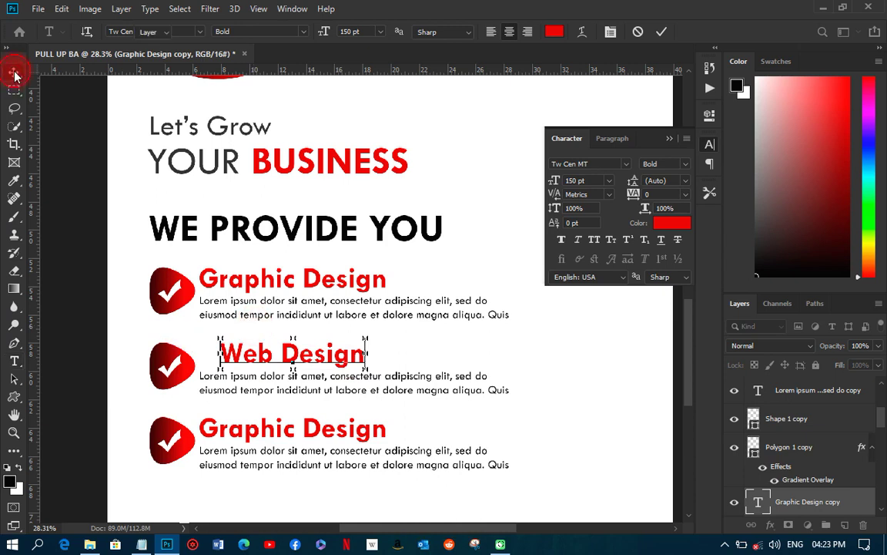
left_click_drag(234, 354, 216, 356)
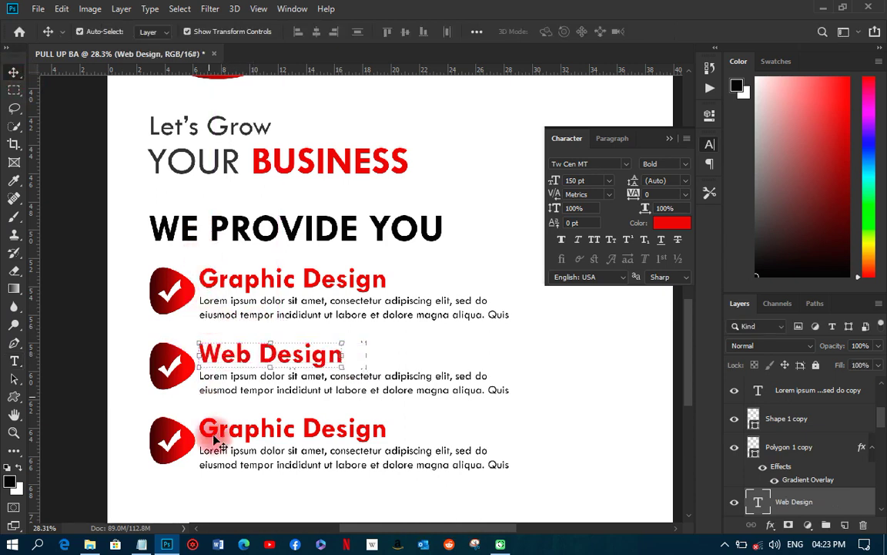
Copy the Digital Printing text from the Notepad file and select the third entry's Graphic Design heading in Photoshop
left_click(142, 544)
left_click_drag(223, 282, 115, 281)
right_click(156, 284)
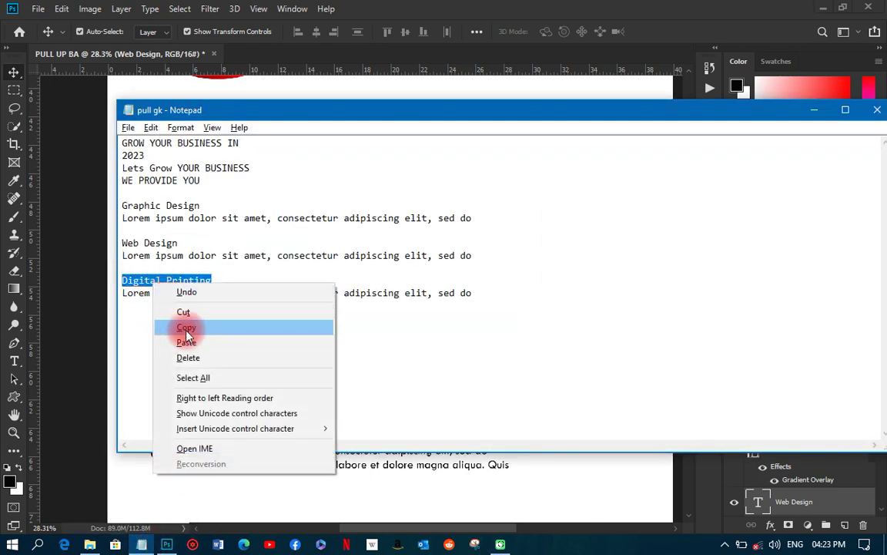
left_click(186, 327)
left_click(77, 273)
key("space")
left_click(323, 435)
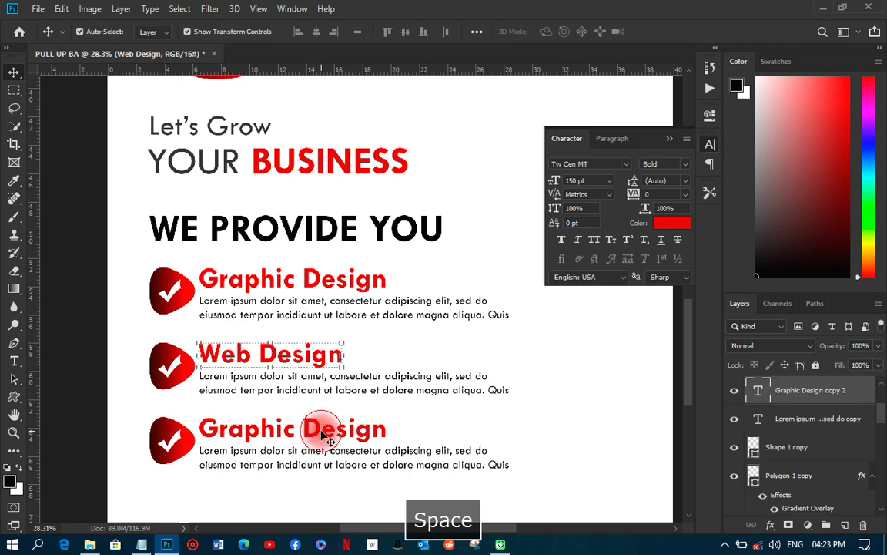
Replace the third entry's Graphic Design heading with the copied Digital Printing text and commit the edit
double_click(759, 390)
left_click(365, 438)
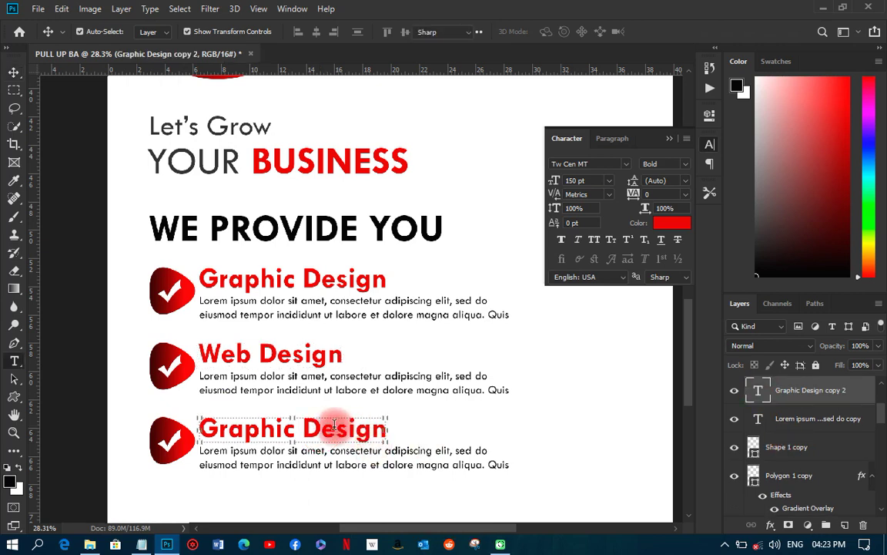
double_click(335, 424)
right_click(335, 424)
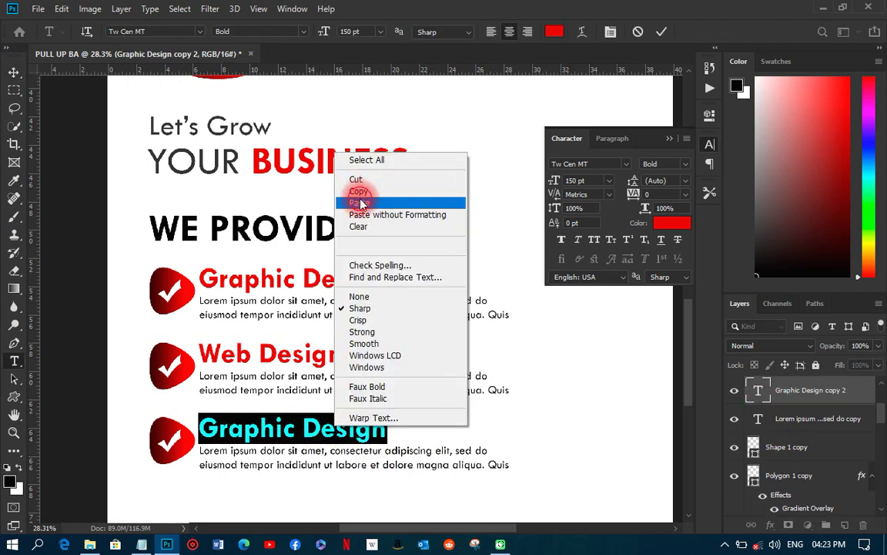
left_click(360, 196)
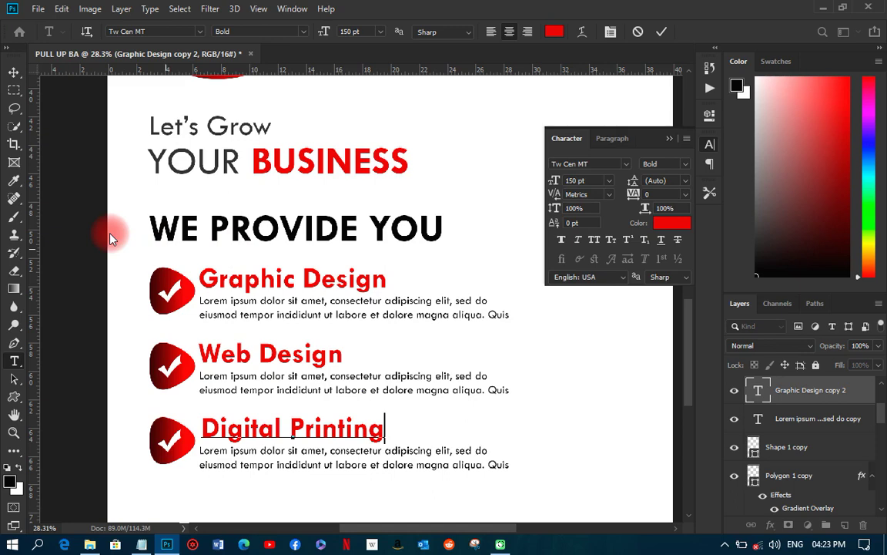
key("ctrl+Return")
key("v")
scroll(215, 385, "down", 5)
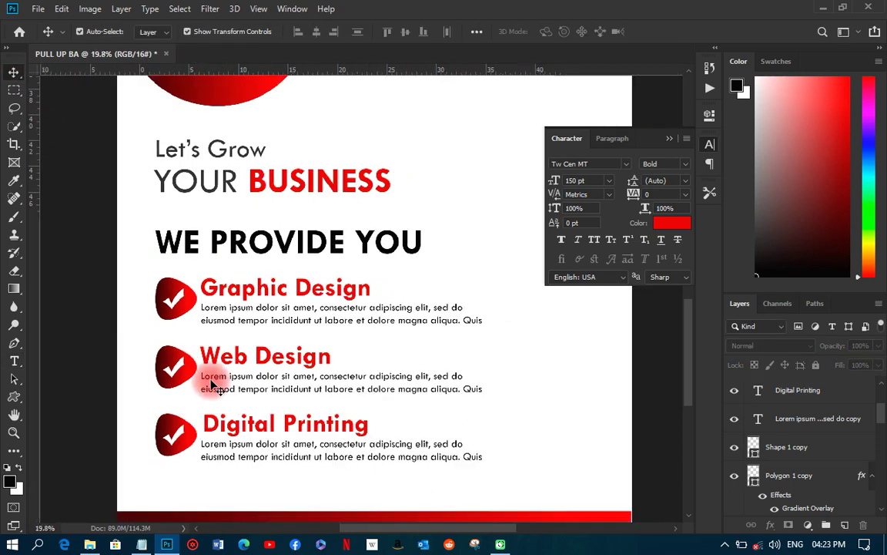
scroll(228, 450, "down", 1)
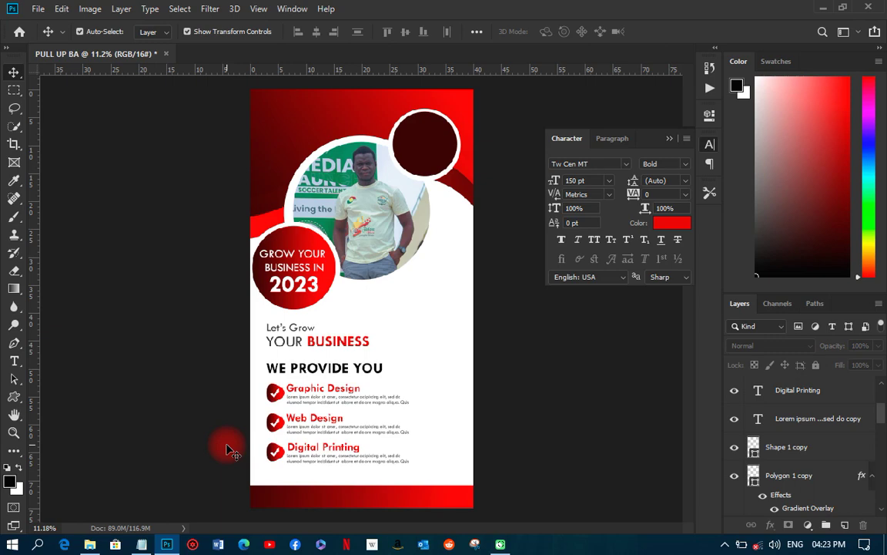
Save the banner as the Photoshop file PULL UP BA in the PULL UP DESIGN folder and check the pull gk text in Notepad
key("ctrl+s")
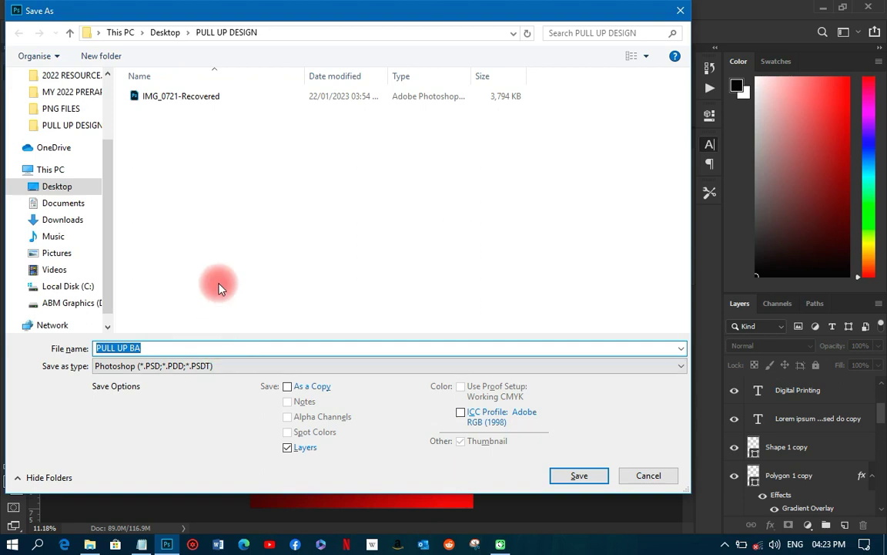
left_click(578, 475)
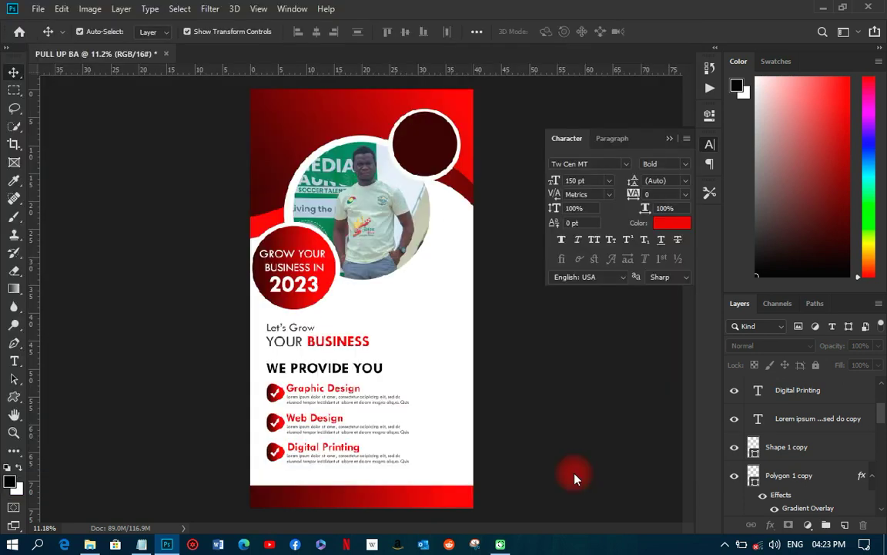
left_click(143, 544)
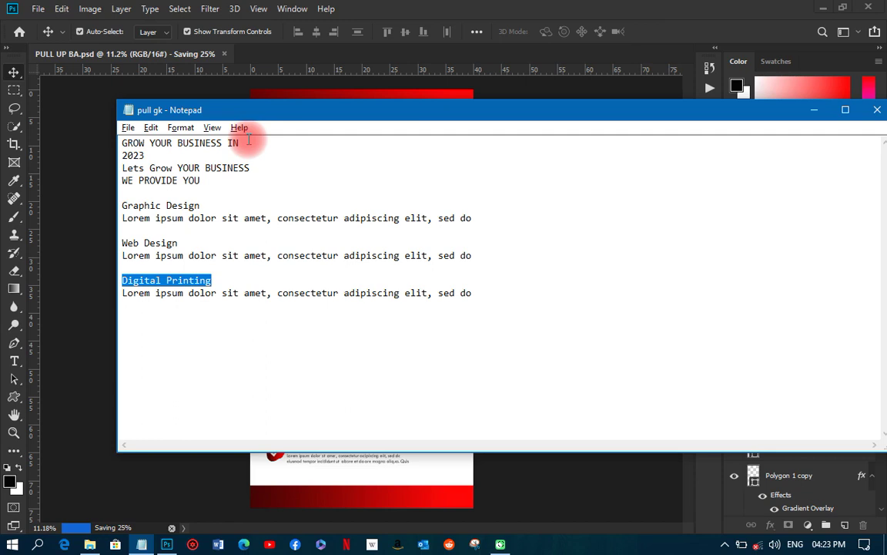
key("alt+Tab")
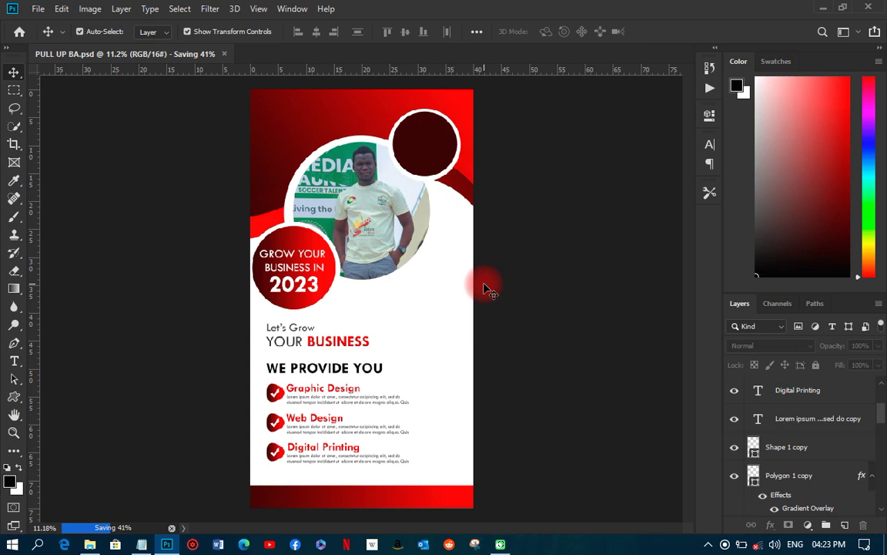
Add the text LOGO near the dark circle at the banner's upper edge and move it to the circle's centre
scroll(436, 103, "up", 3)
key("t")
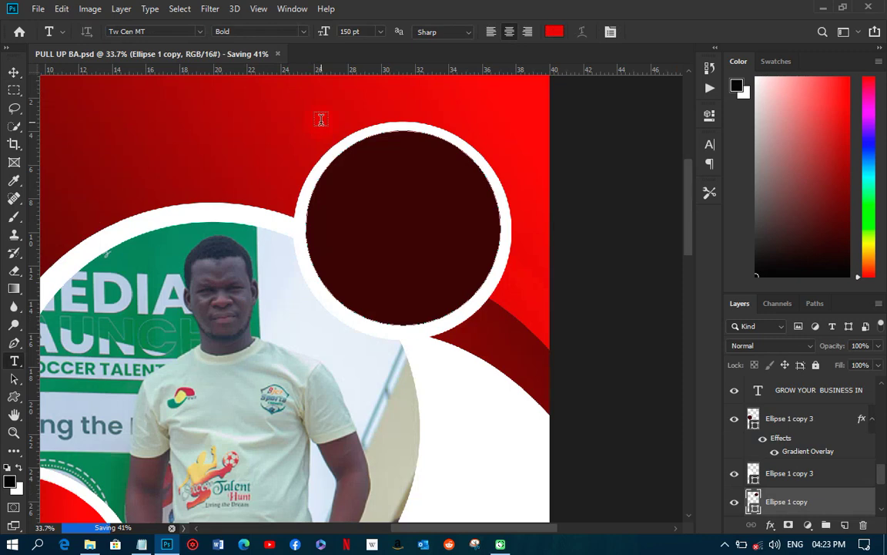
left_click(321, 119)
type("LOGO")
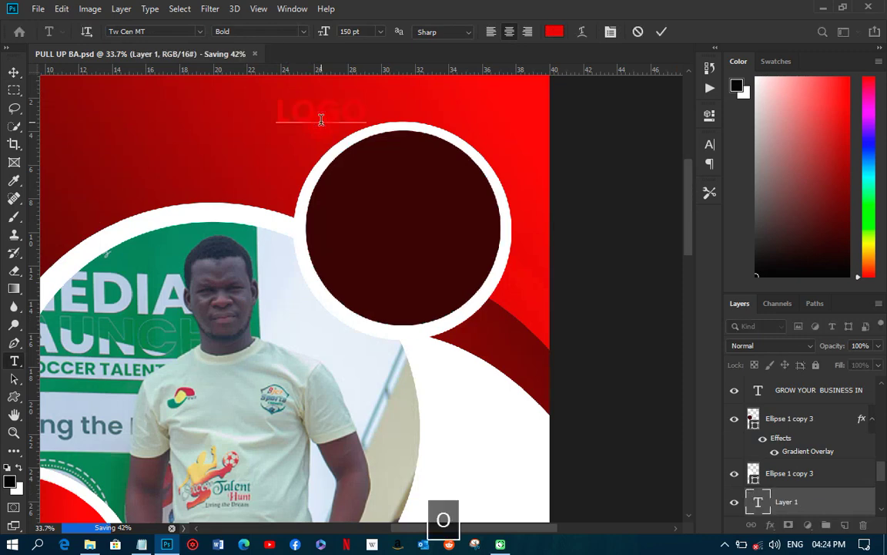
key("ctrl+Return")
key("v")
left_click_drag(321, 119, 416, 235)
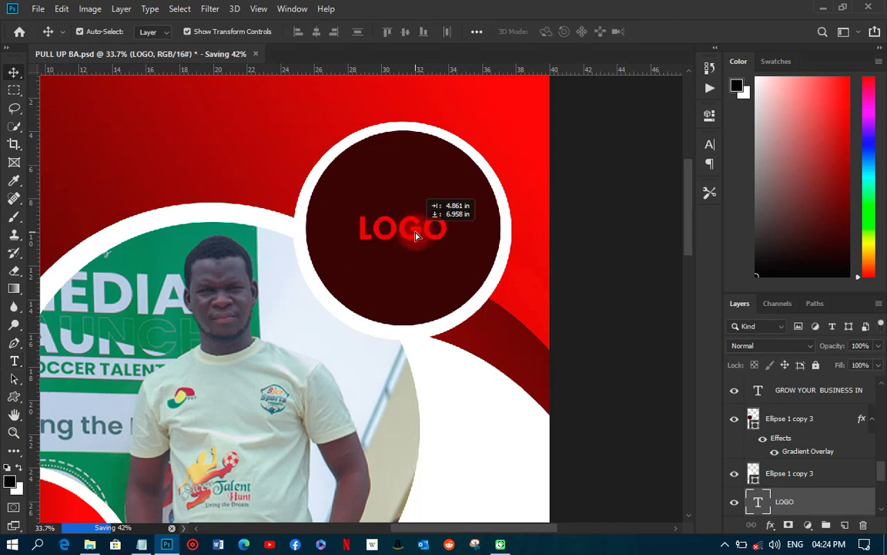
Change the LOGO text's colour to white, sampled from the ring around the dark circle
left_click(710, 144)
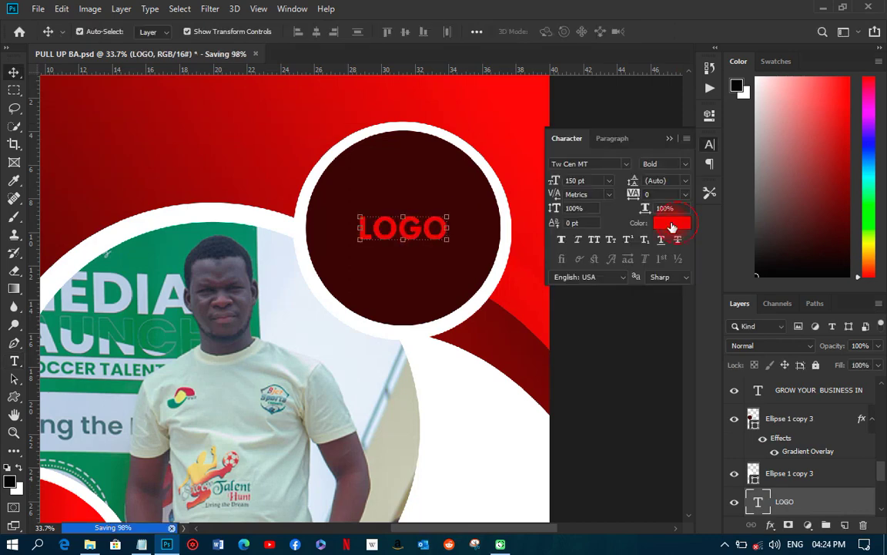
left_click(673, 224)
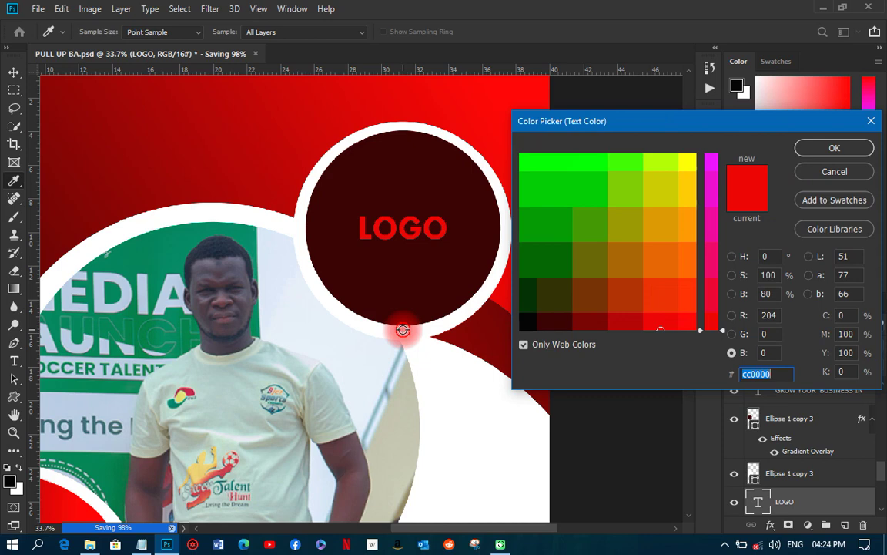
left_click(403, 330)
key("Return")
scroll(399, 213, "down", 5)
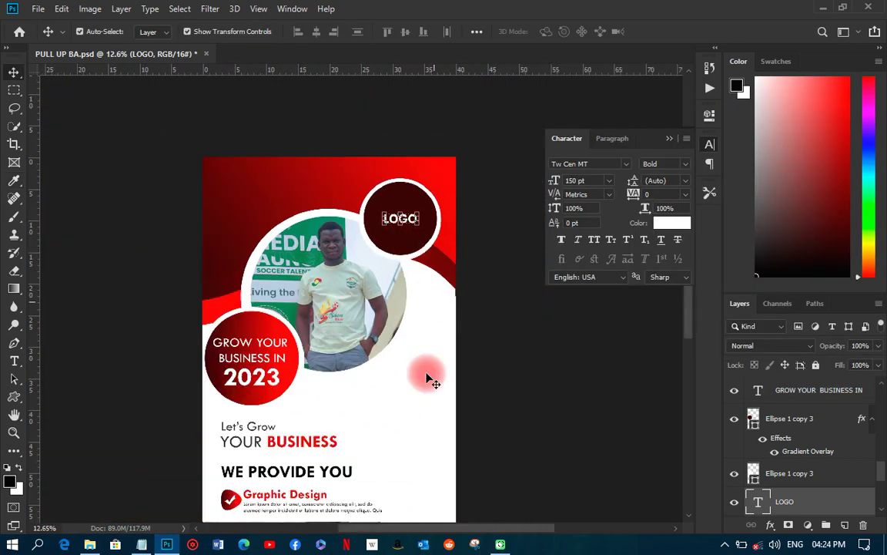
scroll(431, 380, "down", 1)
scroll(770, 439, "down", 1)
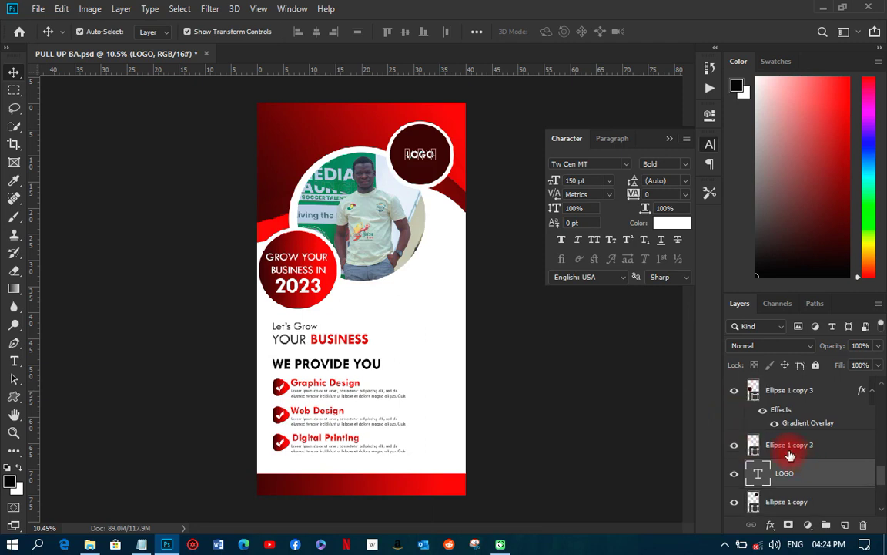
Select the dark logo circle and its white ring and scale both down to about 80.5% around the LOGO text
left_click(791, 454, "shift")
left_click(785, 473)
scroll(786, 472, "down", 2)
left_click(785, 445)
left_click(780, 475, "shift")
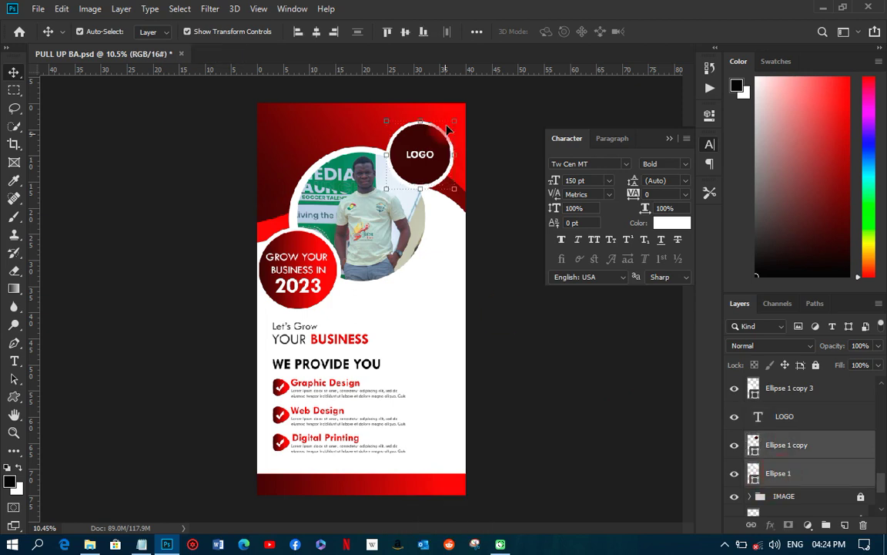
left_click_drag(454, 121, 447, 128)
left_click(667, 32)
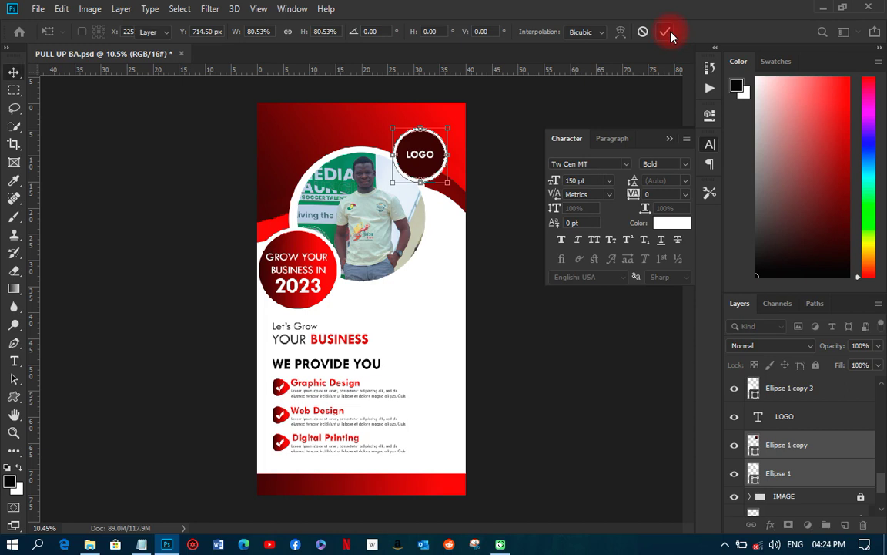
Move the LOGO text with both its circles about 1.1 in left and 3.6 in down onto the photo's edge, and save the banner
left_click(784, 416, "shift")
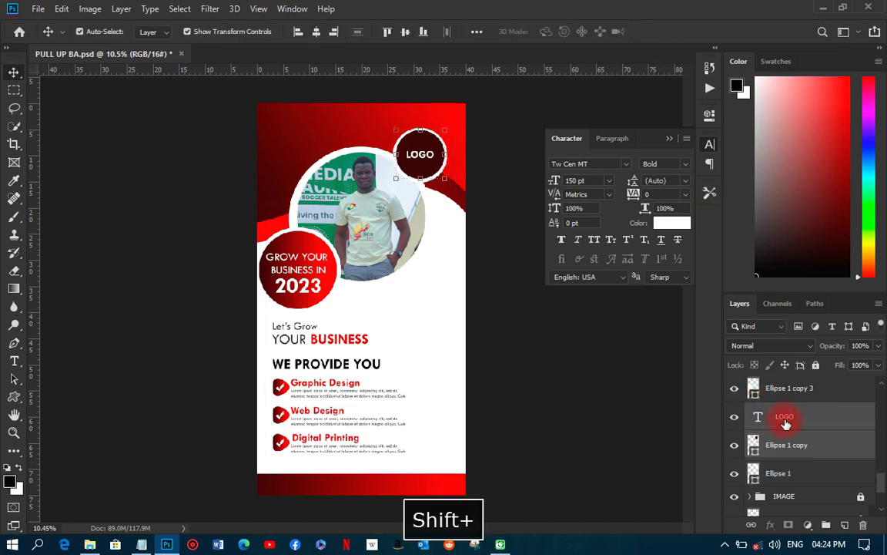
left_click(783, 474, "shift")
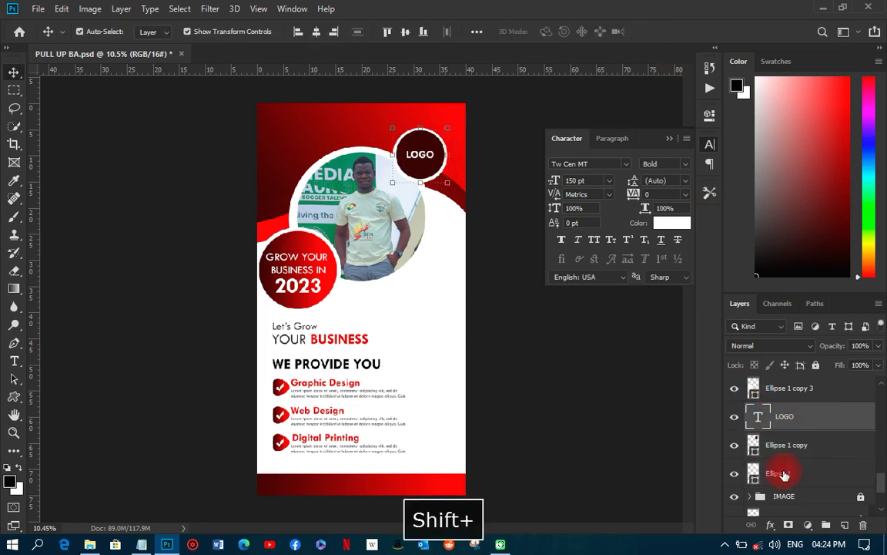
left_click_drag(420, 154, 422, 174)
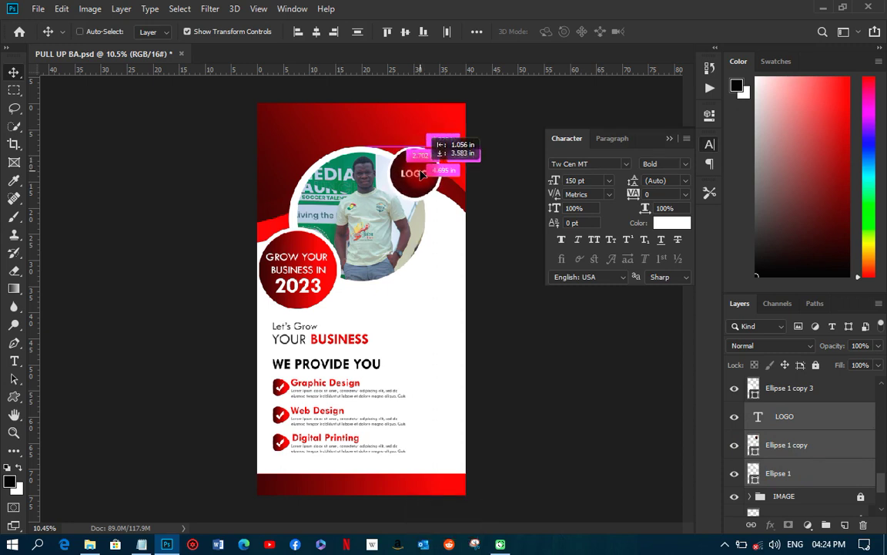
left_click_drag(422, 174, 422, 173)
key("ctrl+s")
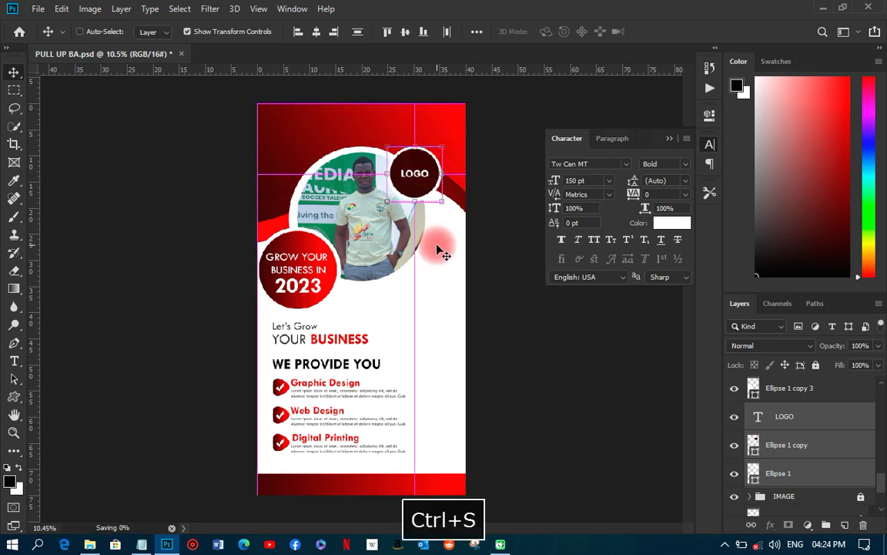
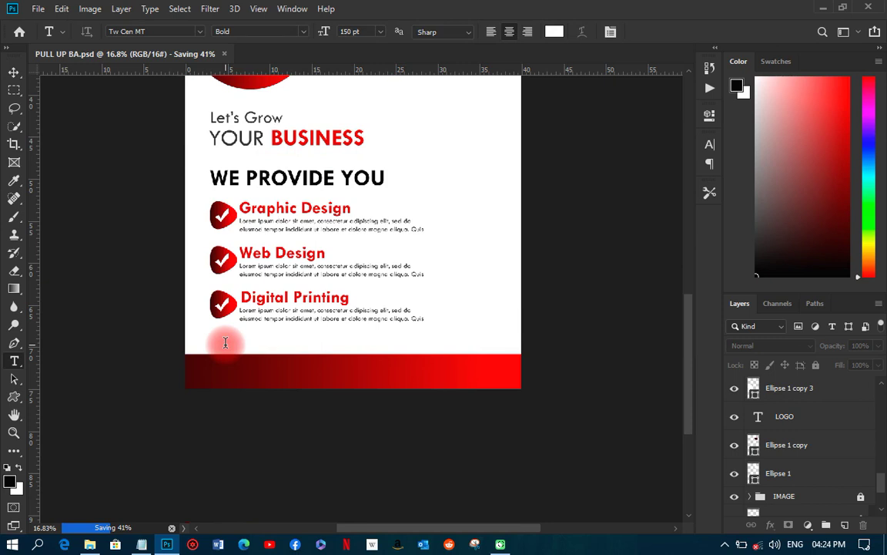
Add the contact phone number below the Digital Printing entry in black Tw Cen MT Regular and shift it right towards the banner's middle
left_click(225, 342)
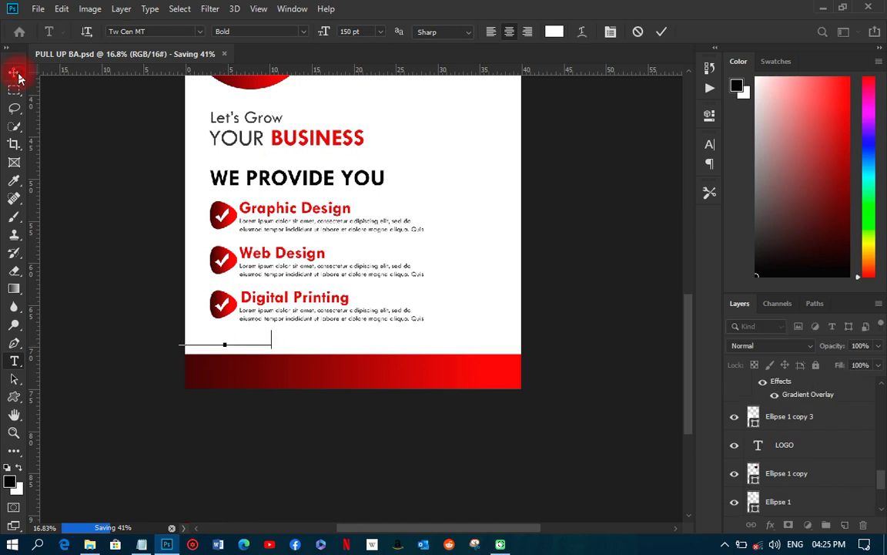
left_click(14, 73)
left_click(710, 144)
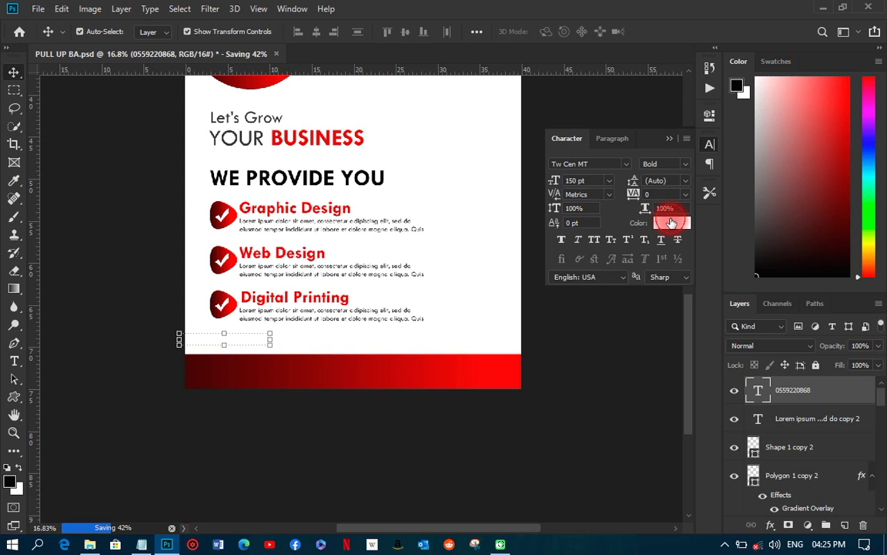
left_click(671, 223)
left_click_drag(277, 340, 356, 345)
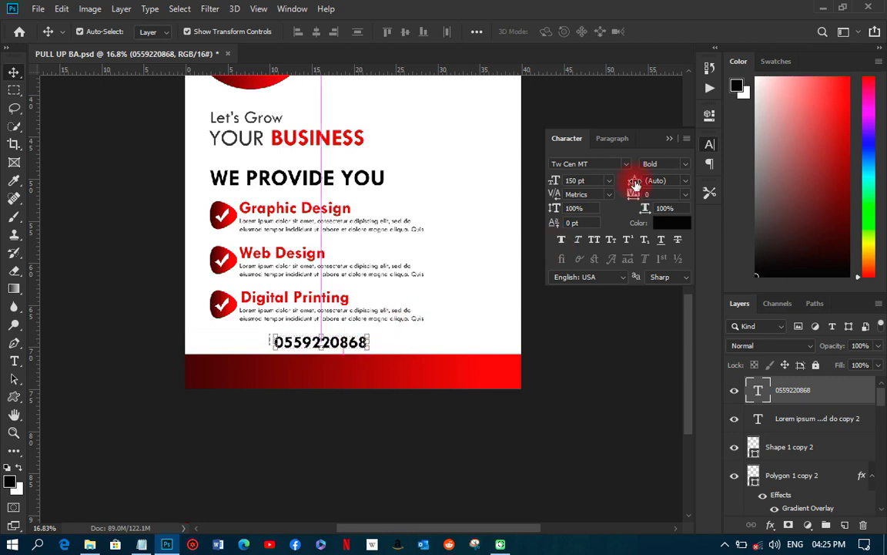
left_click(684, 170)
left_click(663, 175)
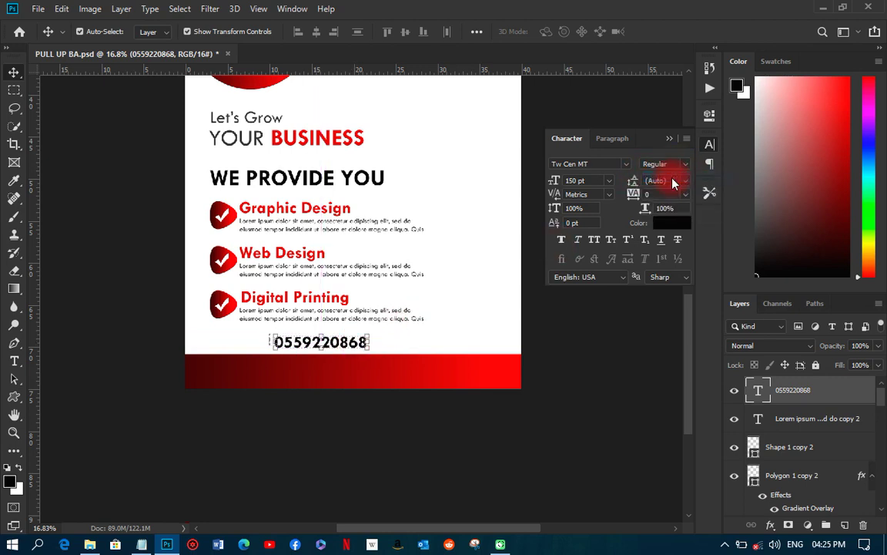
Replace the phone number's leading zero with the international country code and split the digits into groups of three with spaces
left_click(14, 361)
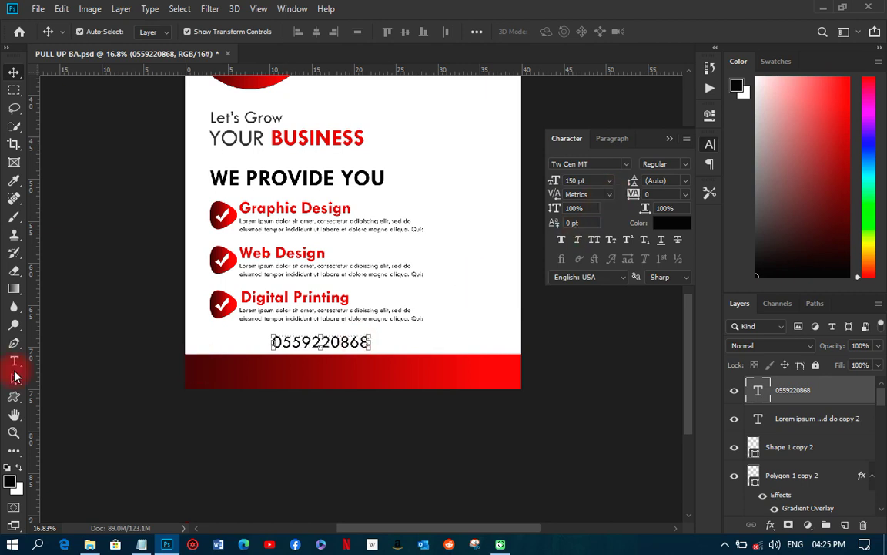
left_click(284, 343)
left_click_drag(282, 344, 262, 346)
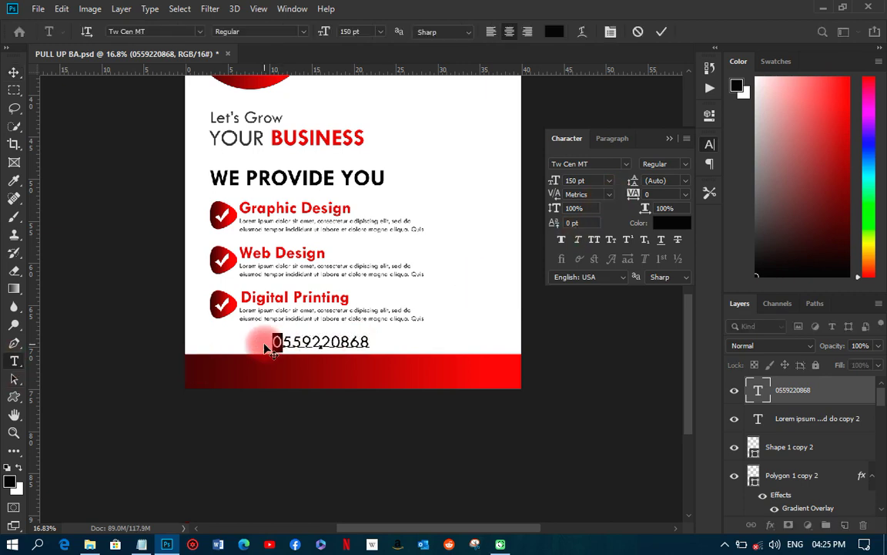
type(")_+")
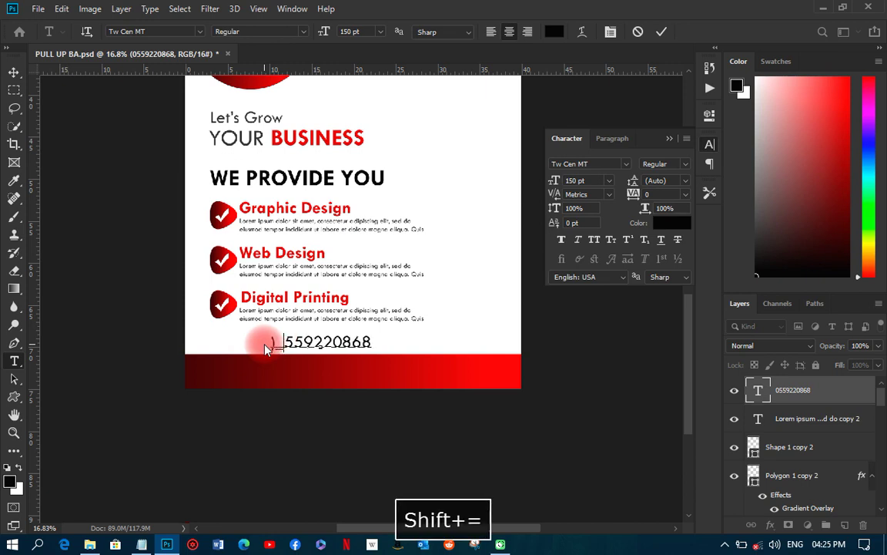
key("Left")
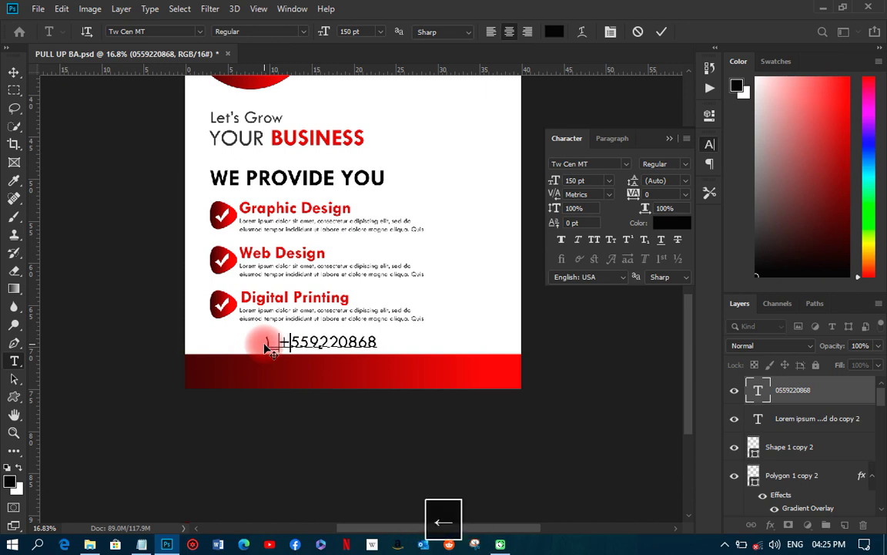
key("BackSpace")
key("BackSpace")
key("Right")
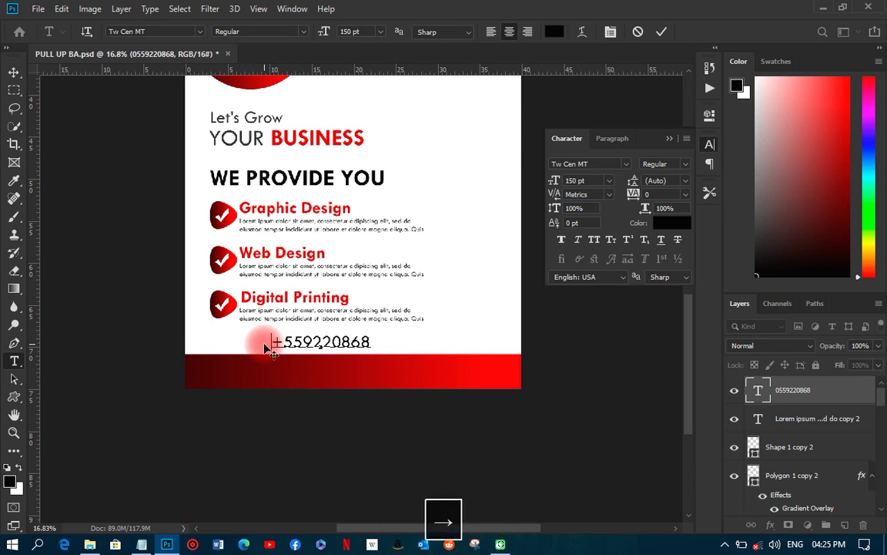
type("233")
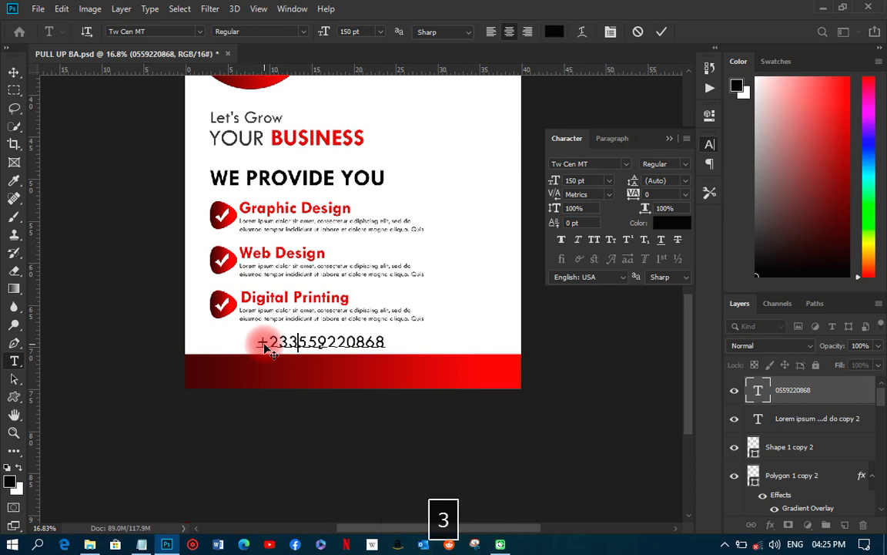
left_click(333, 341)
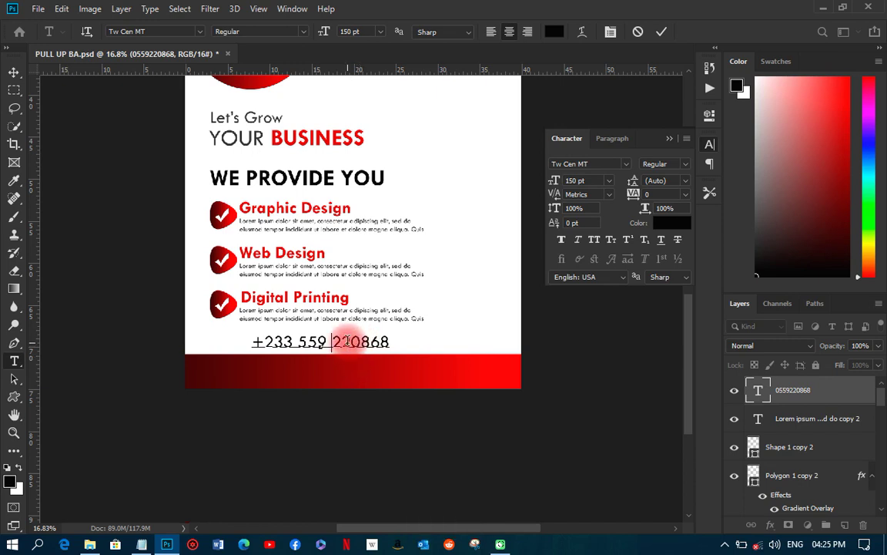
left_click(359, 341)
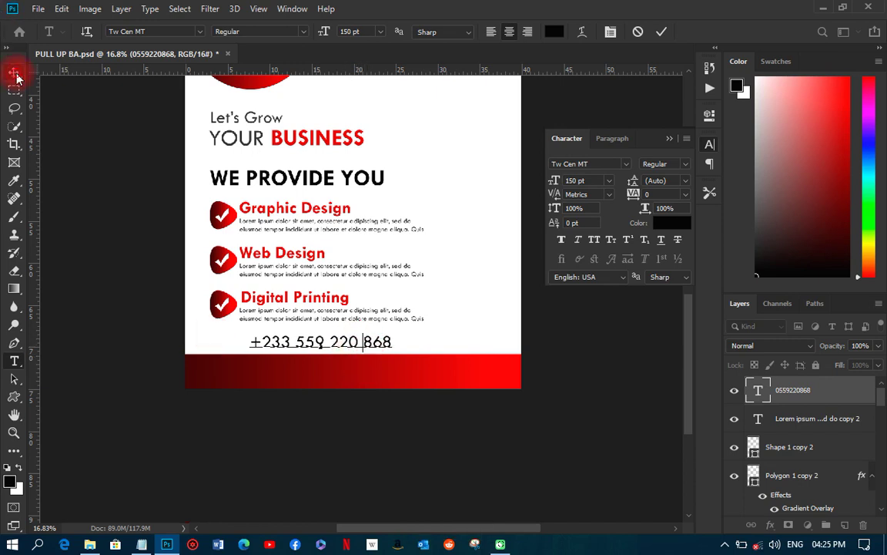
Shift the contact phone number farther right below the Digital Printing entry and put the text "Let's Talk: " in front of it
key("ctrl+Return")
left_click_drag(382, 342, 411, 346)
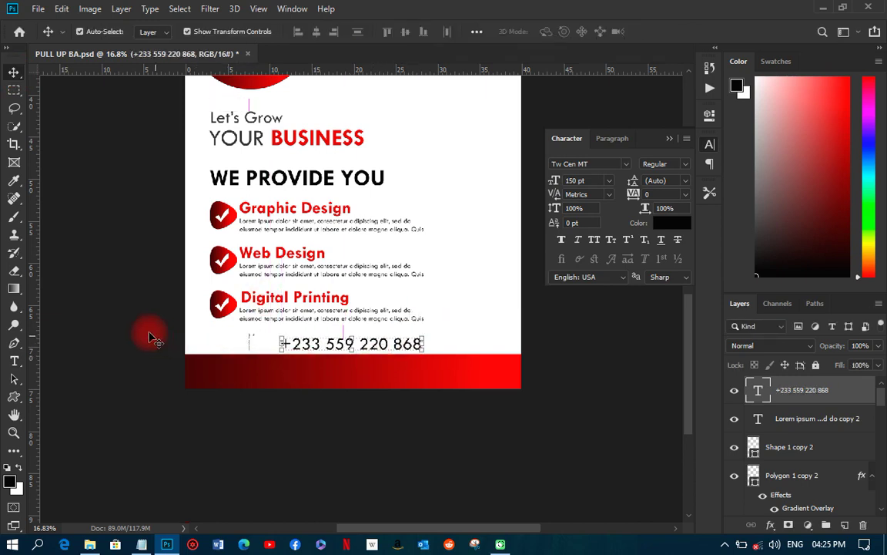
left_click(14, 360)
left_click(282, 343)
key("Caps_Lock")
type("L")
key("Caps_Lock")
type("e")
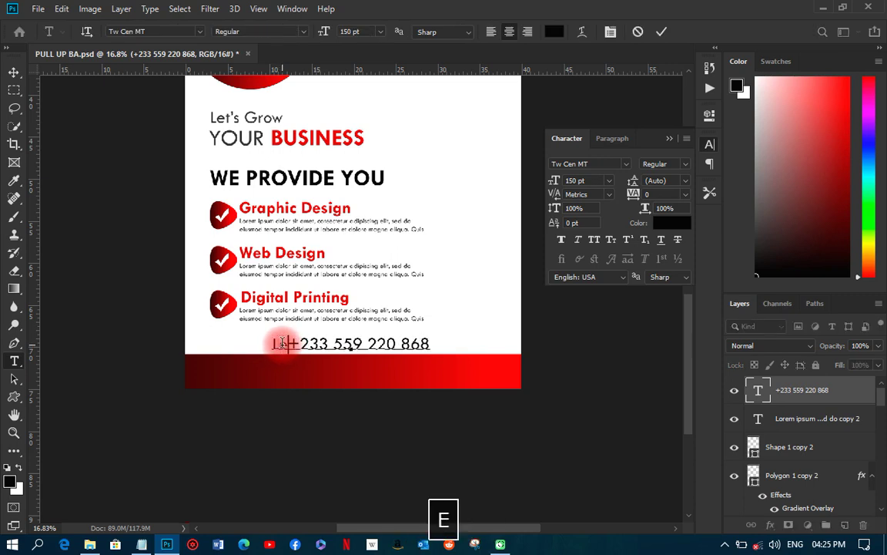
type("t;")
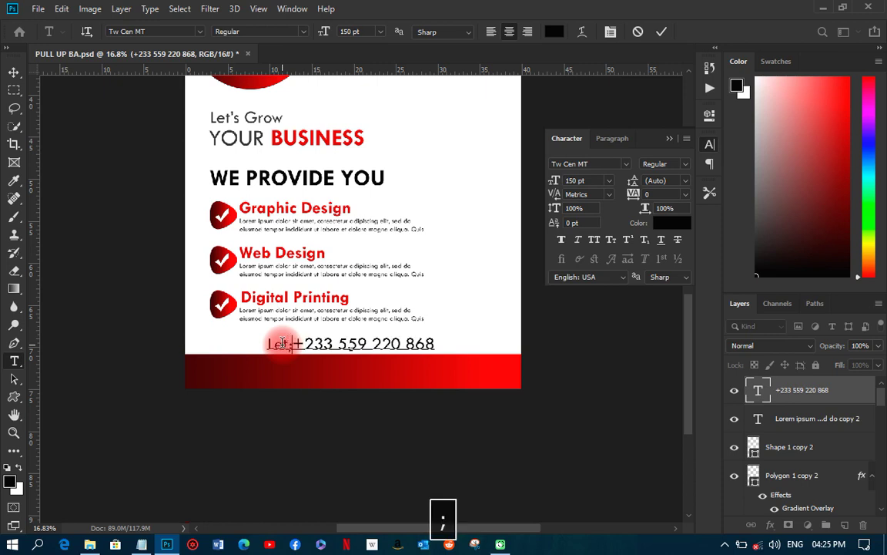
key("BackSpace")
type("'s ")
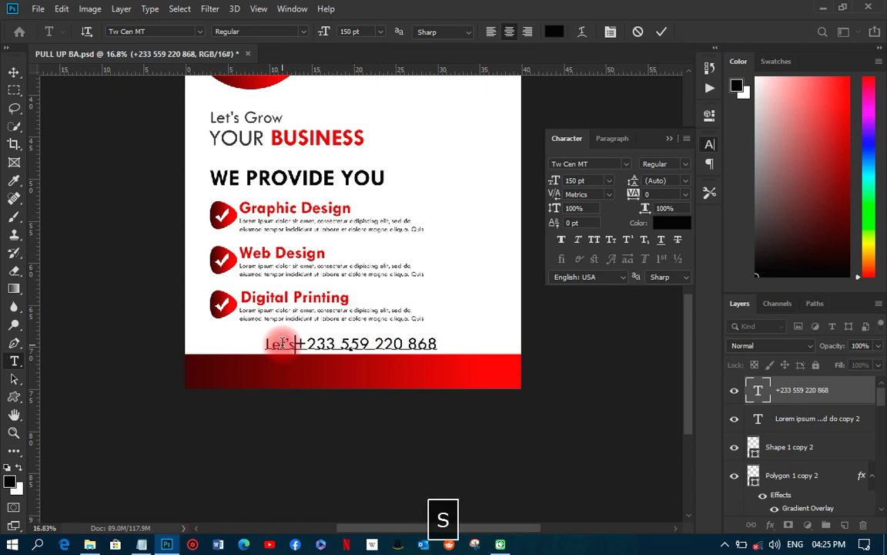
type("Talk")
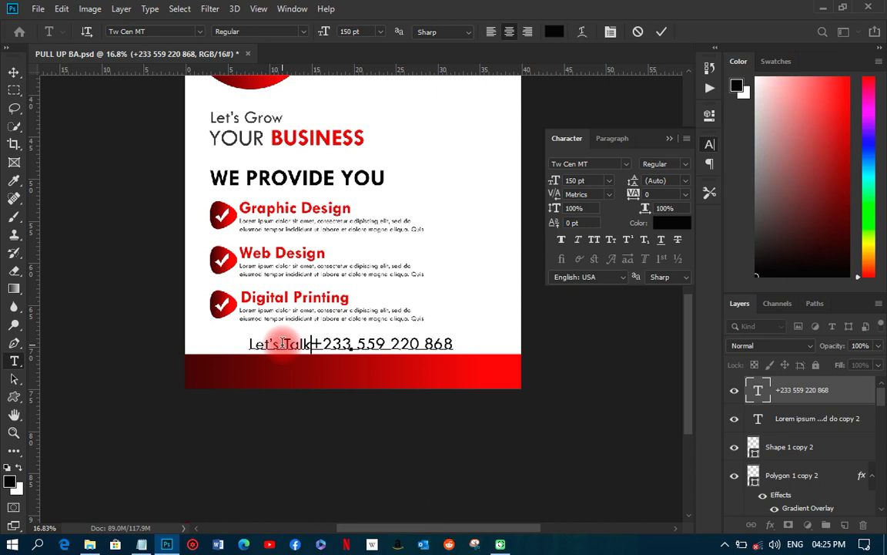
type(":")
left_click(14, 71)
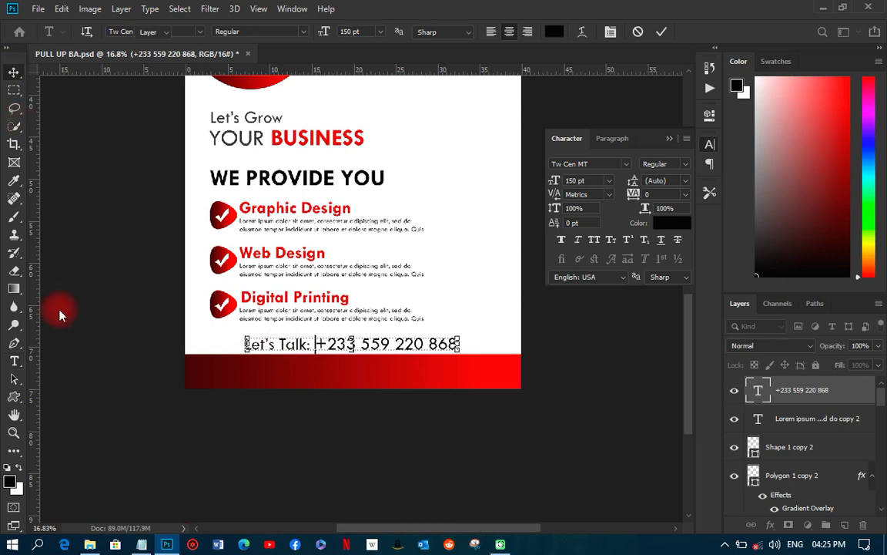
Fit the whole banner in view, close the character settings and save the banner
key("ctrl+0")
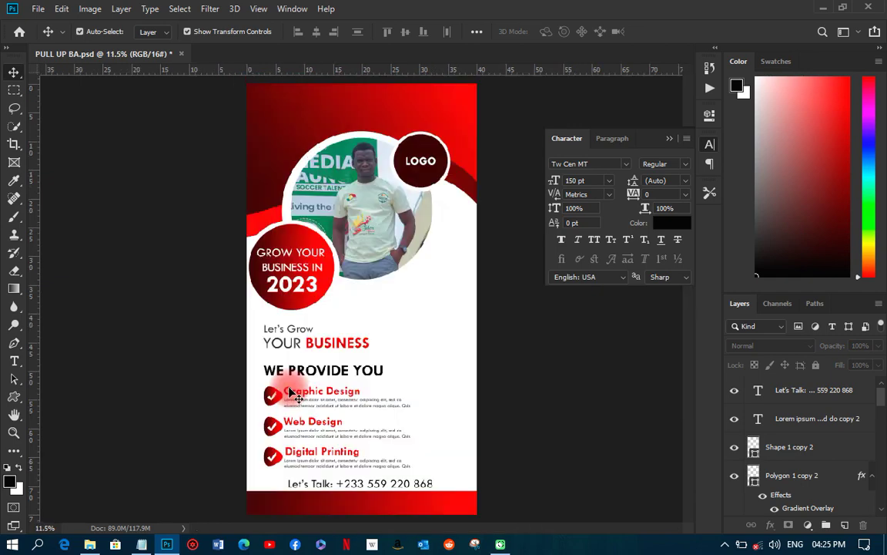
left_click(709, 144)
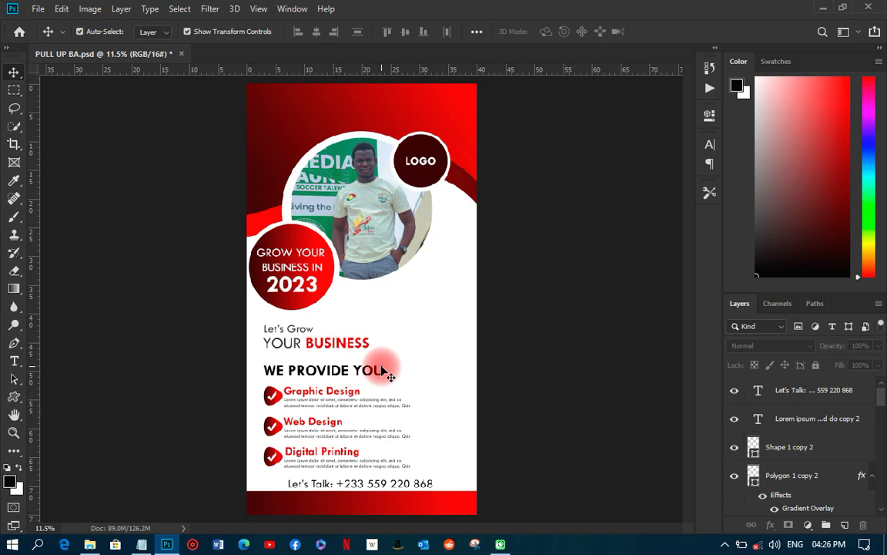
key("ctrl+s")
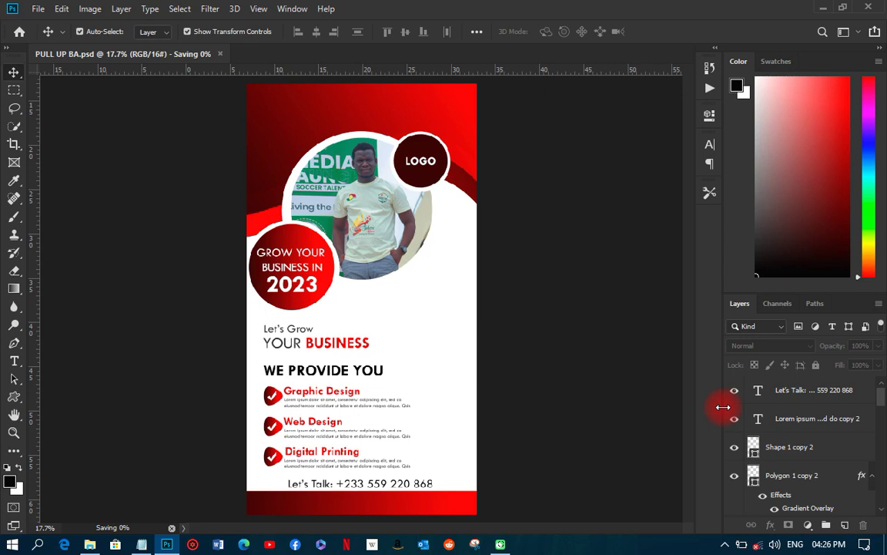
Duplicate the white circle behind the photo, the lowest ellipse layer in the IMAGE group
left_click(792, 475)
scroll(799, 504, "down", 1)
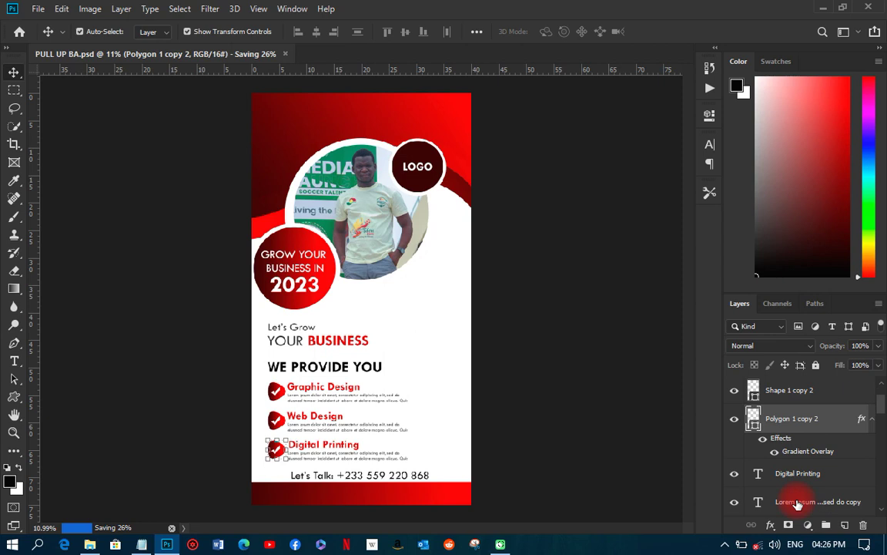
scroll(370, 135, "up", 2)
left_click(329, 154)
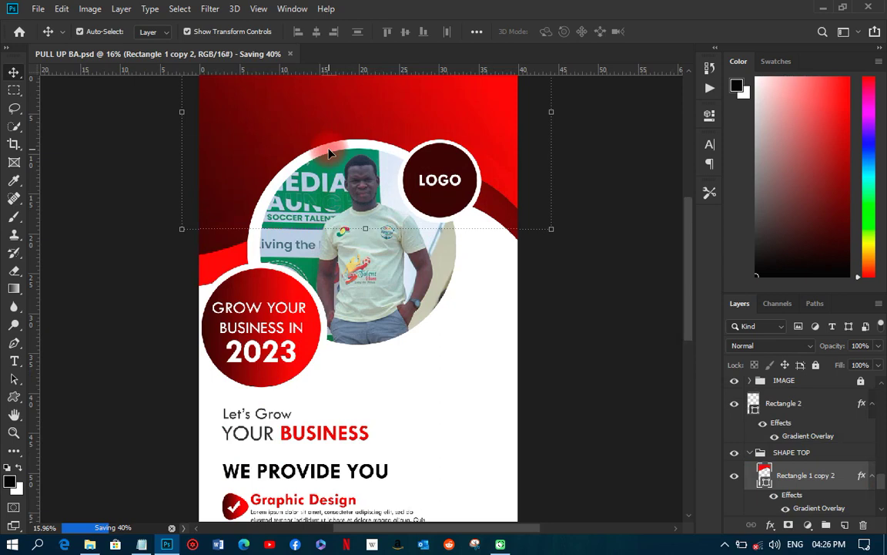
left_click(329, 154)
left_click(794, 458)
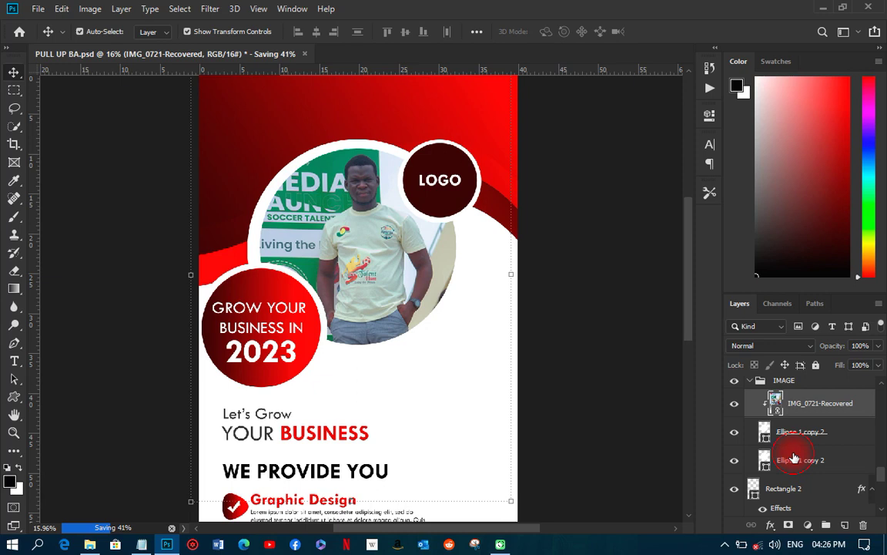
key("ctrl+j")
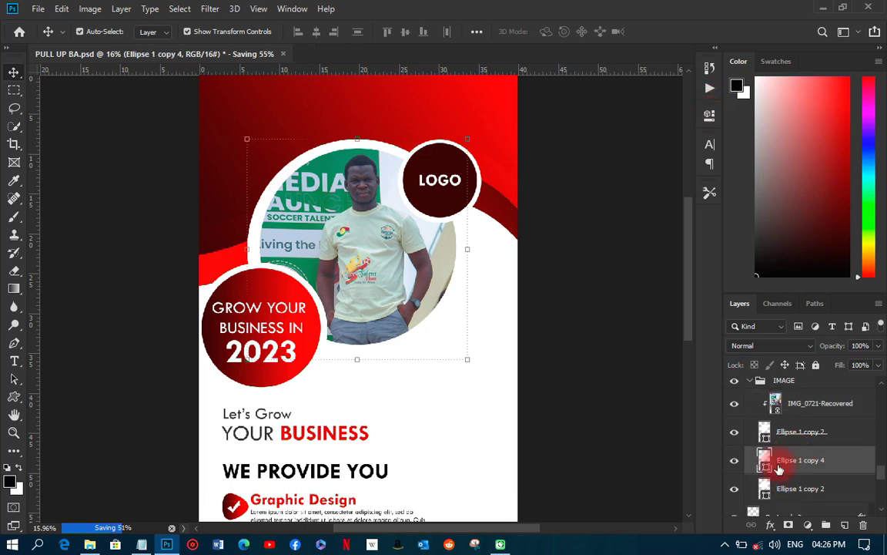
Remove the fill of the lower white circle behind the photo and give it a 10 px red stroke
left_click(787, 484)
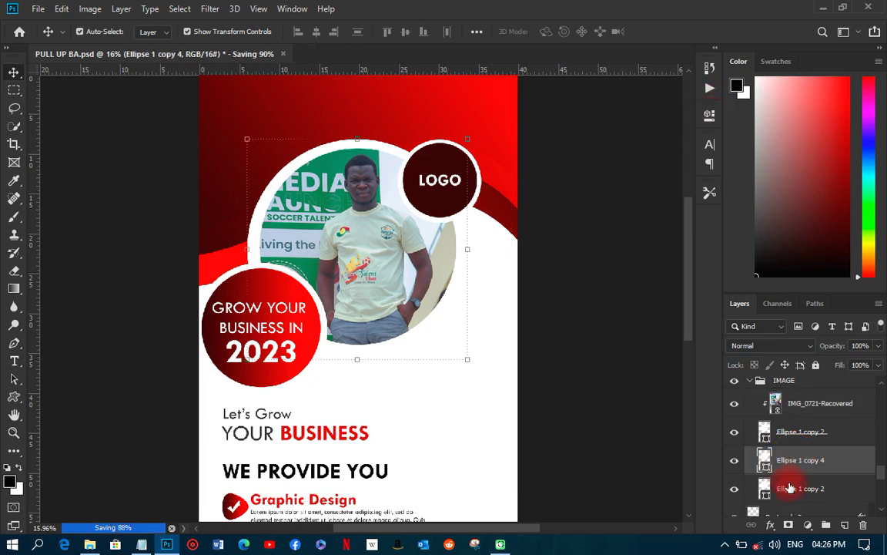
left_click(710, 118)
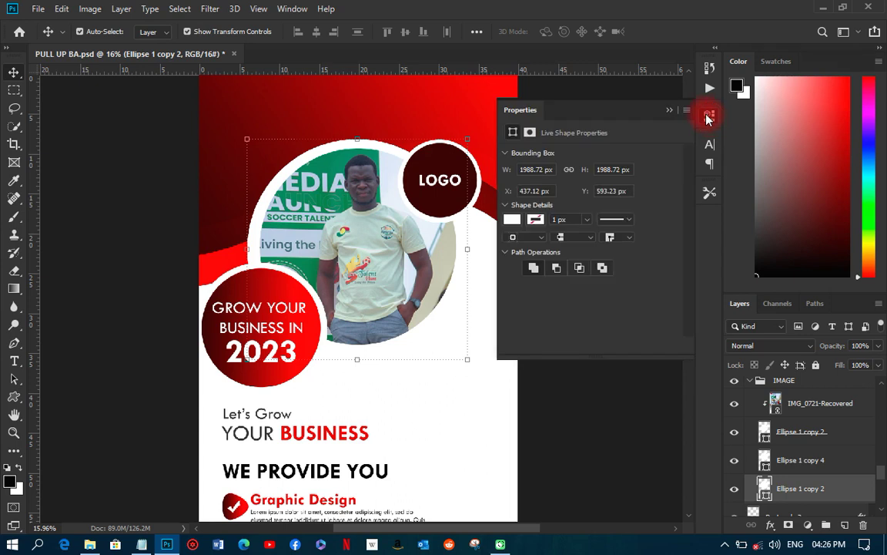
left_click(512, 220)
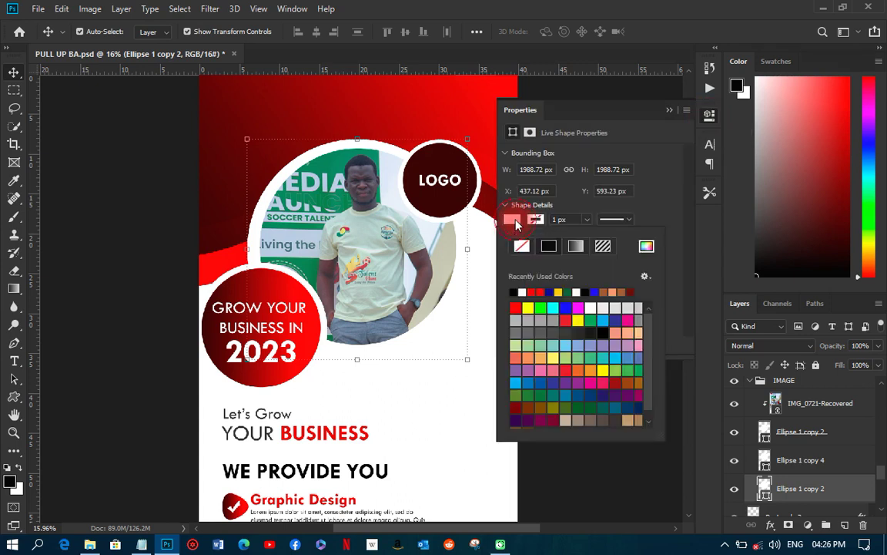
left_click(520, 247)
left_click(536, 219)
left_click(538, 291)
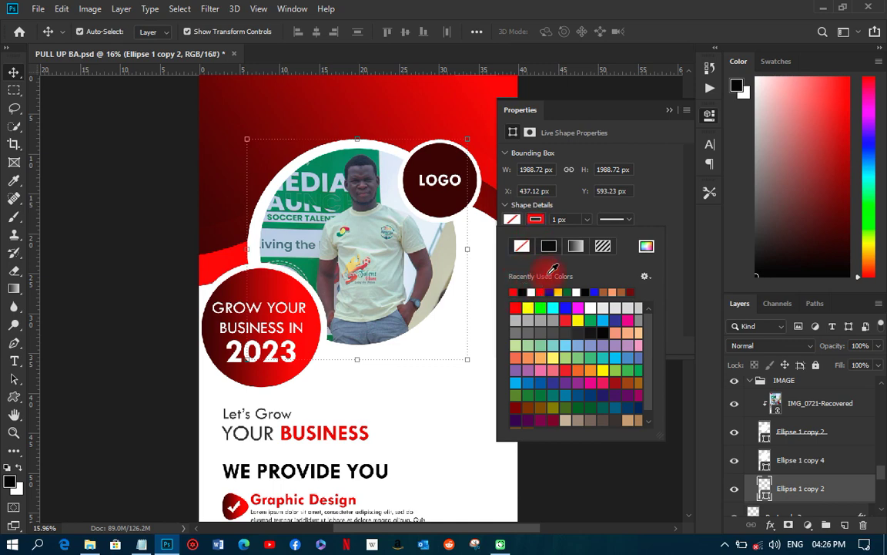
left_click(568, 219)
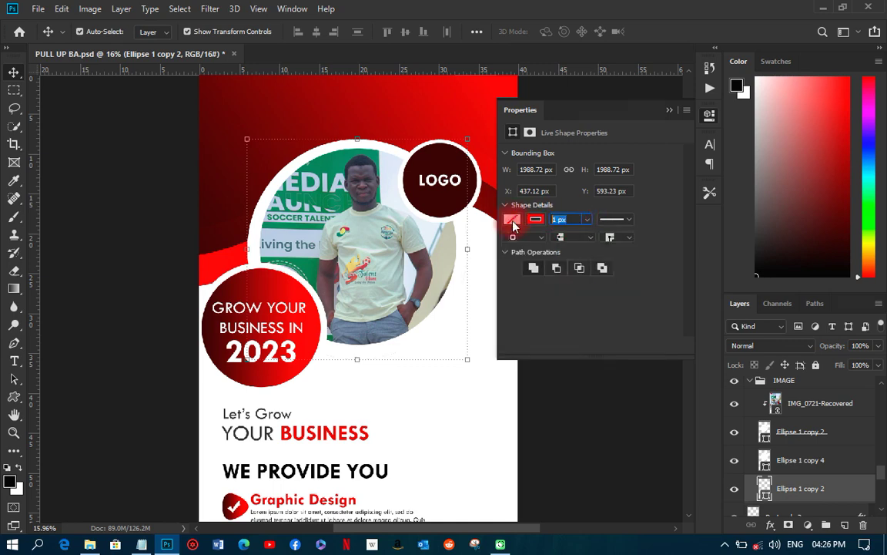
type("10")
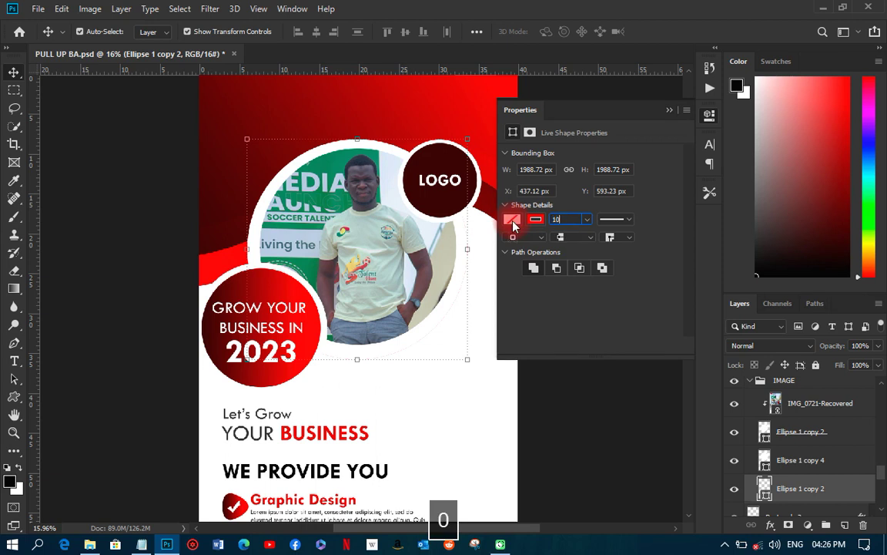
key("Return")
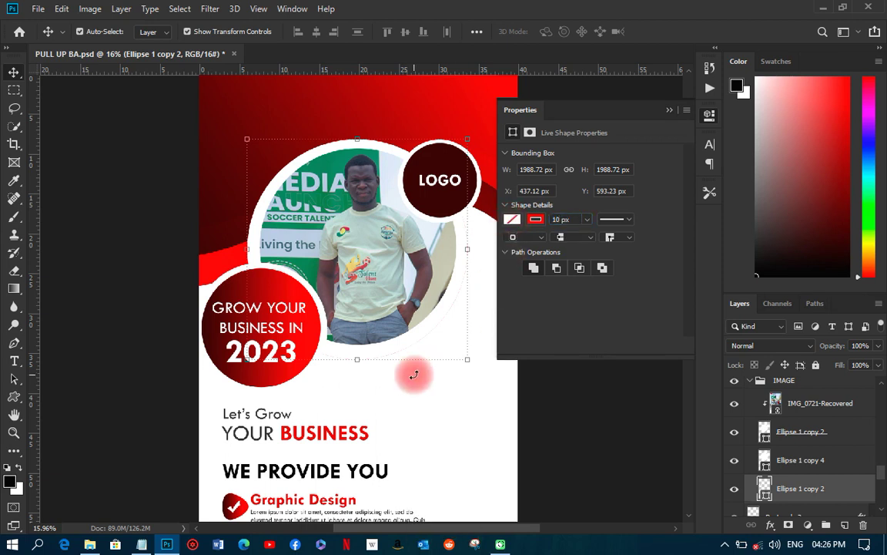
Enlarge the red ring around the photo to about 2139 px square and set its stroke width to 20 px
left_click_drag(466, 360, 478, 366)
key("Return")
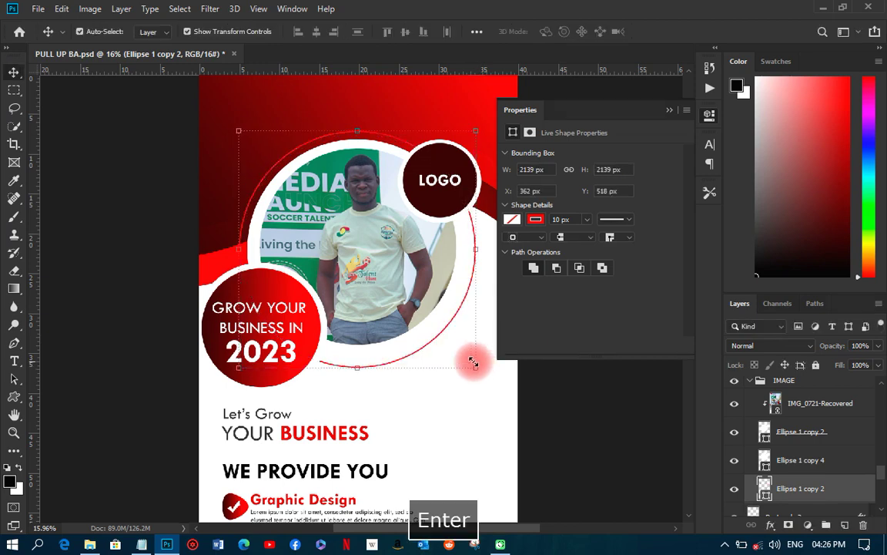
left_click(575, 219)
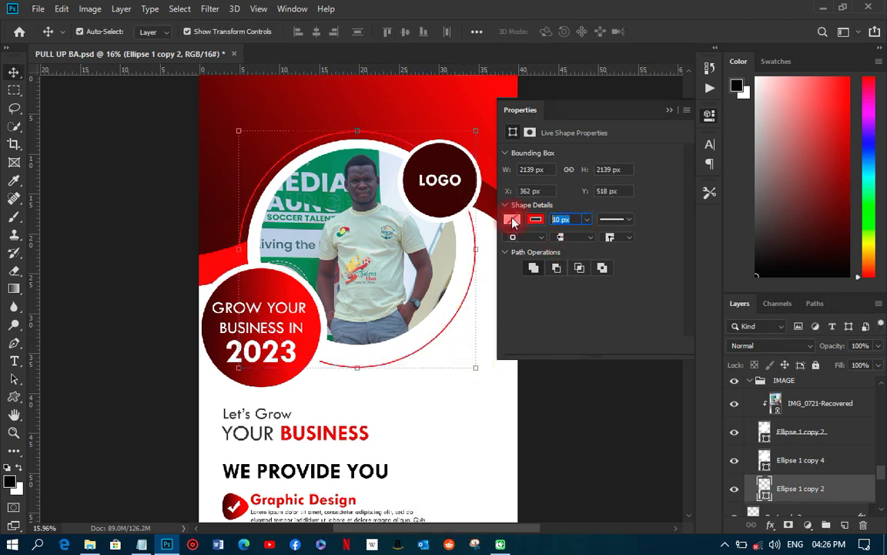
type("20")
key("Return")
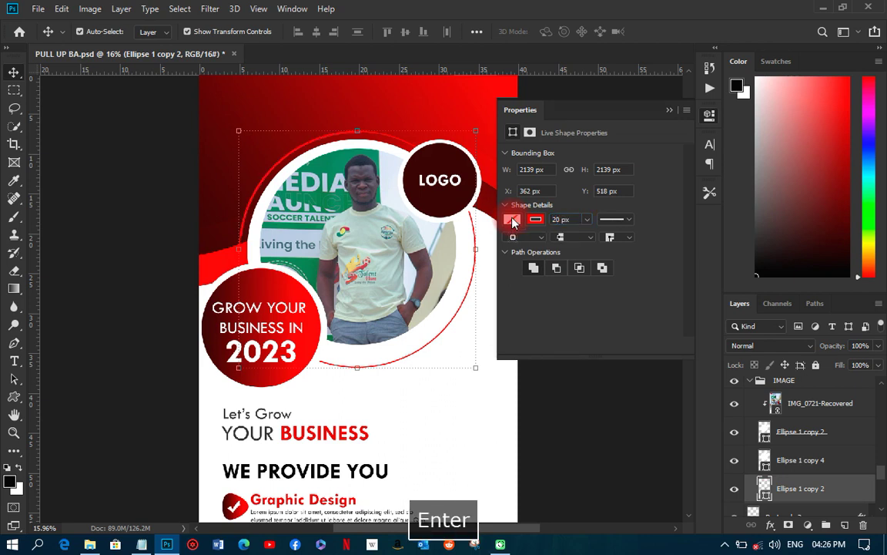
left_click(708, 116)
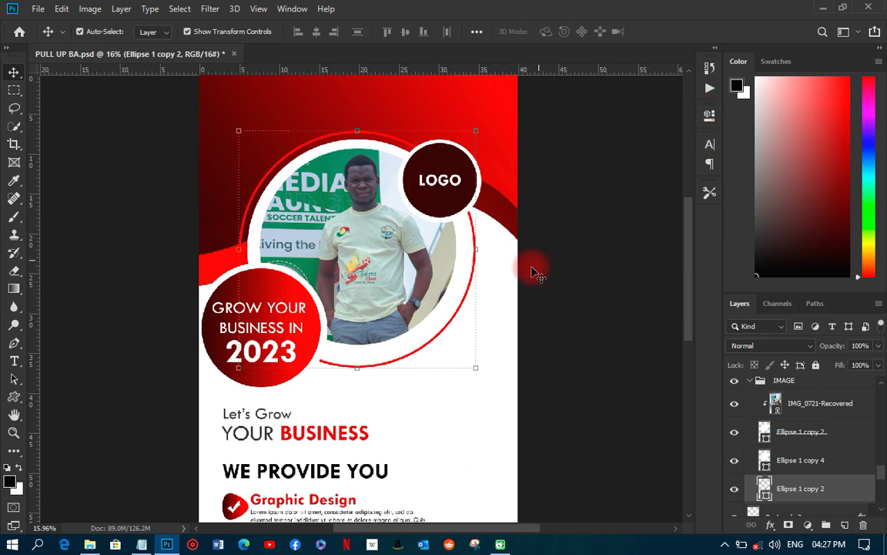
Change the red ring's stroke to the dotted line style and rasterize its layer
left_click(715, 121)
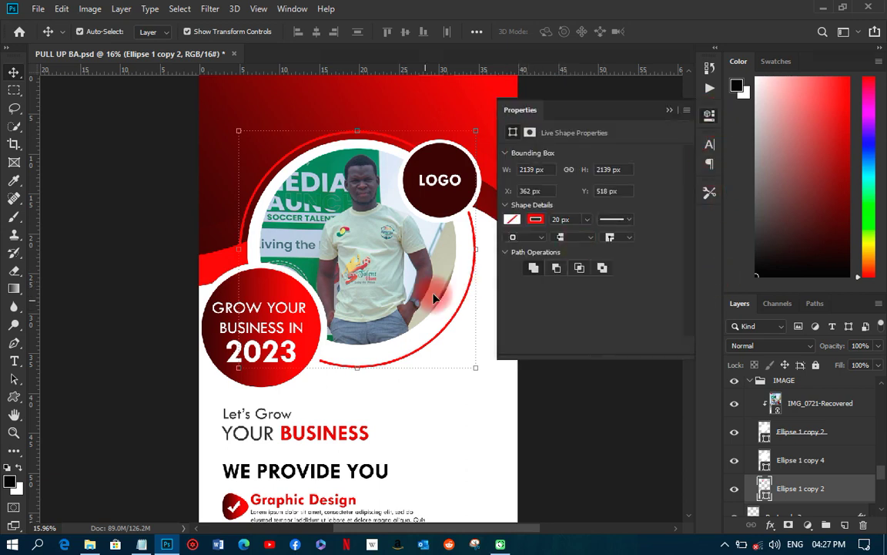
left_click(612, 220)
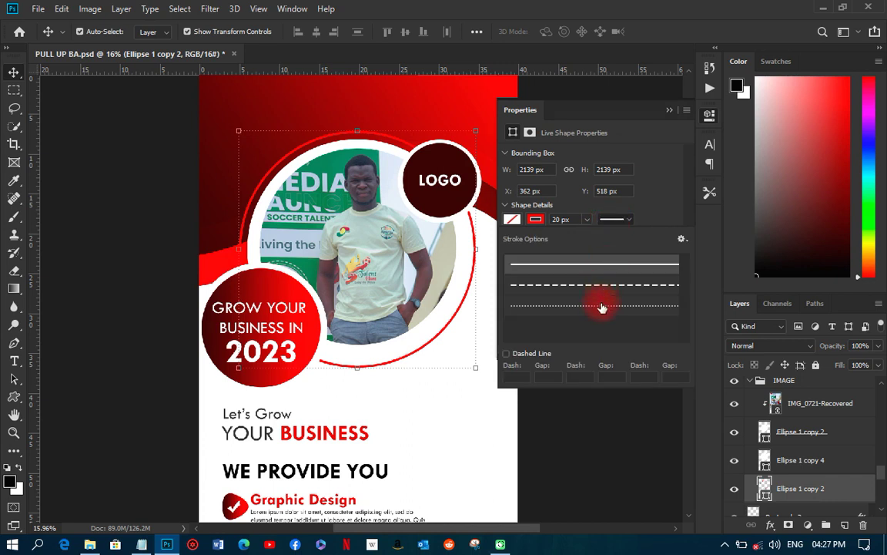
left_click(603, 307)
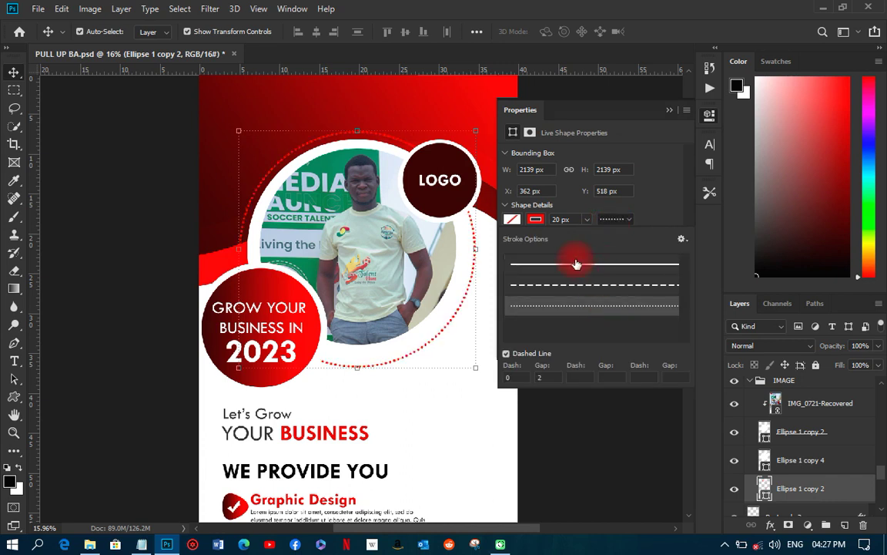
left_click(709, 114)
left_click(710, 114)
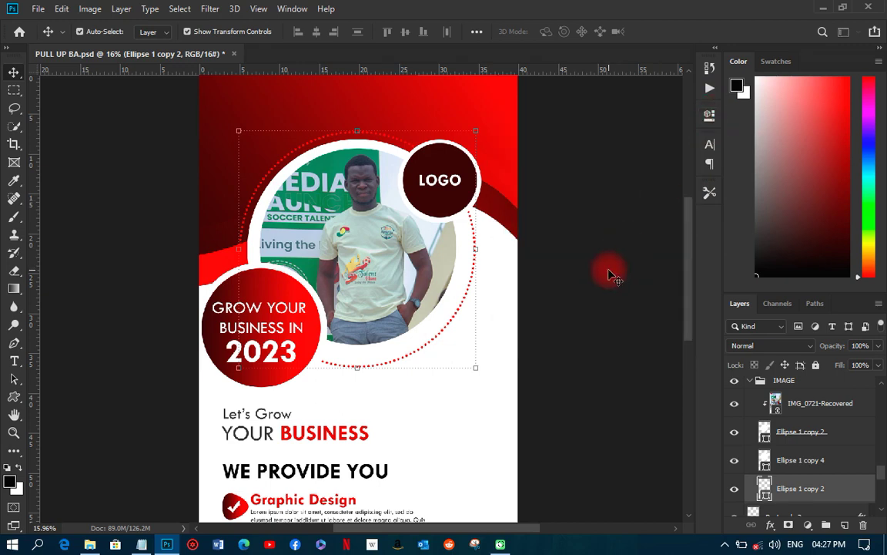
right_click(795, 492)
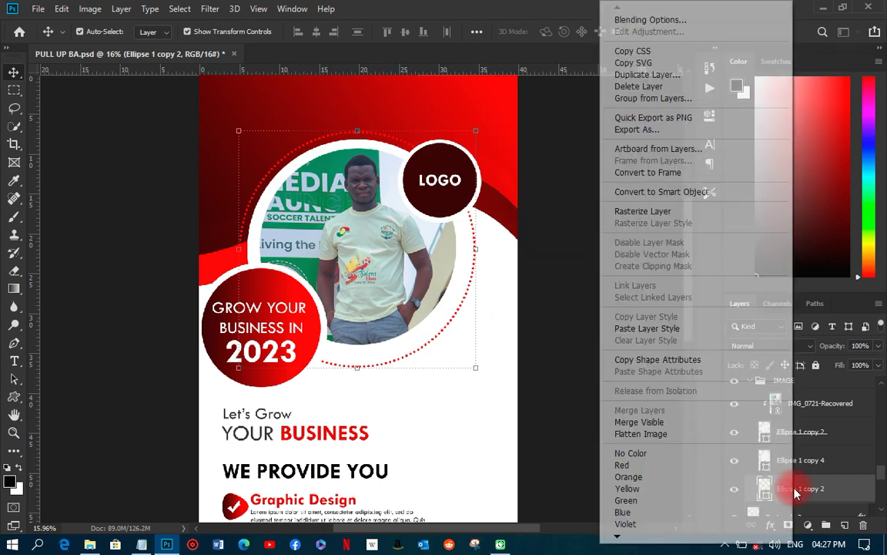
left_click(656, 211)
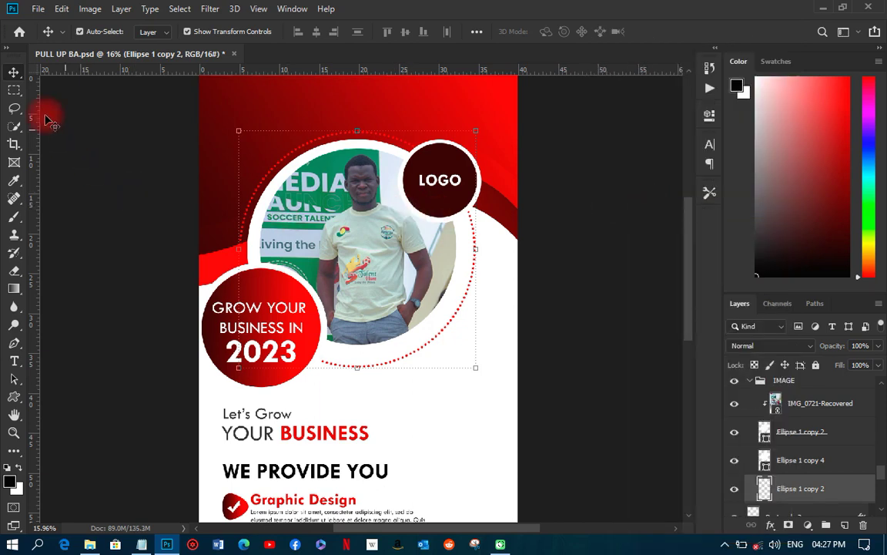
Draw a Polygonal Lasso selection around the part of the dotted ring above a diagonal between the 2023 circle and the logo circle
right_click(14, 91)
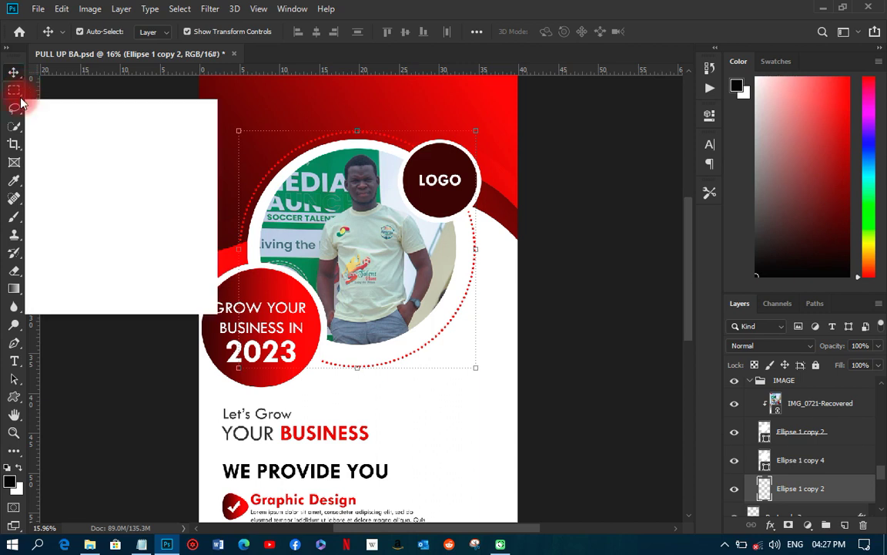
right_click(17, 109)
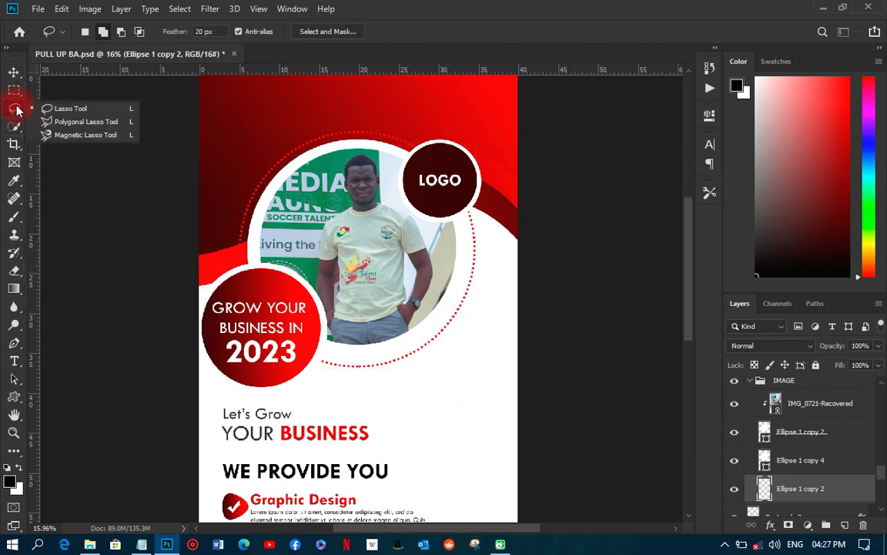
left_click(62, 121)
right_click(20, 112)
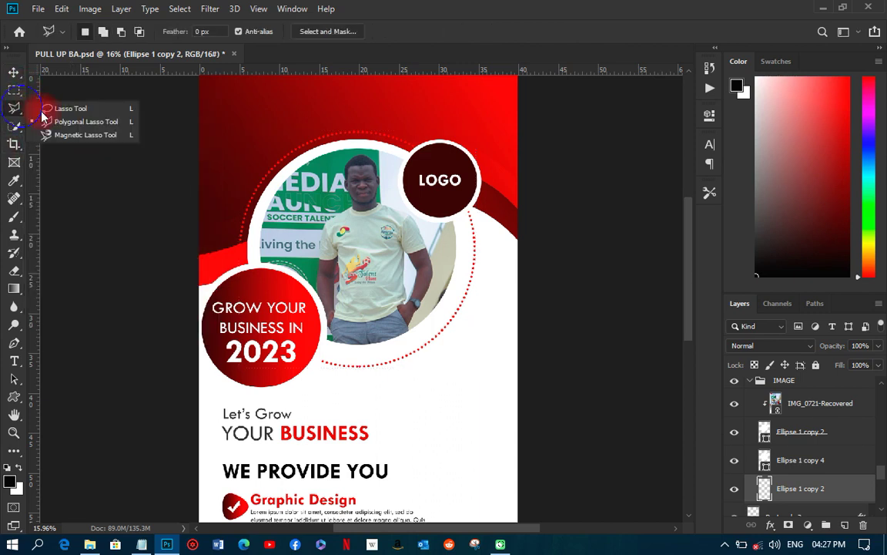
left_click(68, 121)
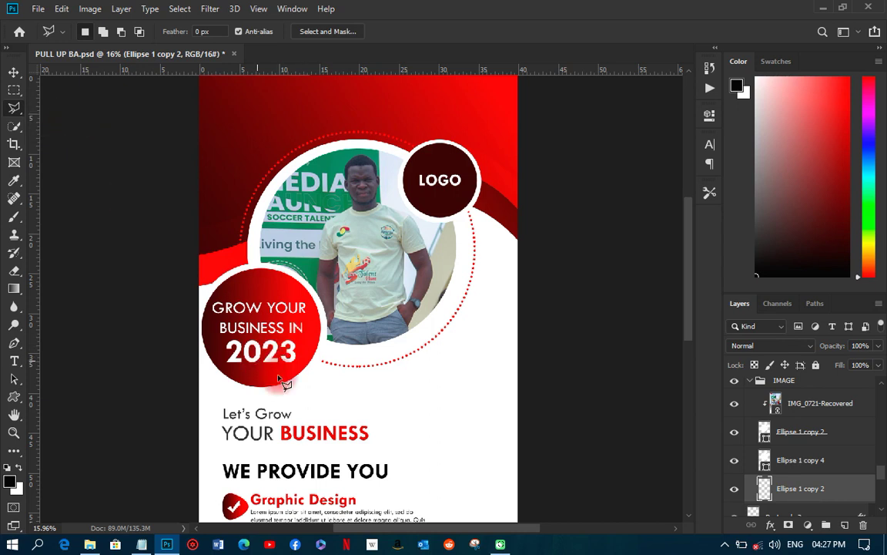
left_click(318, 362)
left_click(491, 208)
left_click(475, 121)
left_click(287, 105)
left_click(201, 224)
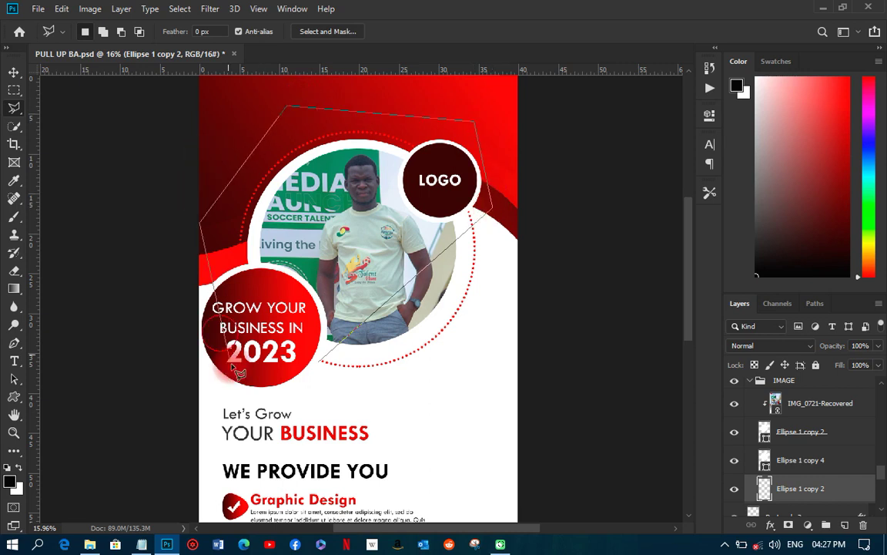
left_click(320, 362)
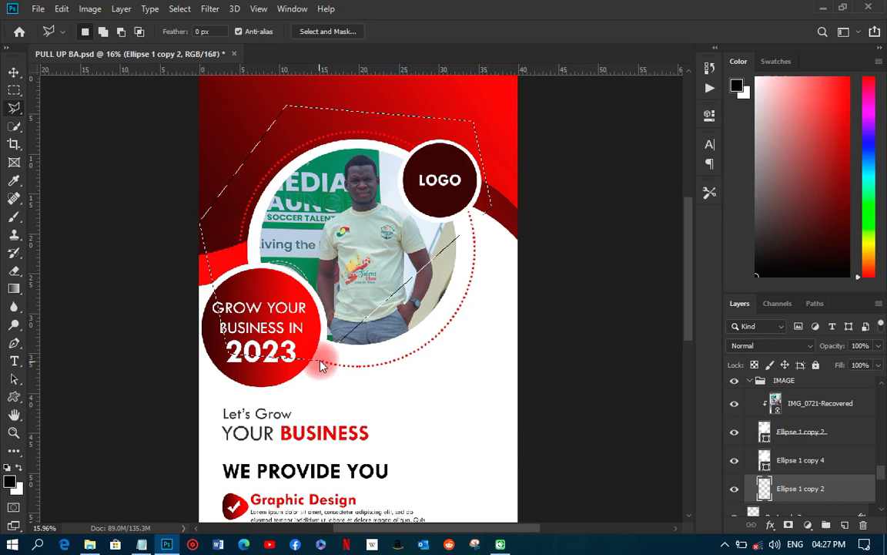
Cut the selected part of the dotted ring onto its own layer and hide that layer
right_click(327, 194)
left_click(389, 301)
left_click(13, 72)
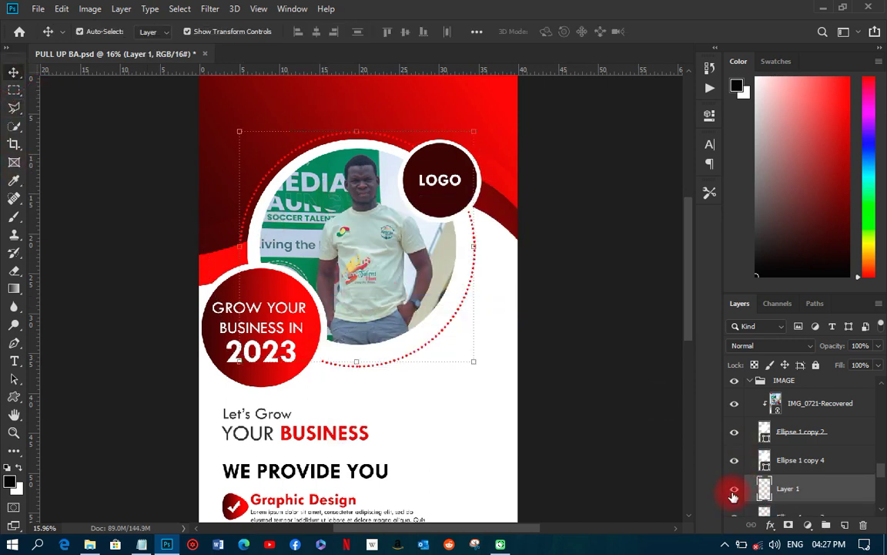
left_click(734, 491)
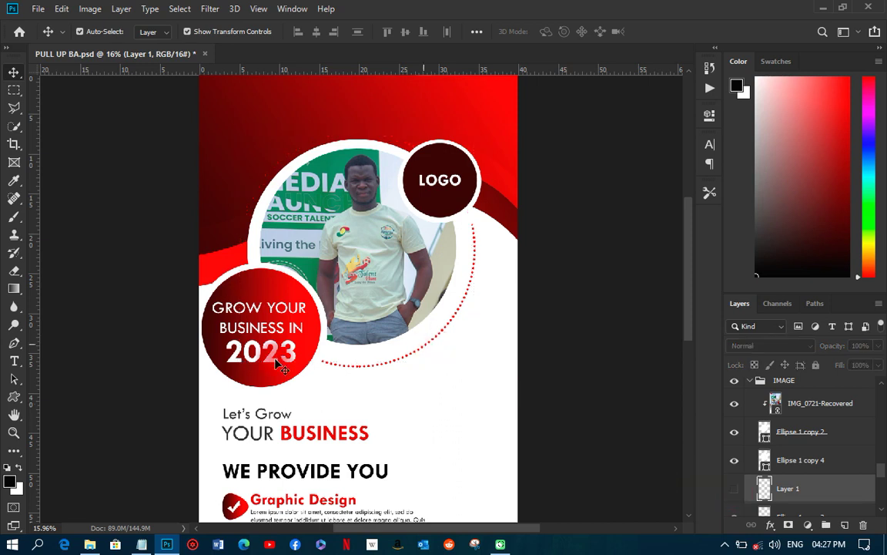
Draw a small circle of about 89 px with the Ellipse tool at the dotted arc's end below the logo circle
left_click(13, 397)
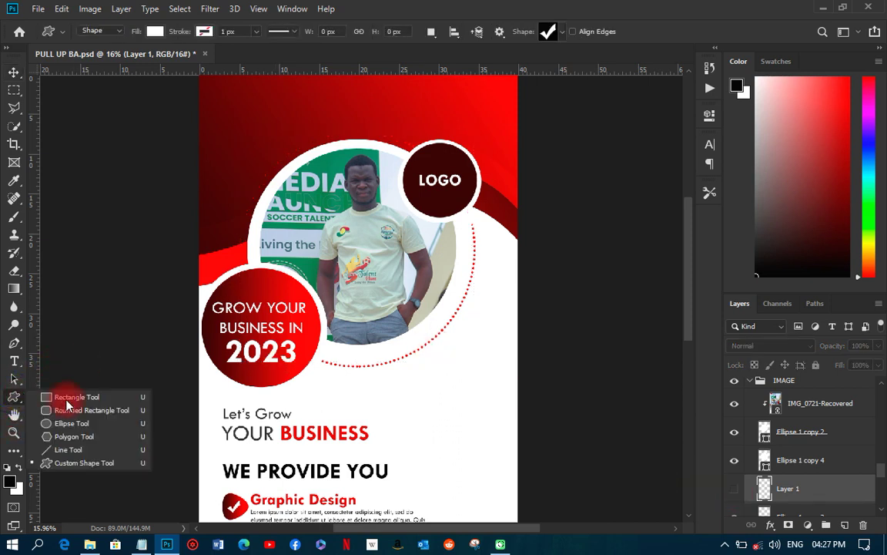
left_click(71, 423)
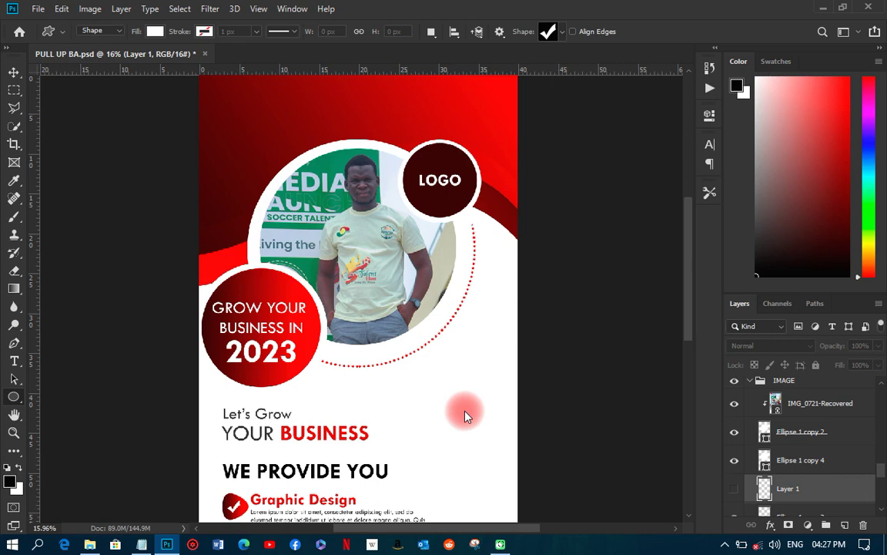
scroll(468, 218, "up", 5)
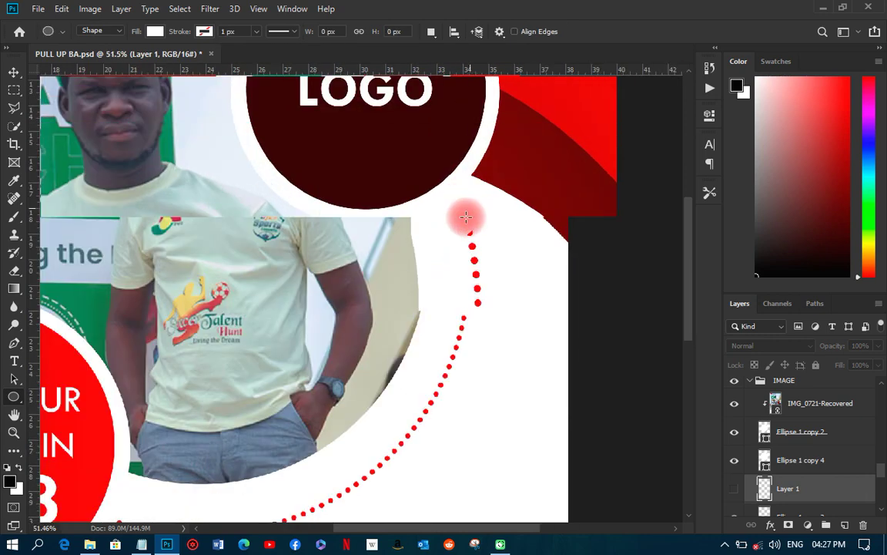
left_click_drag(460, 221, 492, 253)
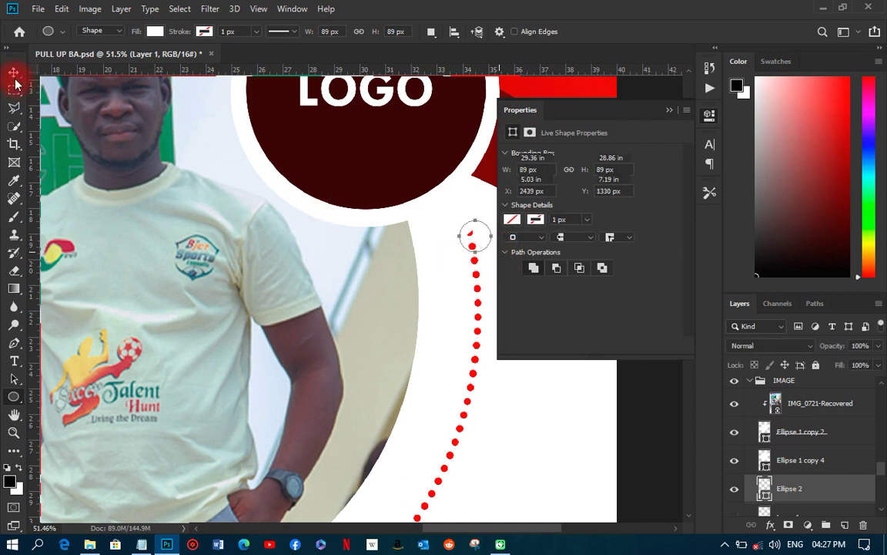
Fill the small circle with red sampled from the banner's wave background
left_click(13, 71)
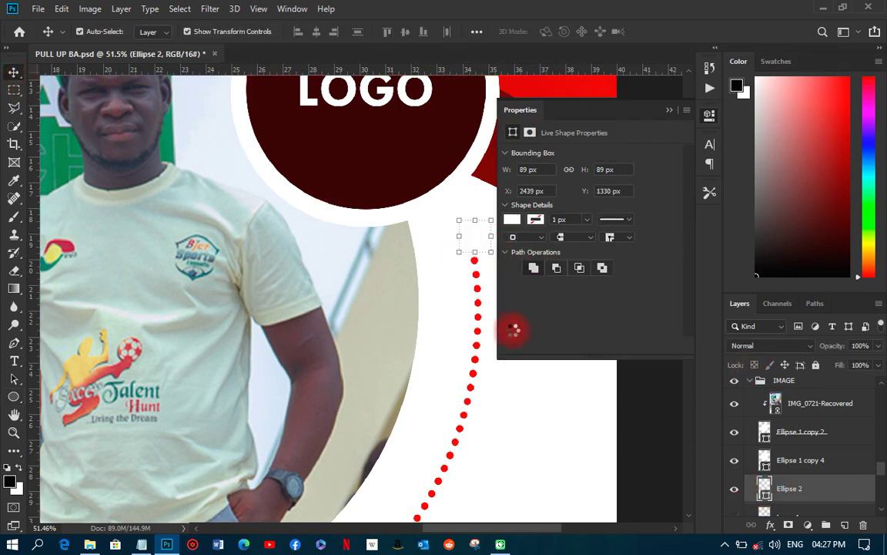
left_click(560, 288)
left_click(592, 88)
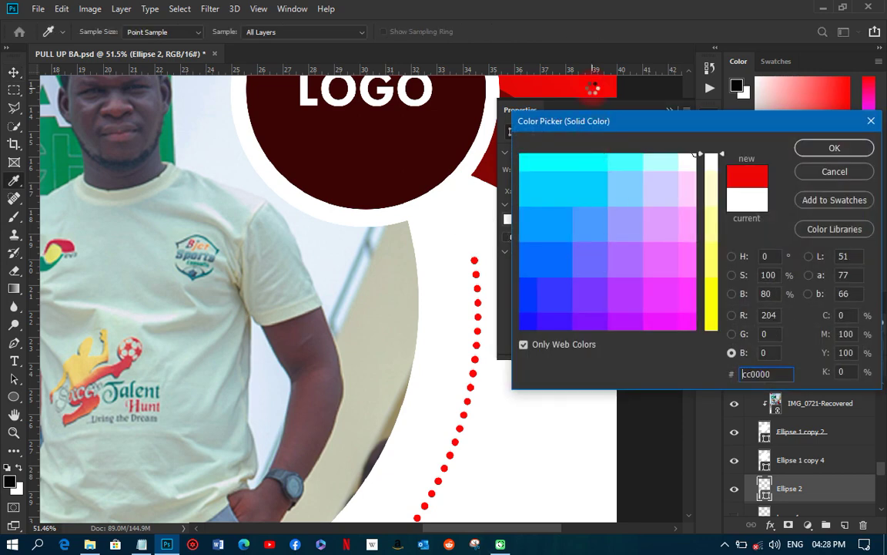
left_click(834, 147)
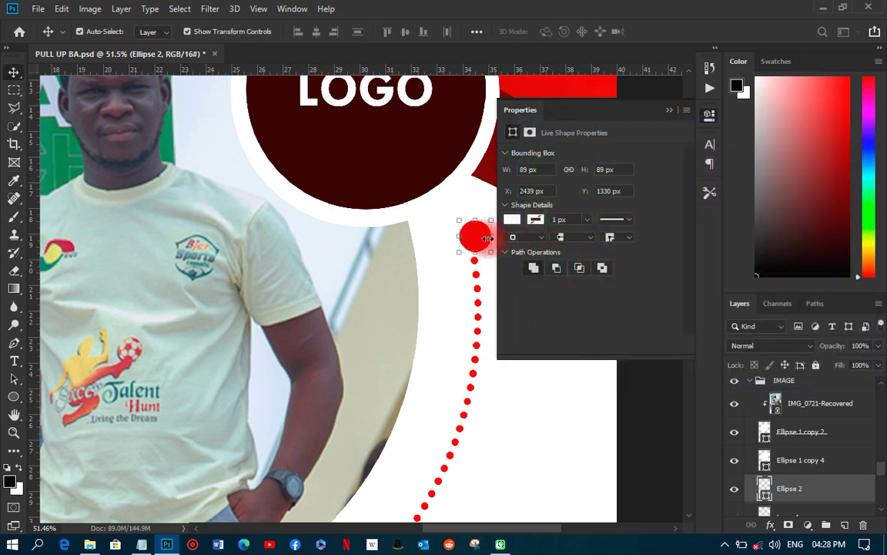
Centre the red dot on the dotted arc's upper end and place a duplicate at the arc's other end beside the 2023 circle
left_click_drag(489, 239, 432, 421)
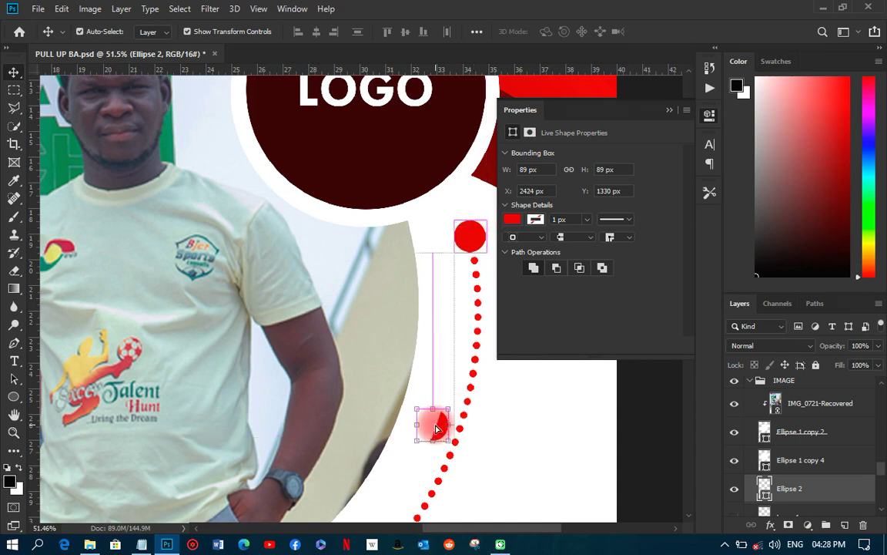
scroll(435, 424, "down", 1)
scroll(436, 426, "down", 1)
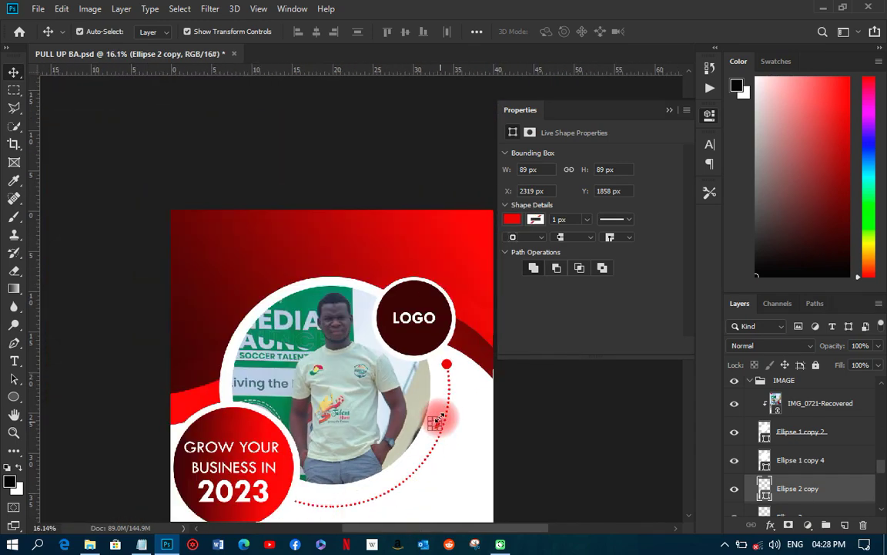
scroll(459, 427, "down", 1)
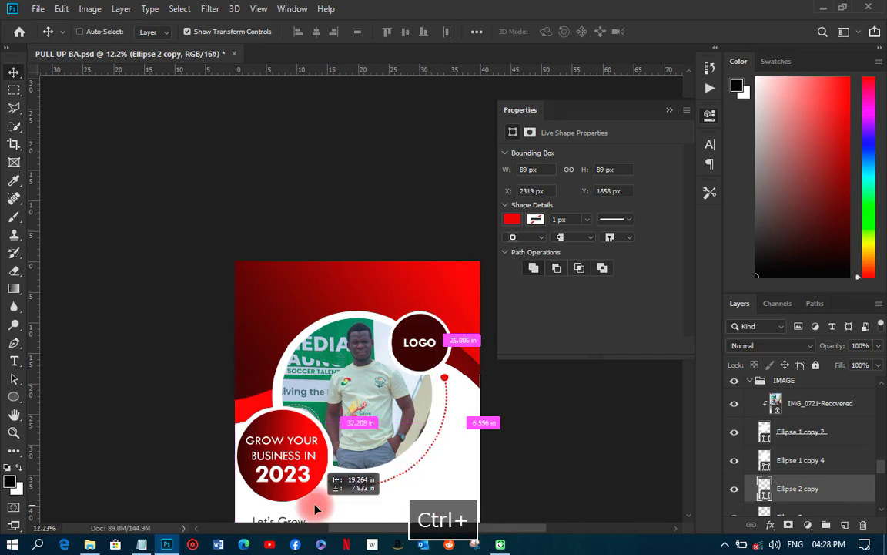
key("ctrl+plus")
key("ctrl+plus")
left_click_drag(328, 505, 352, 503)
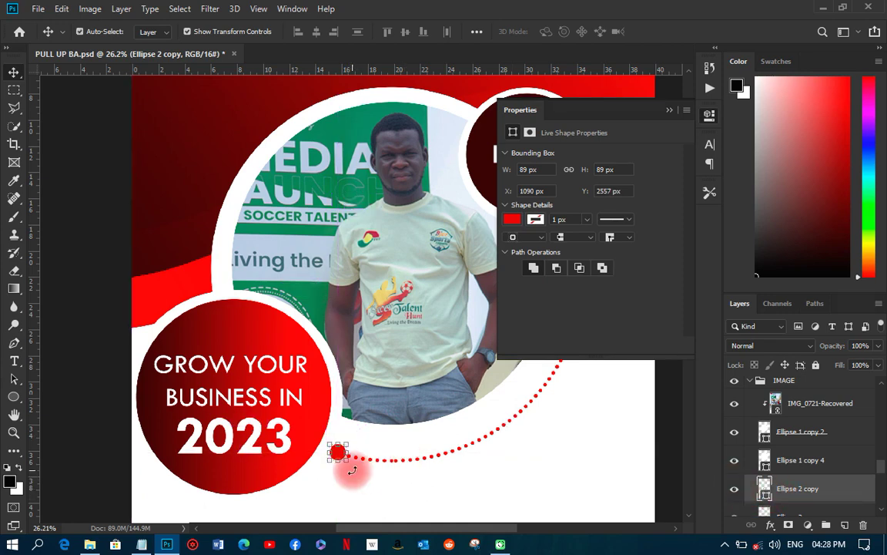
scroll(337, 469, "up", 1)
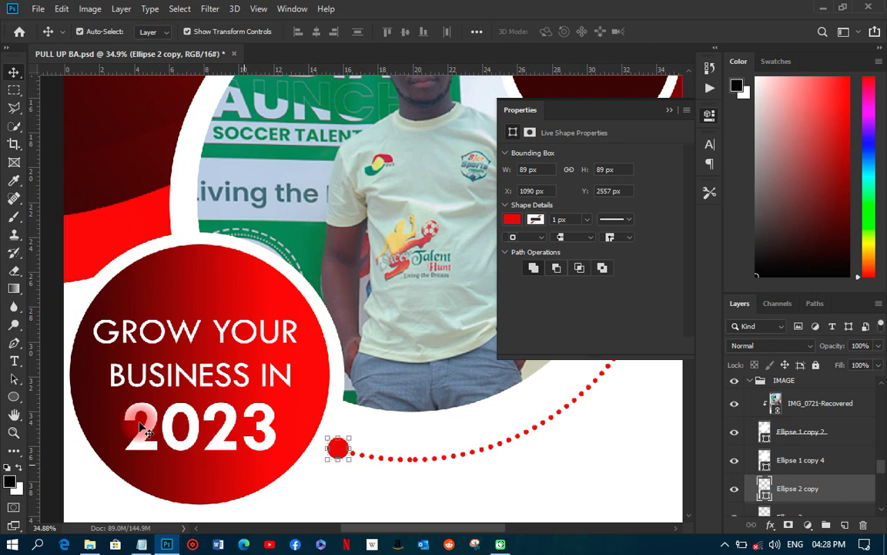
scroll(343, 493, "down", 1)
left_click(343, 493)
scroll(342, 477, "down", 2)
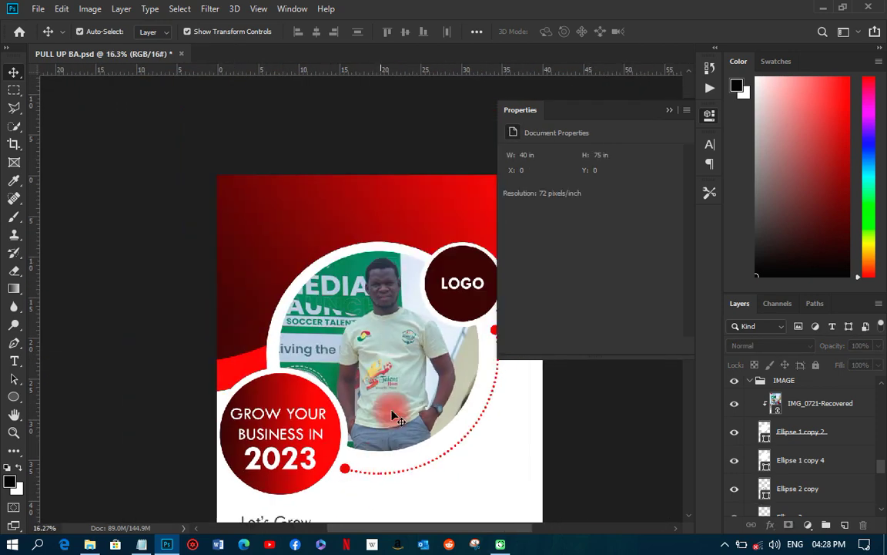
left_click(709, 116)
scroll(472, 228, "down", 2)
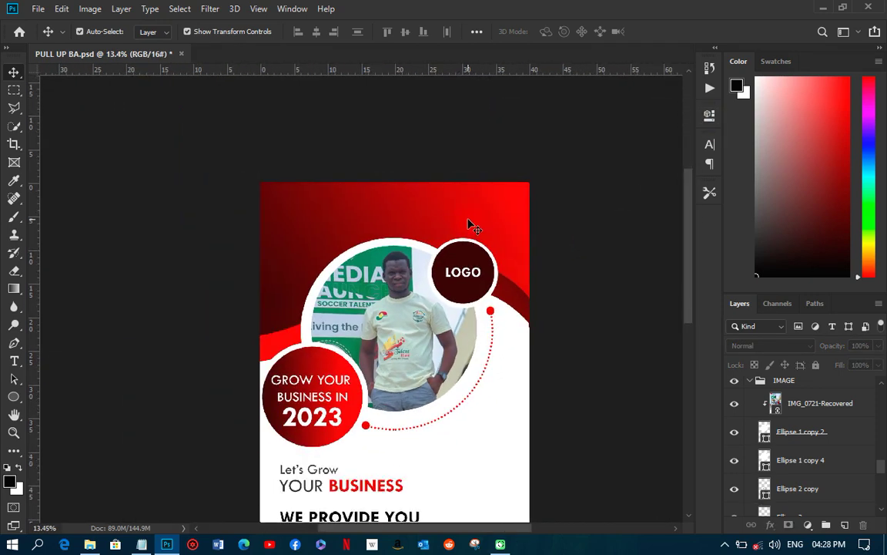
scroll(343, 198, "up", 1)
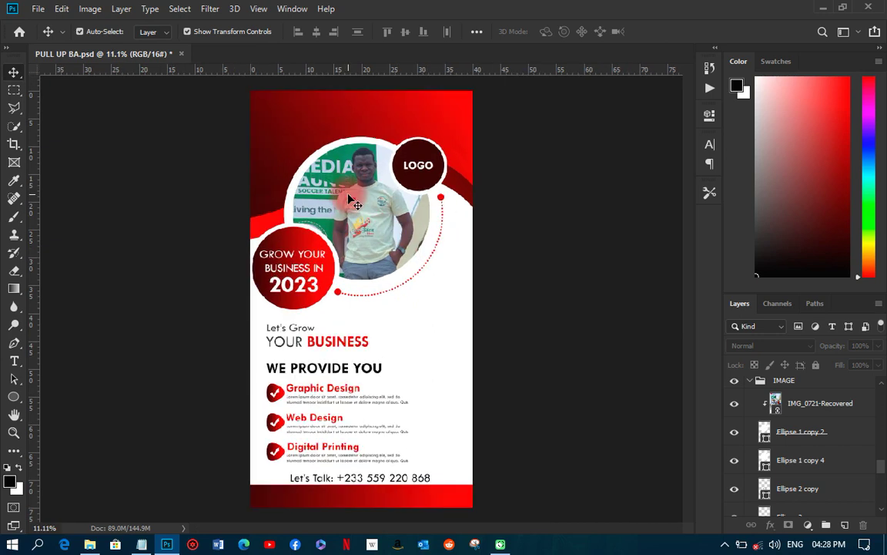
Select the white circle behind the photo and toggle its visibility off and on to identify it
left_click(339, 144)
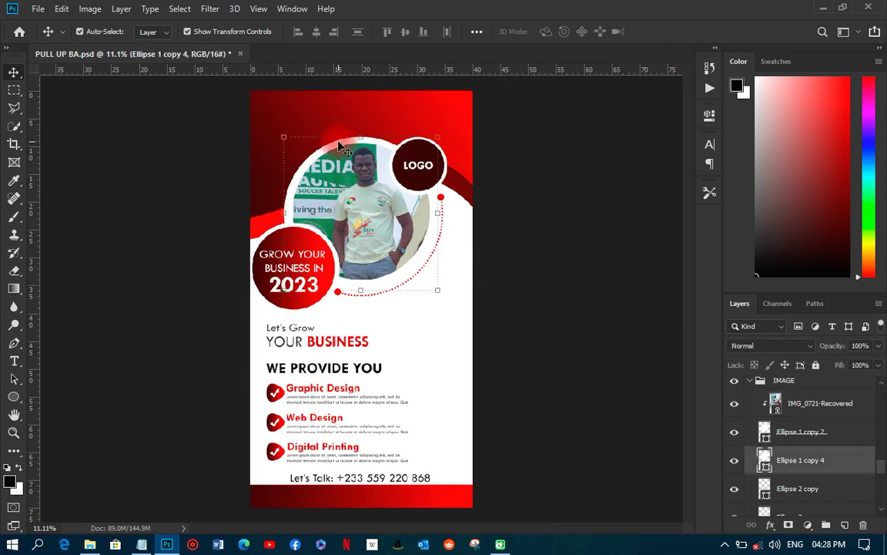
left_click(736, 466)
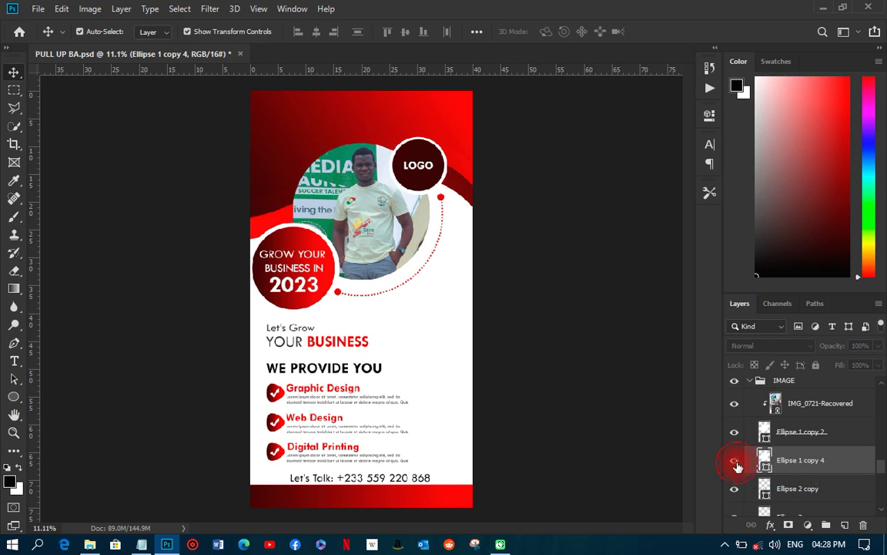
left_click(736, 463)
left_click(878, 346)
mouse_move(878, 365)
left_mouse_down()
mouse_move(829, 360)
mouse_move(883, 362)
left_mouse_up()
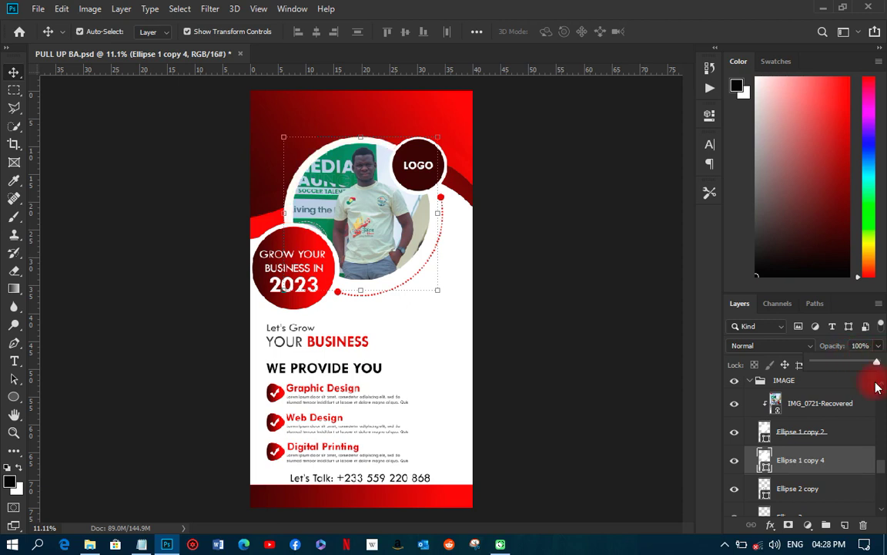
Give the white circle behind the photo a red stroke 5 px wide
left_click(711, 119)
left_click(536, 219)
left_click(513, 292)
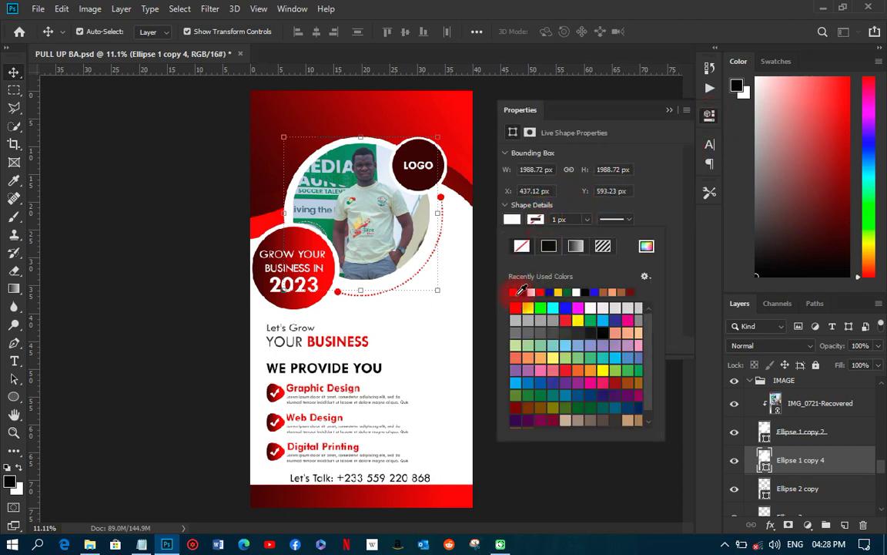
left_click(570, 219)
left_click(563, 218)
type("3")
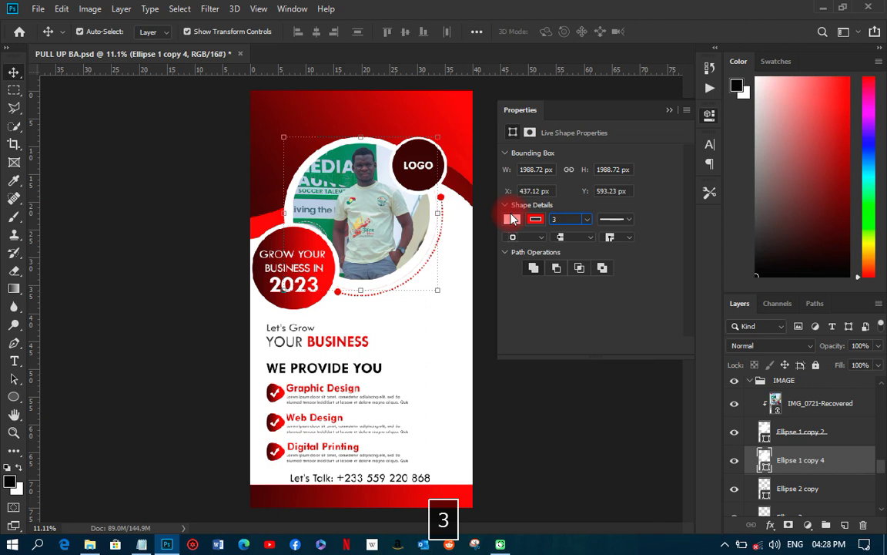
key("Return")
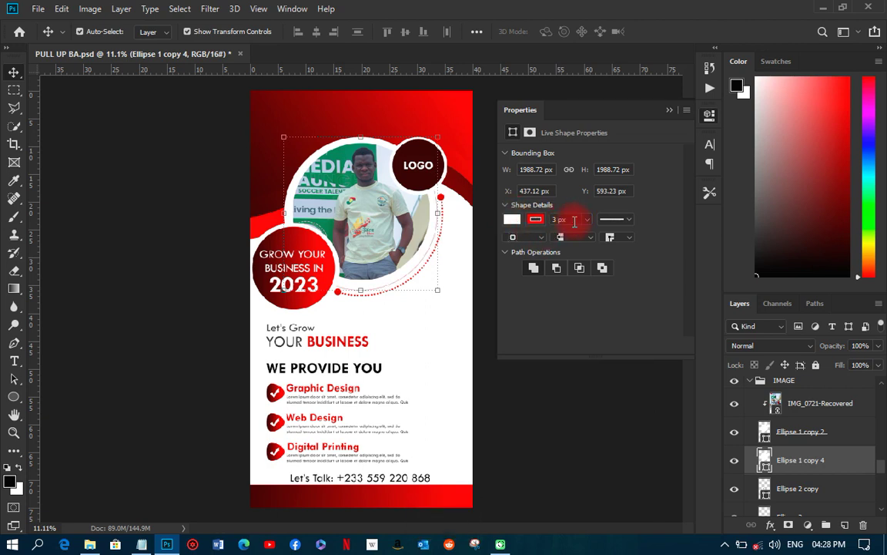
left_click(563, 219)
type("5")
key("Return")
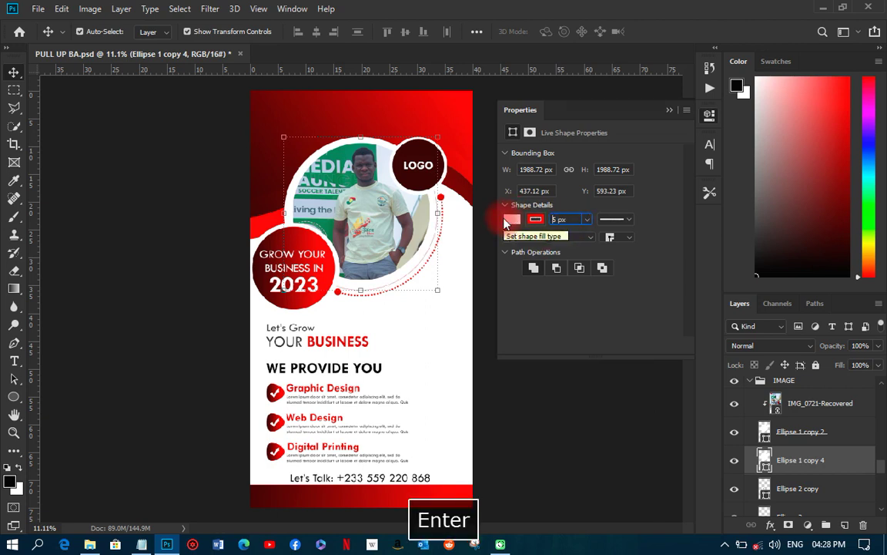
Deselect the white circle and save the banner document
left_click(708, 116)
left_click(316, 306)
scroll(315, 307, "up", 1)
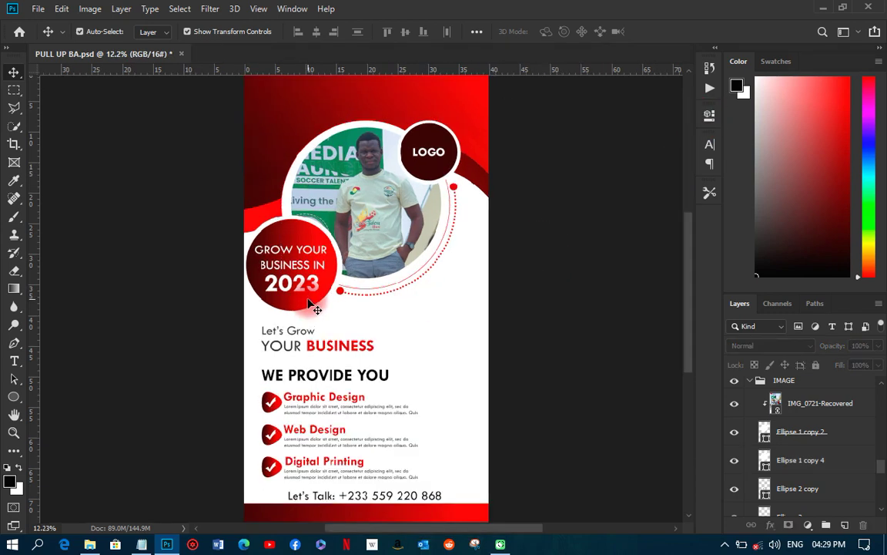
scroll(316, 307, "up", 1)
key("ctrl+s")
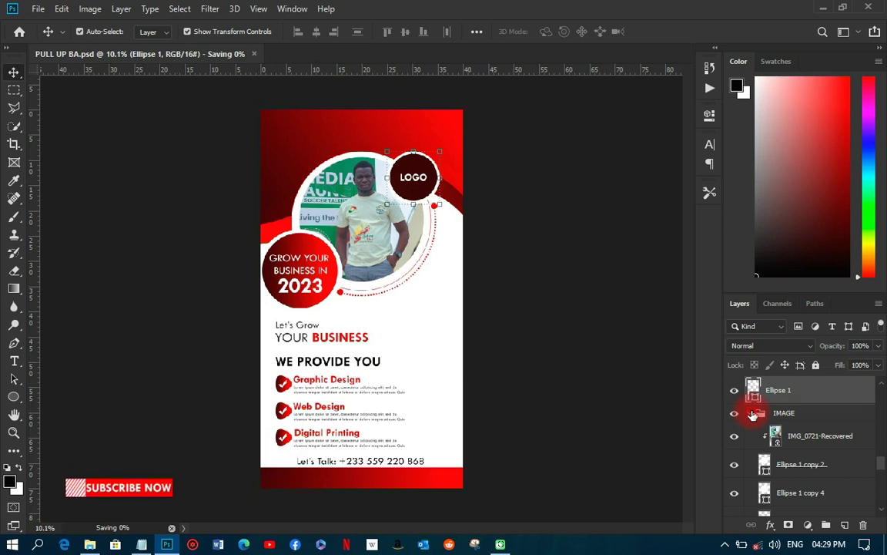
Group the 2023 text, the GROW YOUR BUSINESS IN text and their red circle layers, and name the group grow
scroll(770, 420, "down", 3)
left_click(784, 421)
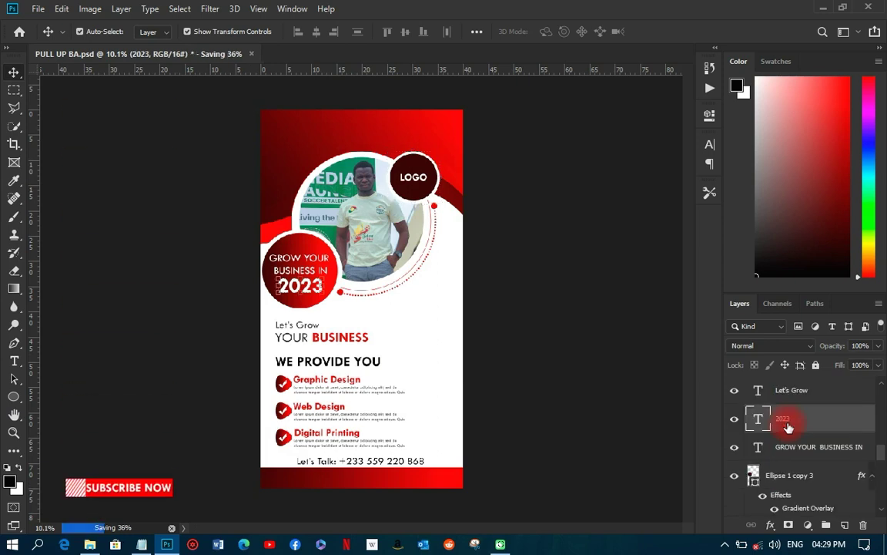
scroll(784, 446, "down", 2)
left_click(781, 476)
key("ctrl+g")
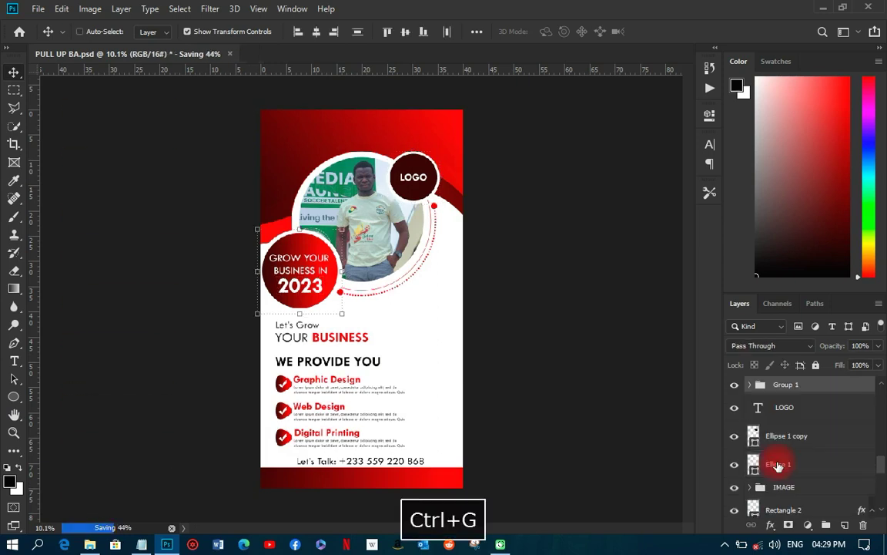
double_click(786, 385)
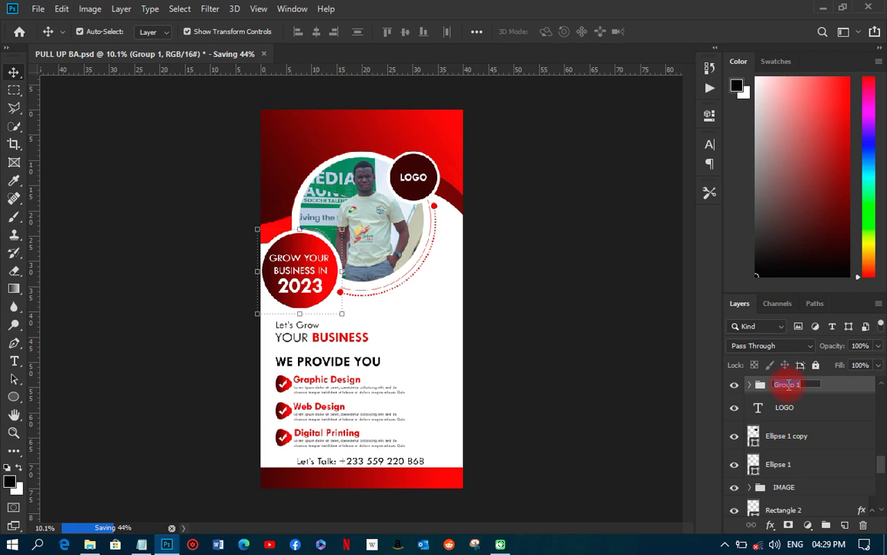
type("grow")
key("Return")
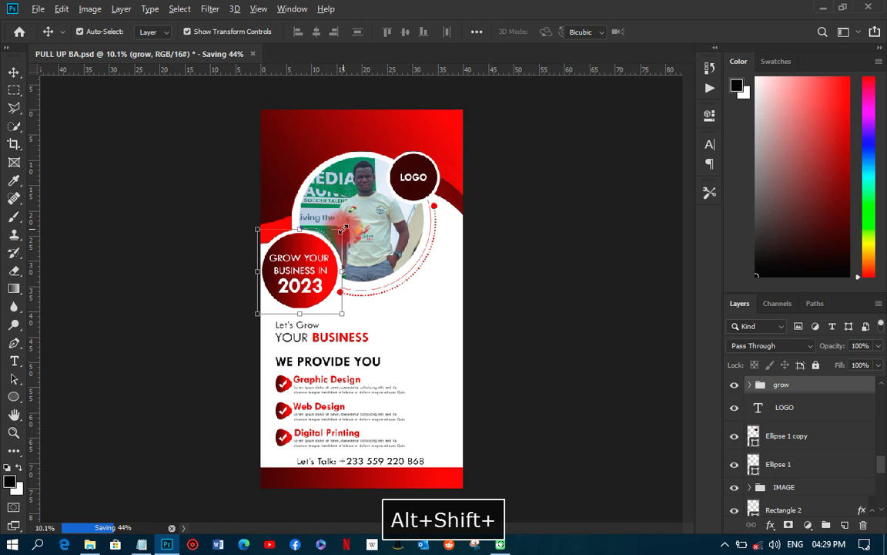
Scale the grow group down to about 79.5% and move it up along the photo's lower-left edge
left_click_drag(342, 228, 328, 243)
left_click_drag(303, 287, 302, 251)
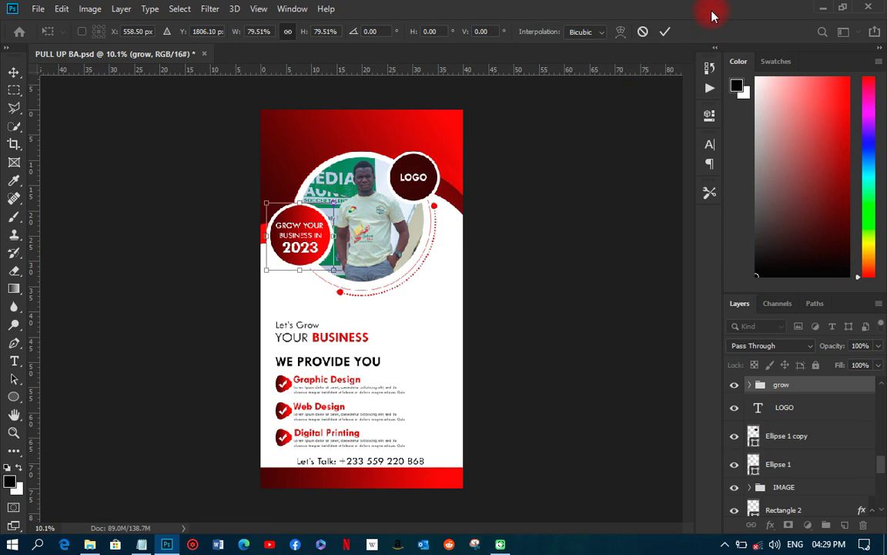
left_click(667, 31)
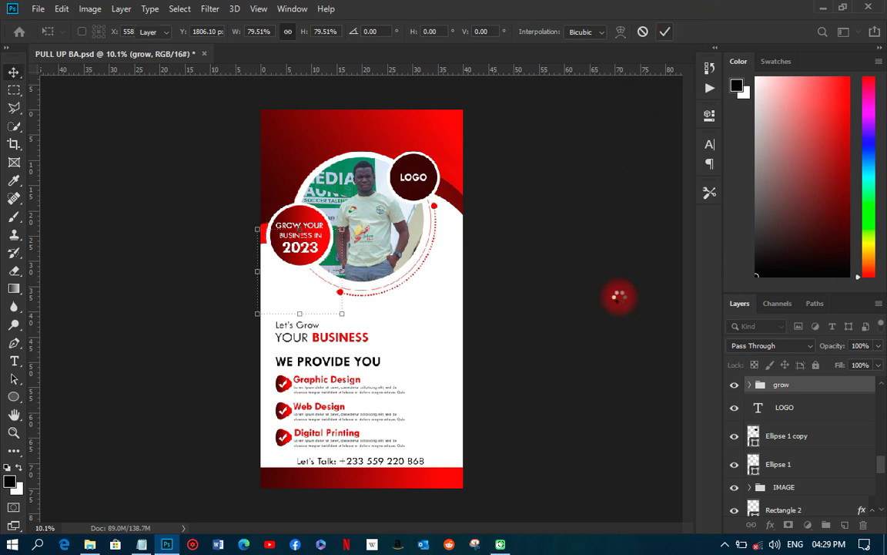
left_click(604, 316)
Draw a tall rectangle about 1074 by 2811 px overlapping the banner's right edge beside the services text
scroll(348, 395, "up", 1)
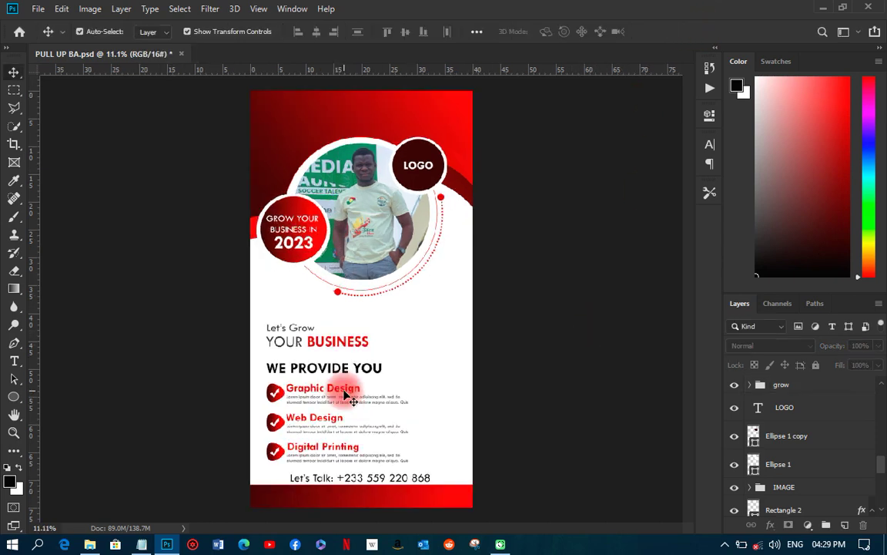
scroll(346, 395, "up", 1)
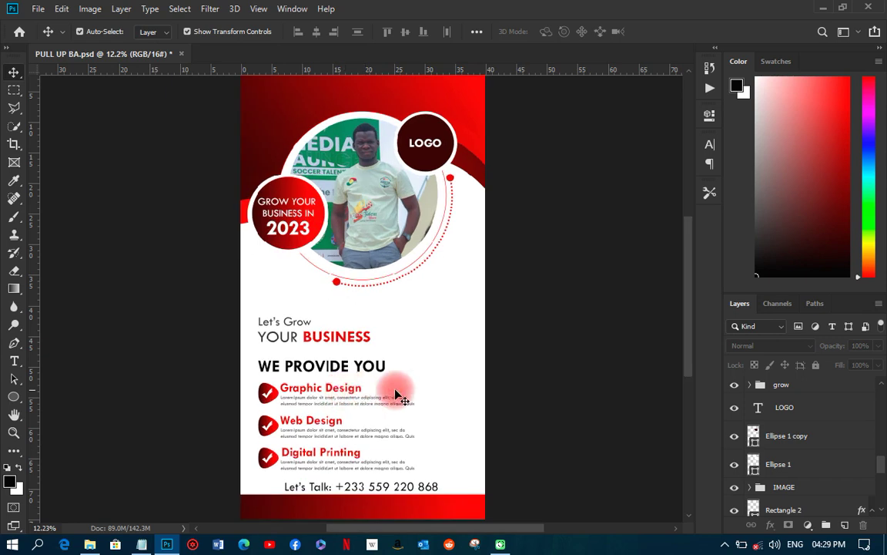
left_click(14, 396)
left_click(60, 397)
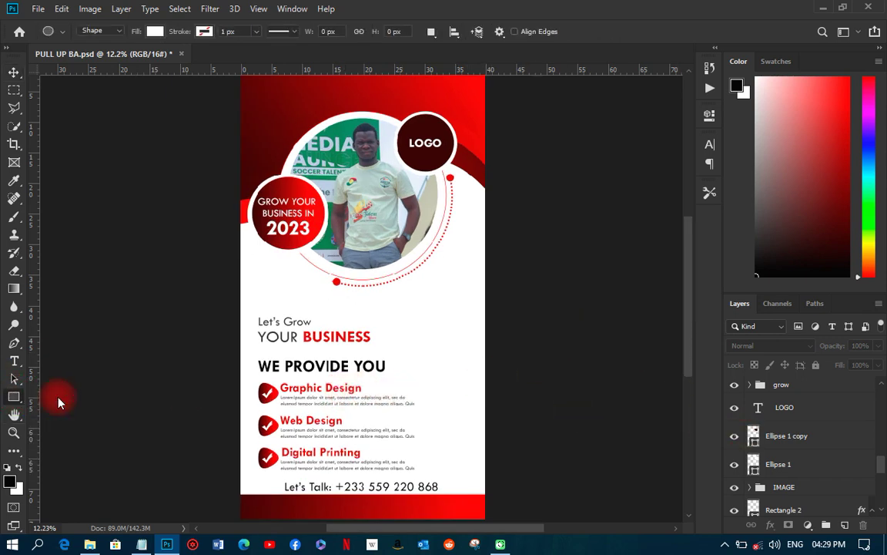
left_click_drag(469, 237, 560, 474)
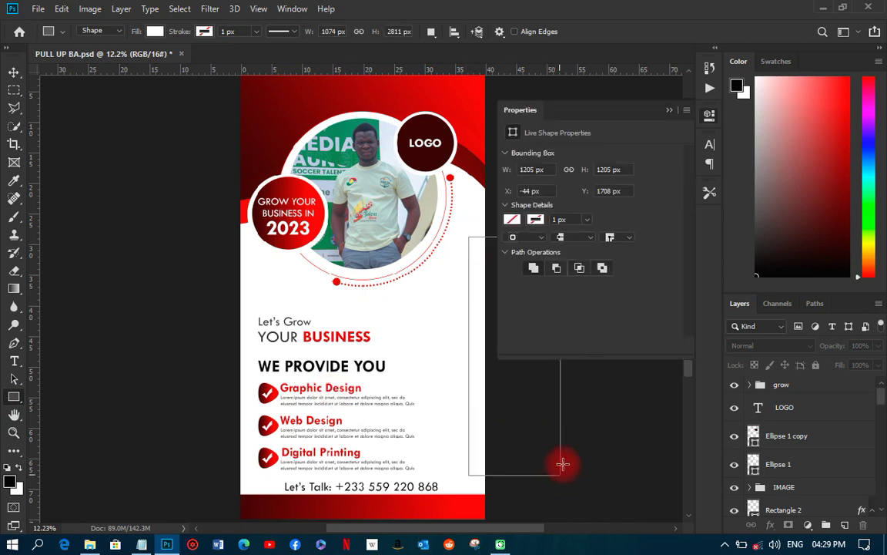
left_click(14, 75)
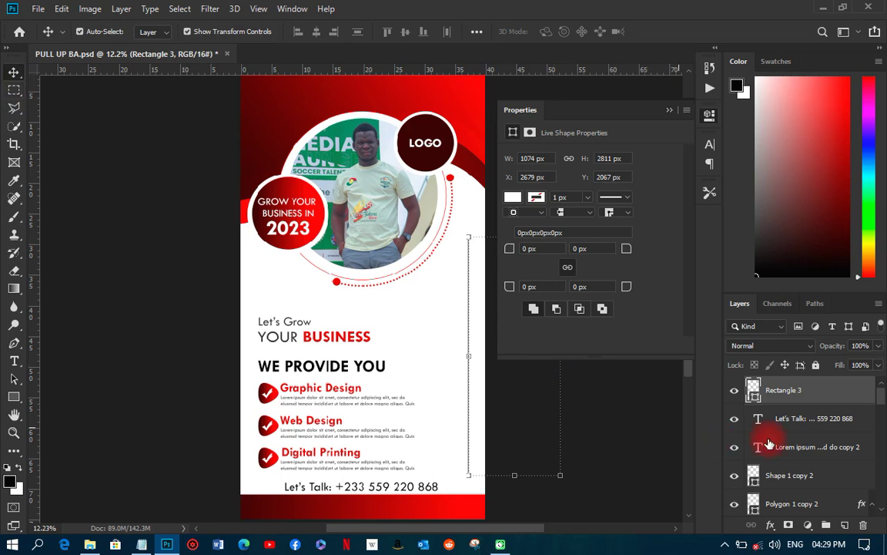
Fill the tall rectangle with the logo circle's dark maroon 330000 and round all its corners to 183 px
double_click(752, 391)
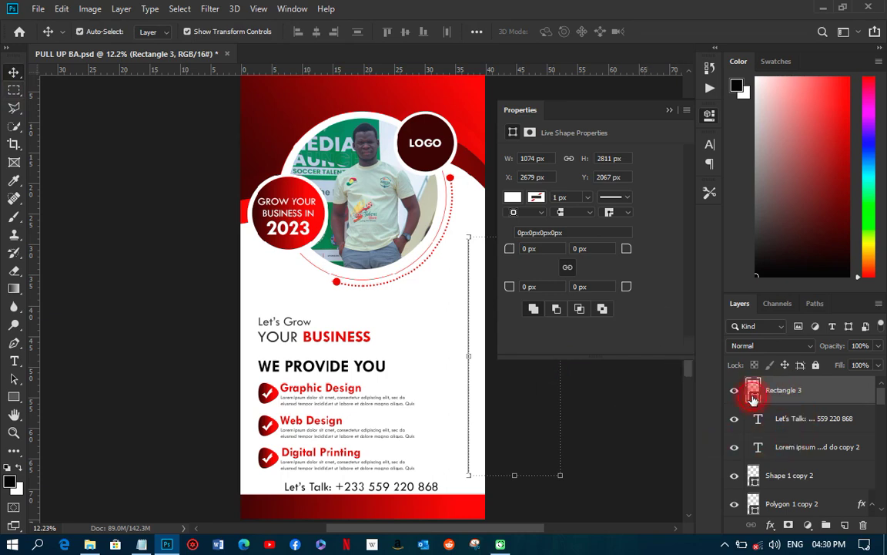
left_click(426, 166)
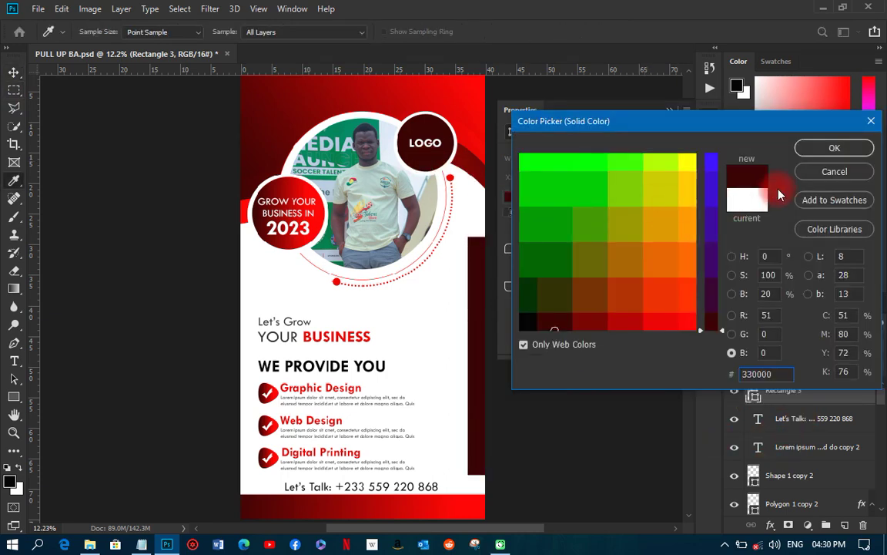
left_click(810, 154)
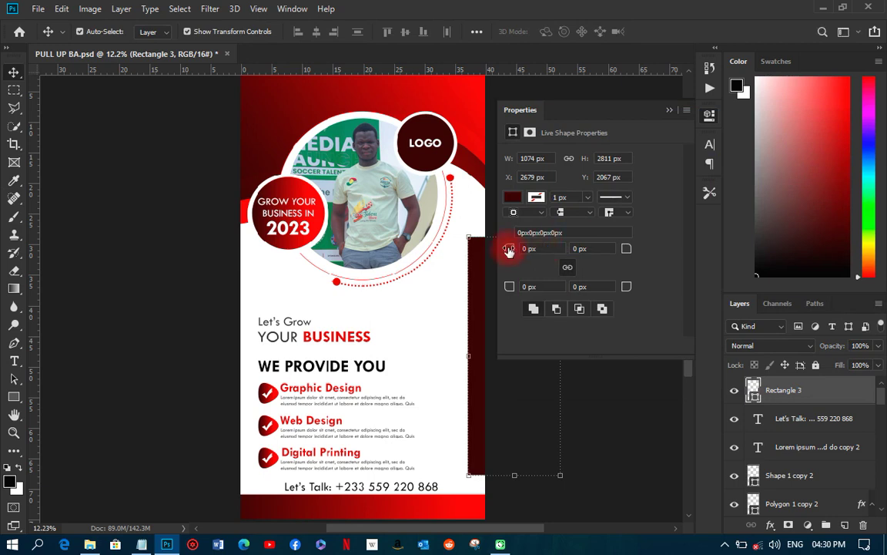
left_click_drag(508, 250, 633, 260)
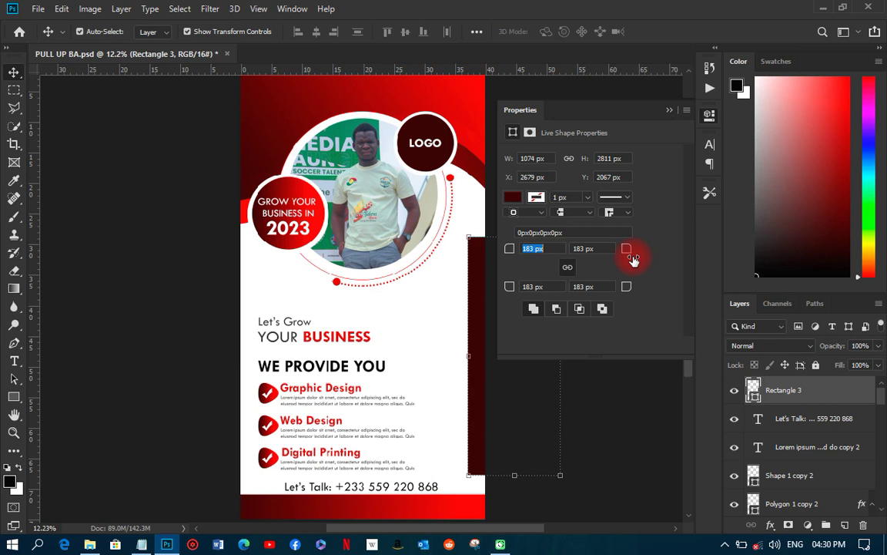
Test the rounded bar slightly further into the banner, return it to its earlier position, and save the document
left_click_drag(483, 318, 475, 322)
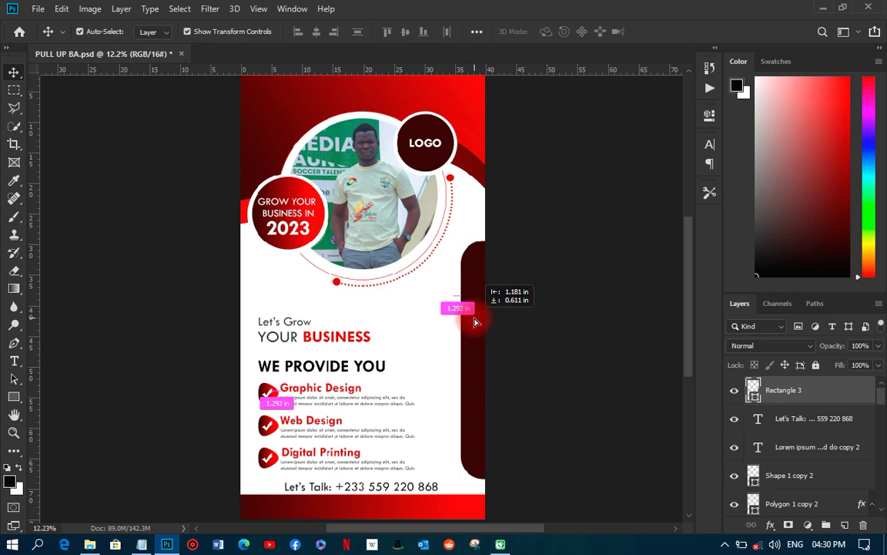
left_click_drag(475, 322, 483, 318)
key("ctrl+s")
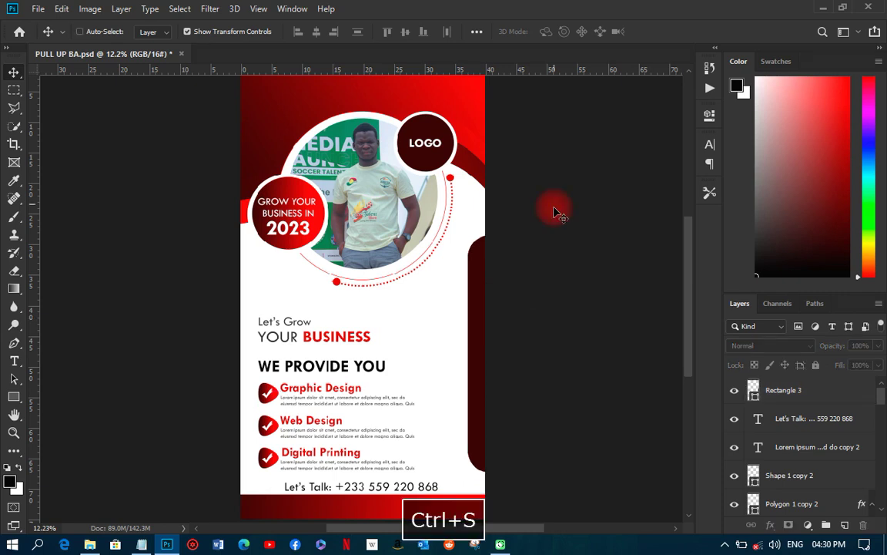
Set the Let's Grow text to 200 pt and align its left edge with a vertical guide at about 2.85 in
left_click(278, 328)
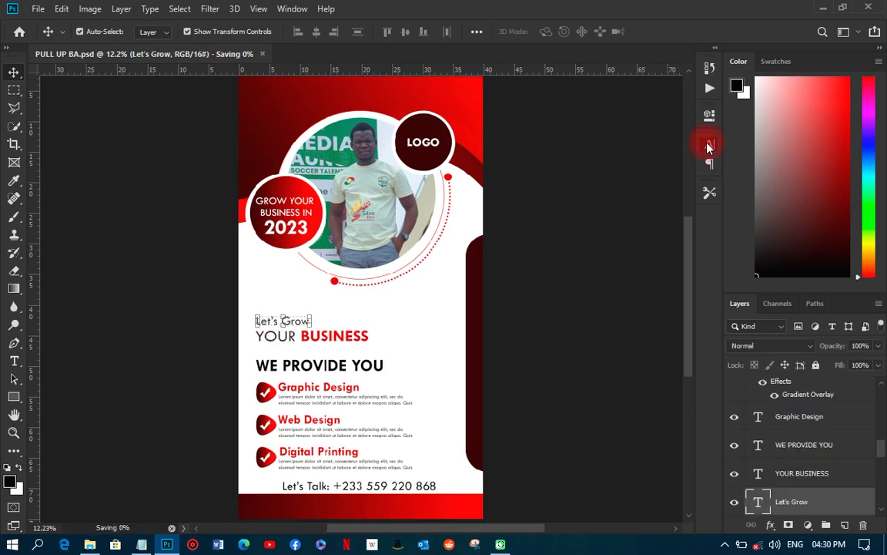
left_click(710, 145)
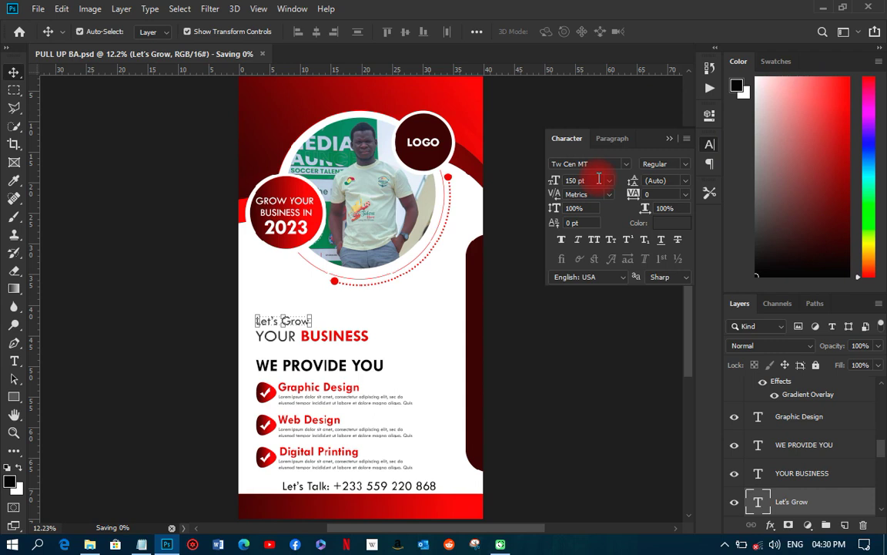
type("200")
left_click(300, 322)
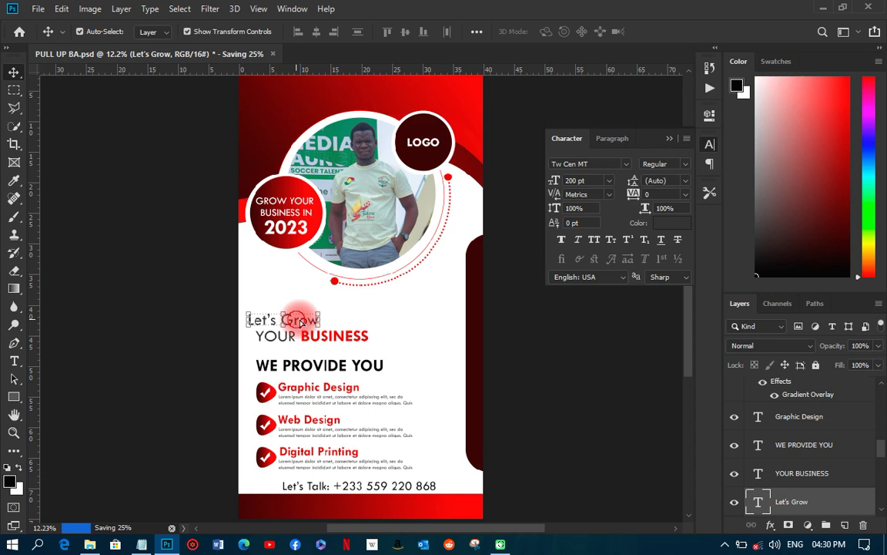
left_click_drag(245, 332, 255, 330)
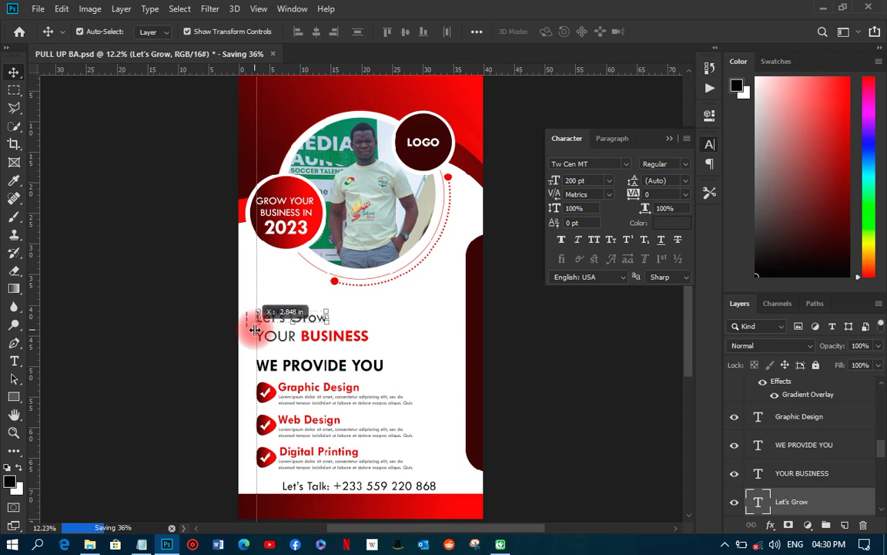
Set the YOUR BUSINESS text to 300 pt and place it against the guide directly under Let's Grow
left_click(266, 334)
scroll(277, 335, "up", 1)
left_click(585, 180)
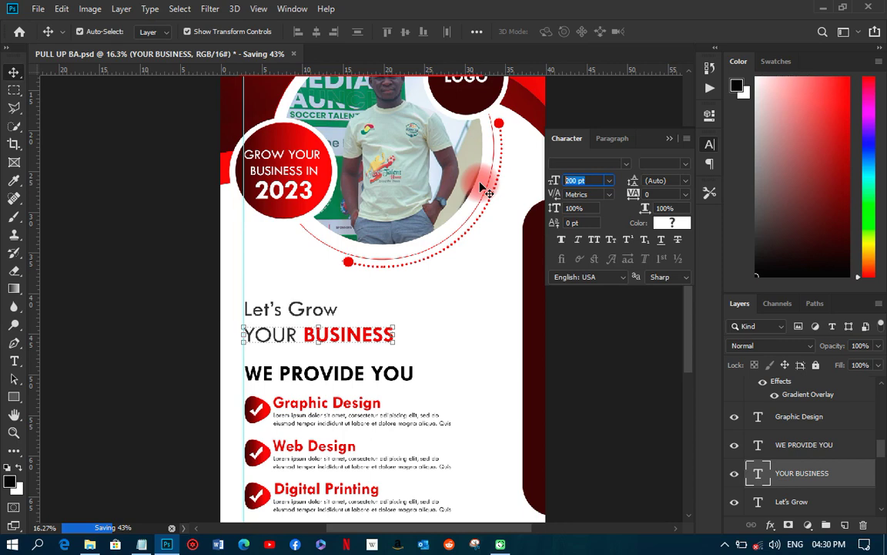
type("300")
key("Return")
left_click_drag(312, 340, 314, 345)
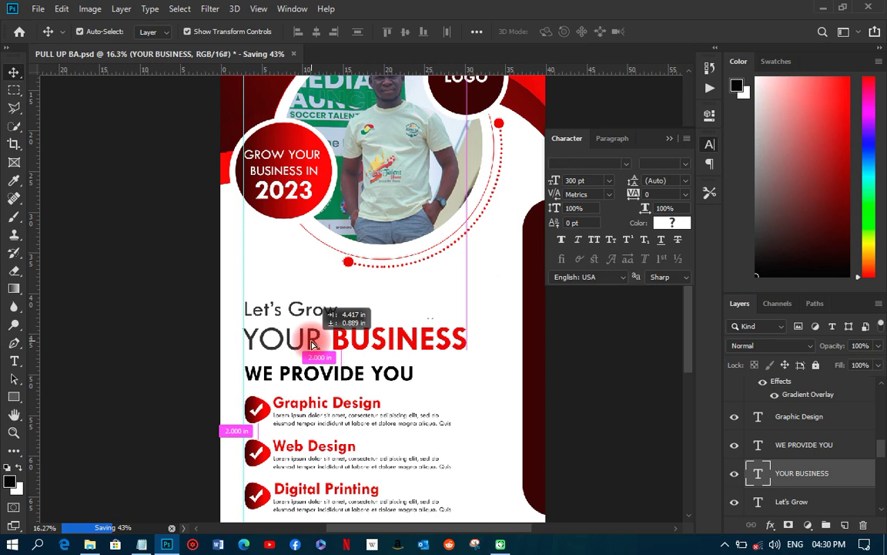
scroll(285, 362, "down", 2)
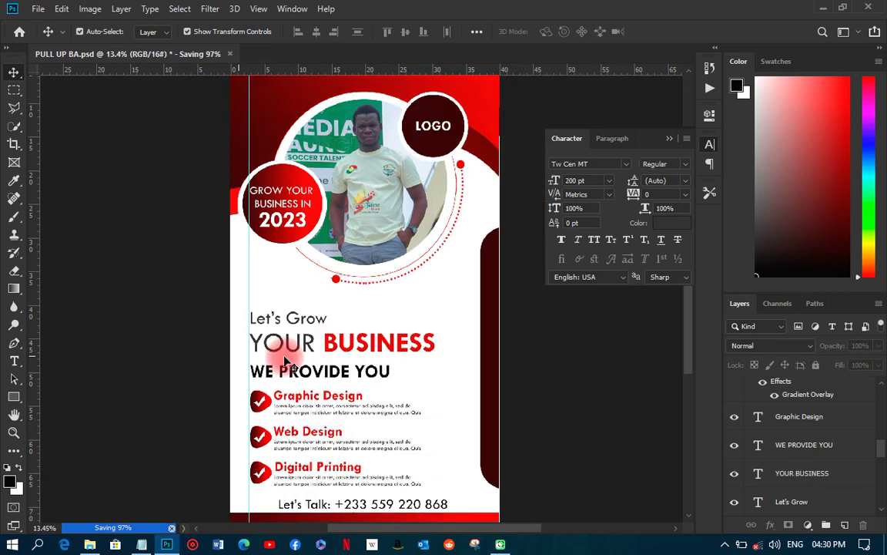
Recolour the WE PROVIDE YOU heading dark grey and nudge it up slightly towards YOUR BUSINESS
left_click(285, 362)
left_click(671, 222)
left_click(220, 304)
left_click(835, 149)
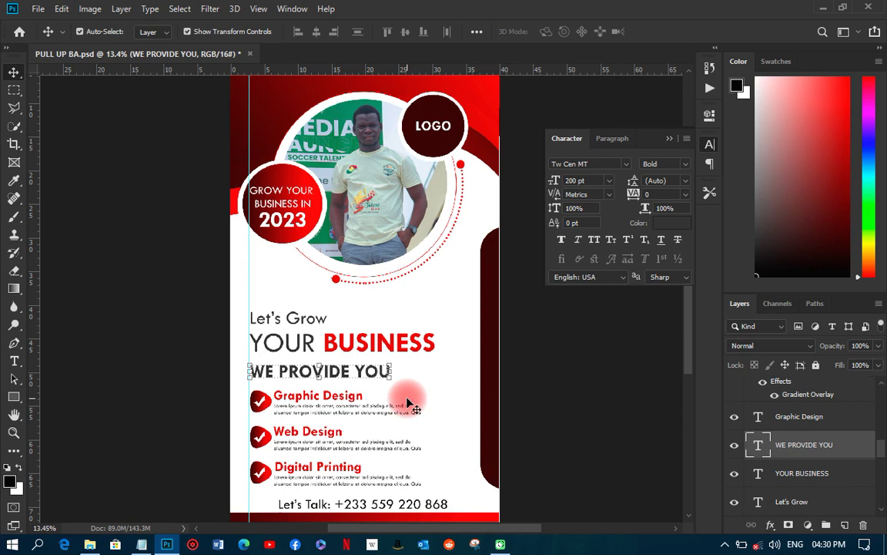
key("Up")
key("Up")
key("Up")
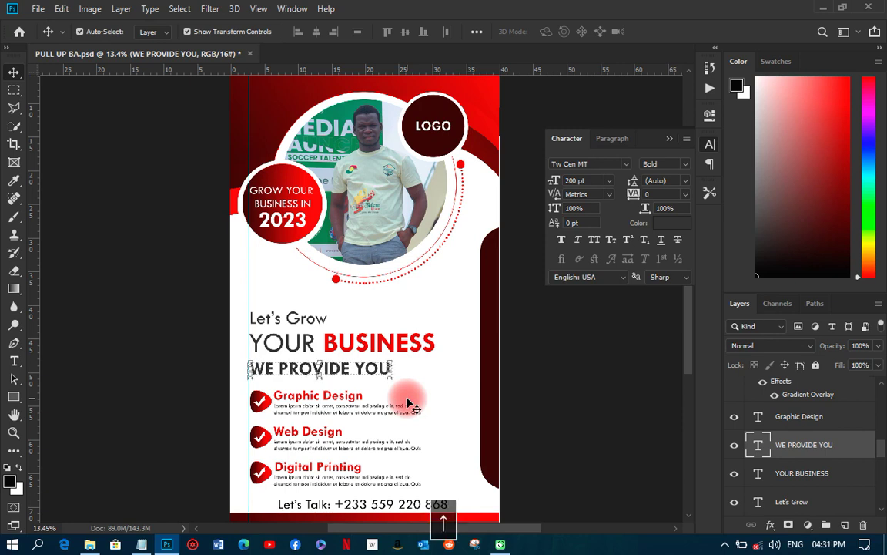
left_click(606, 353)
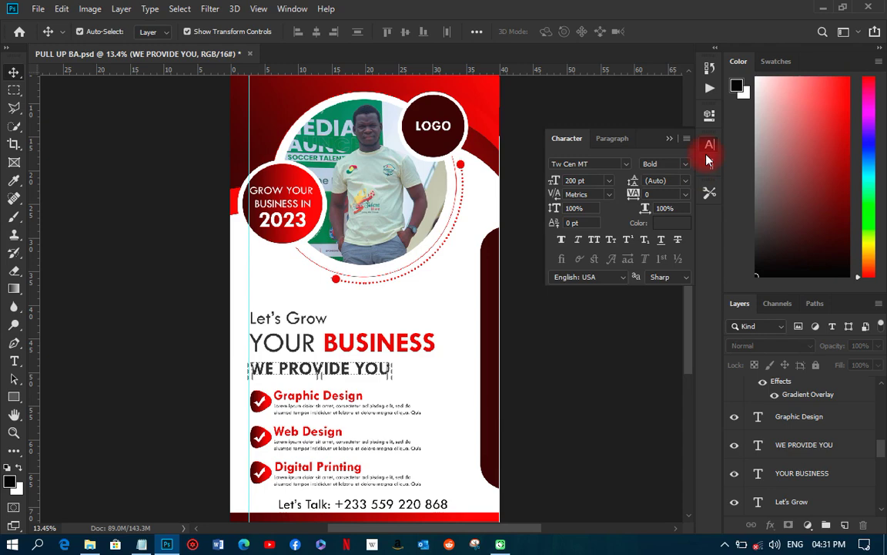
left_click(549, 283)
Move the lower red dot onto the tip of the dotted arc and save the banner document
scroll(333, 282, "up", 6, "alt")
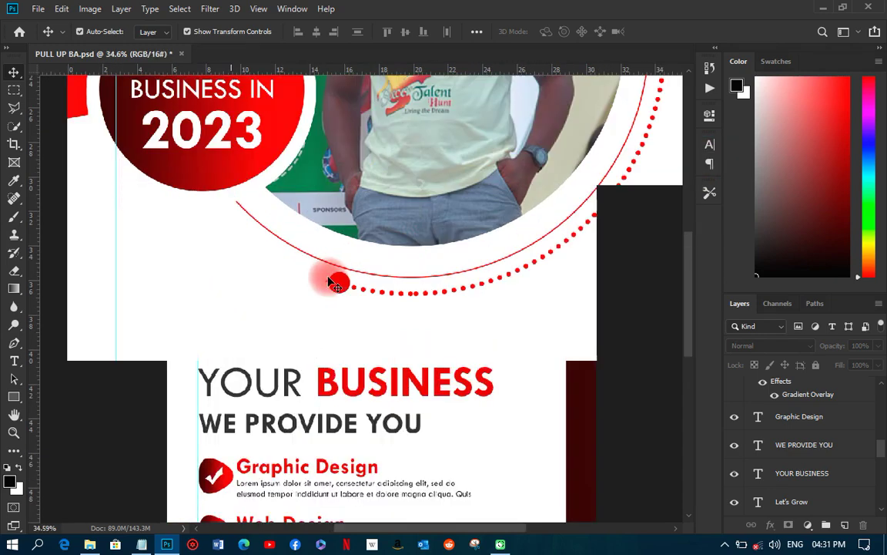
scroll(320, 294, "up", 3, "alt")
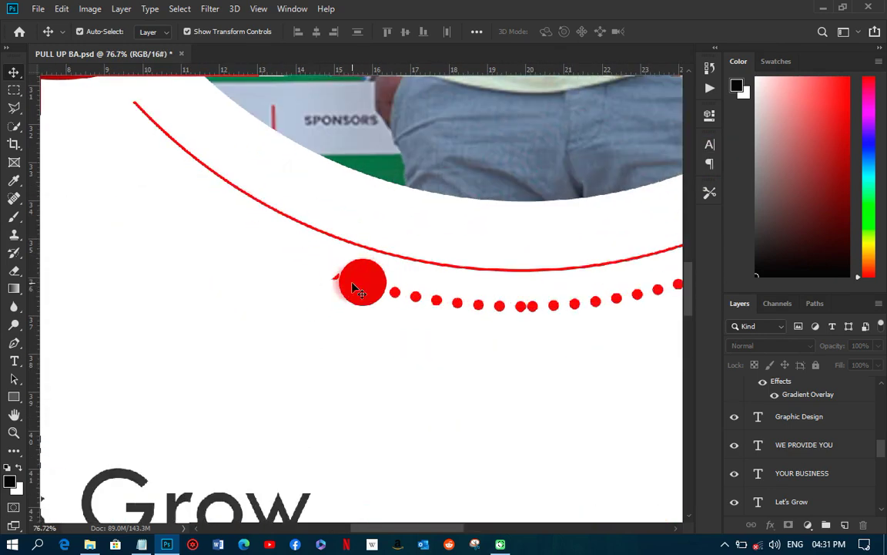
left_click_drag(359, 289, 329, 278)
scroll(339, 376, "down", 7, "alt")
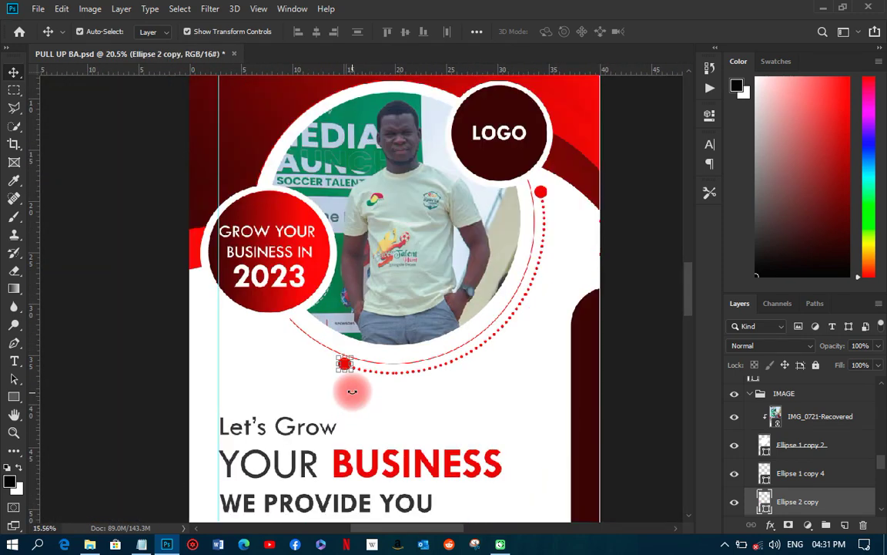
scroll(352, 391, "down", 4, "alt")
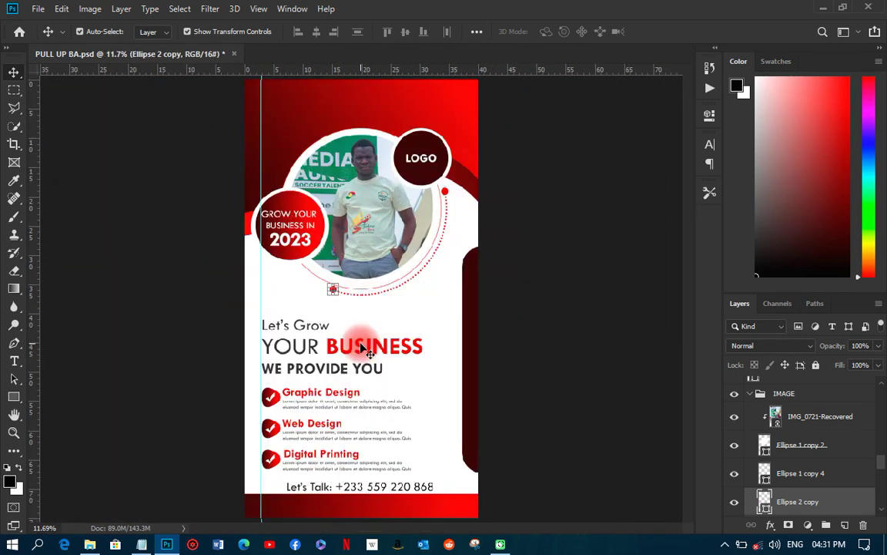
scroll(367, 343, "up", 1, "alt")
left_click(406, 433)
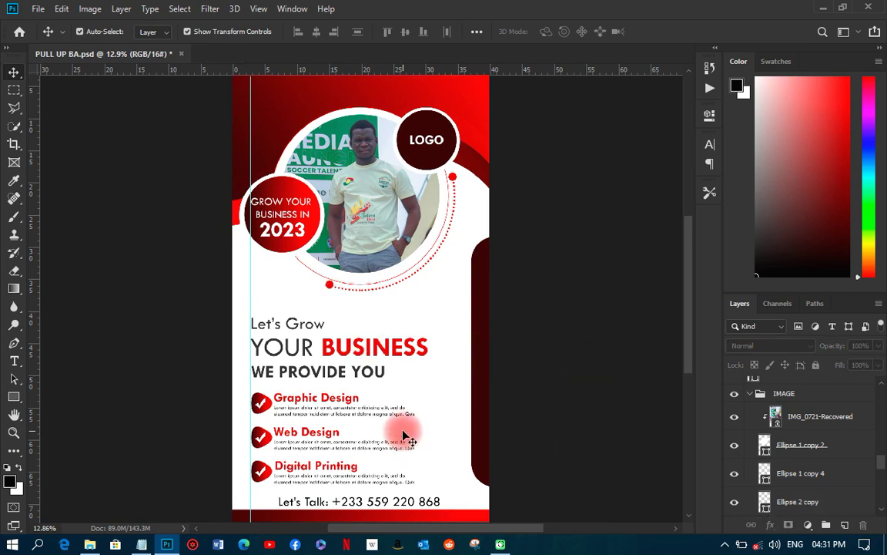
key("ctrl+s")
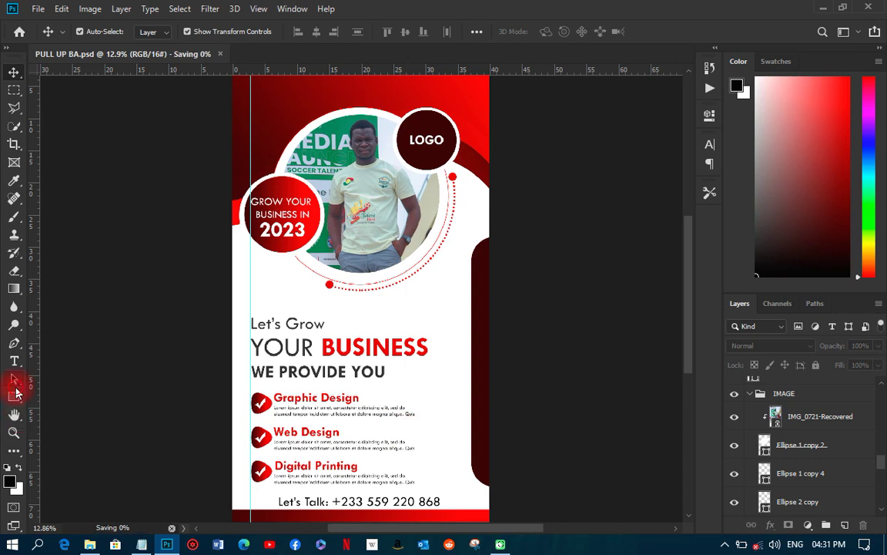
Draw a heart custom shape over the middle of the dark side bar, beside the YOUR BUSINESS heading
left_click(15, 395)
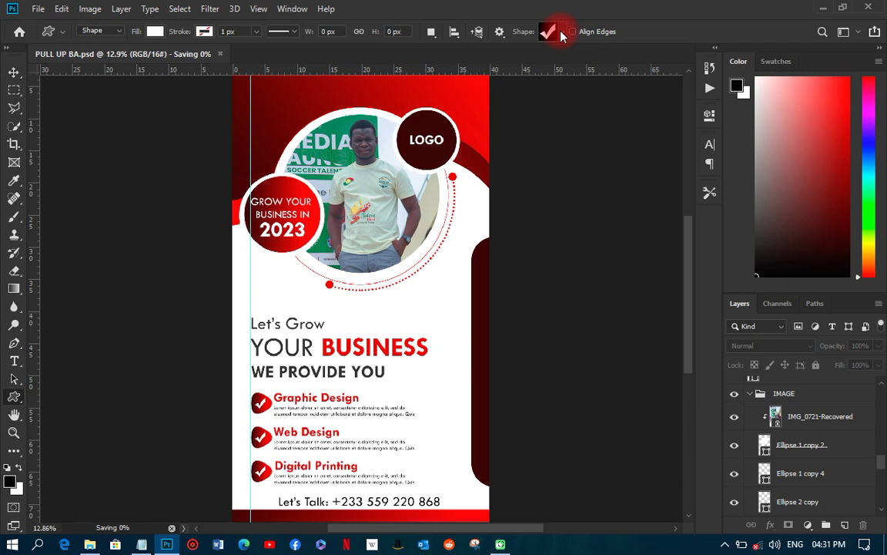
left_click(563, 32)
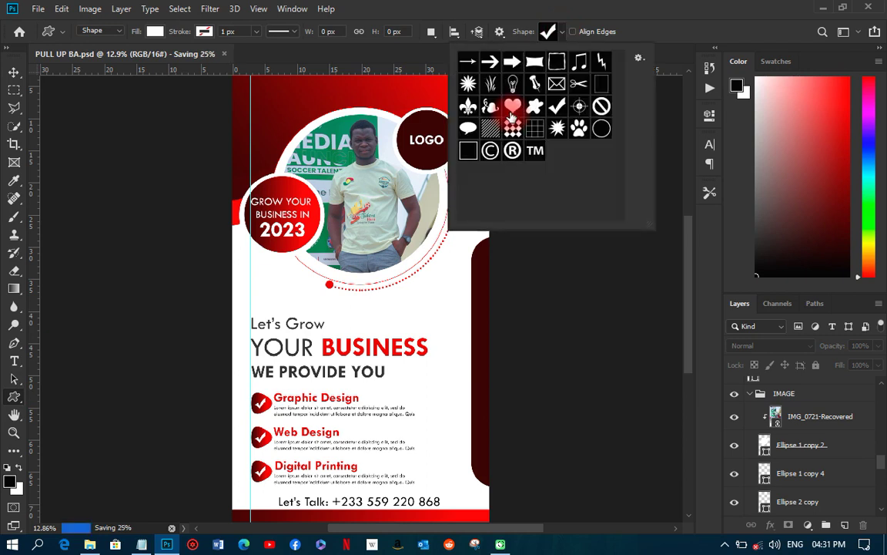
double_click(512, 108)
left_click(607, 32)
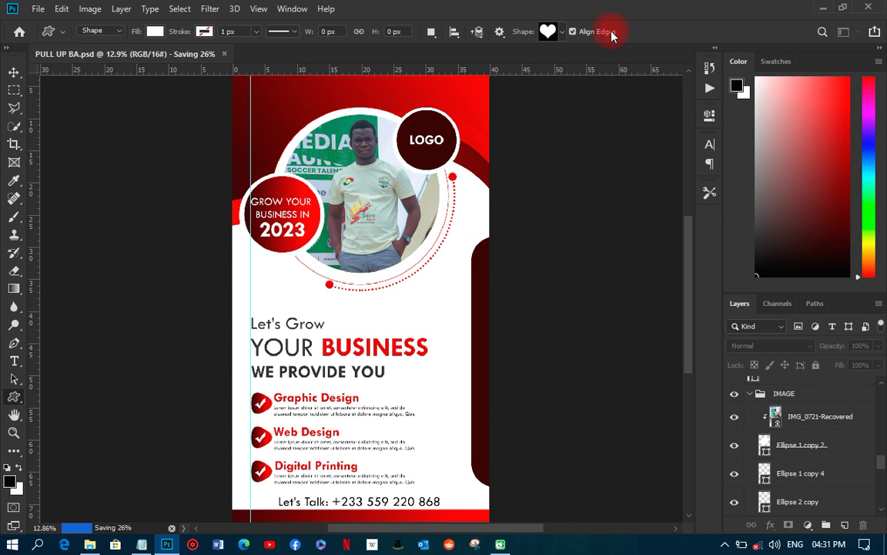
left_click_drag(443, 340, 508, 391)
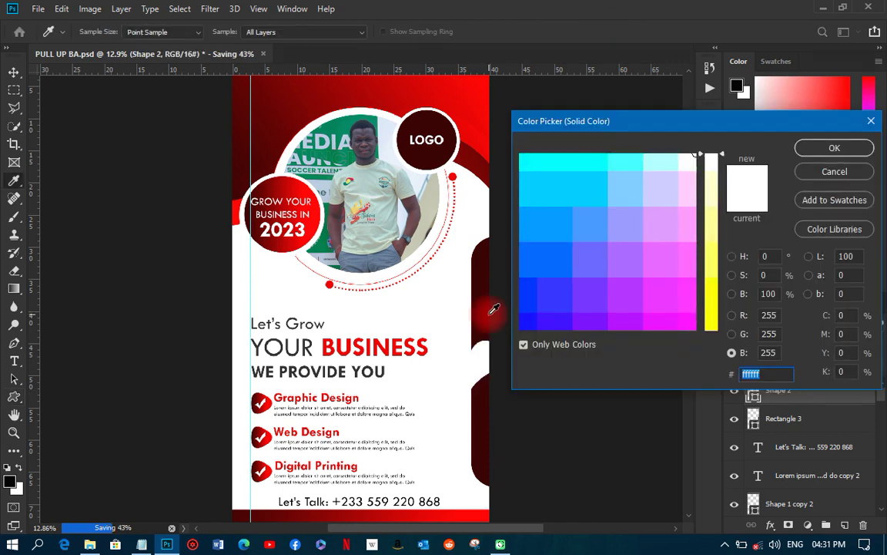
Fill the heart with the side bar's dark maroon and rotate it so its tip points from the bar towards the text
left_click(802, 152)
left_click(447, 330)
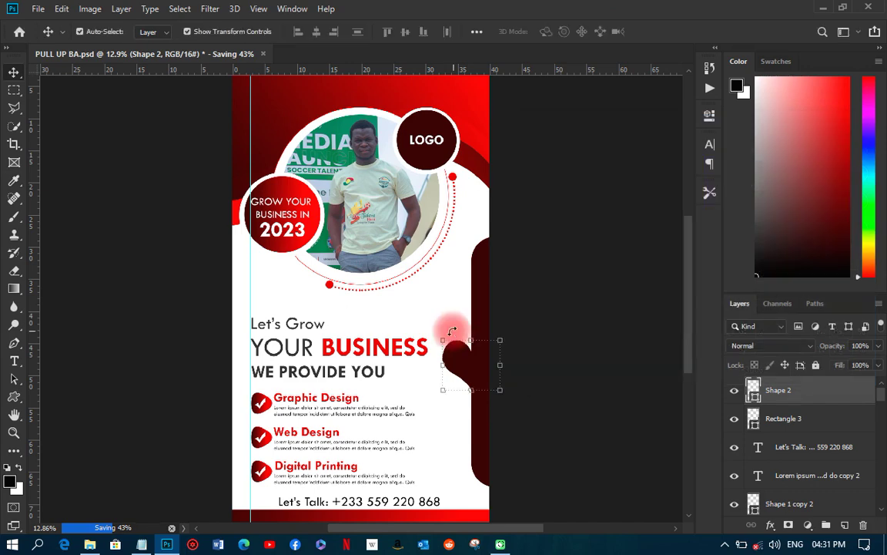
key("ctrl+t")
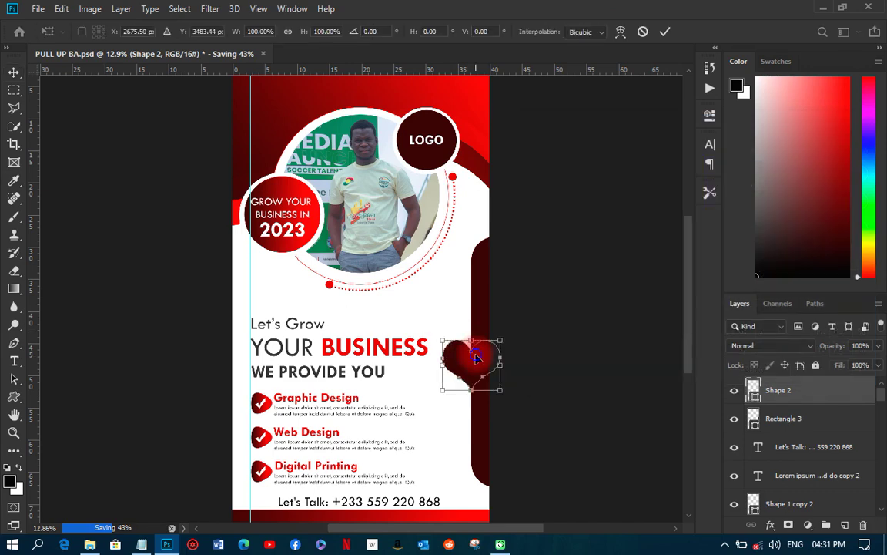
key("Return")
left_click_drag(477, 356, 497, 404)
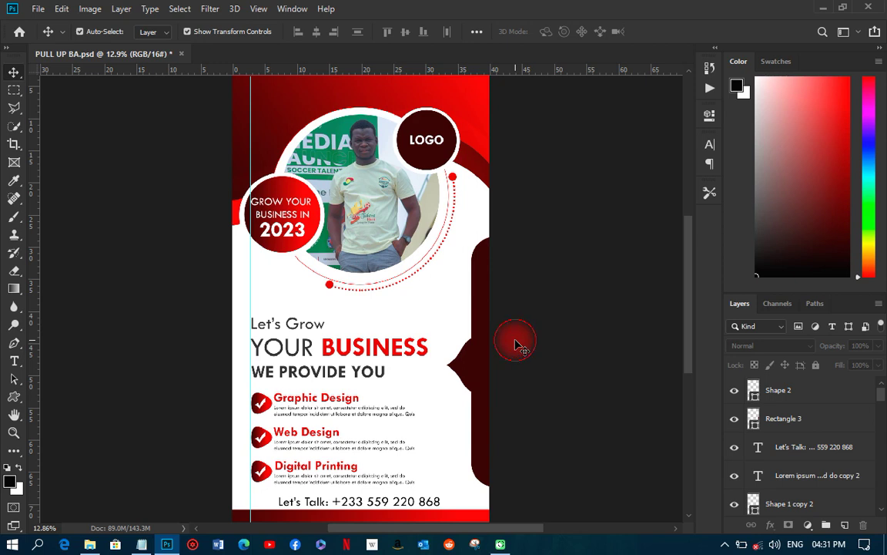
Raise the side bar's pointed tip level with YOUR BUSINESS, and move the WE PROVIDE YOU heading down slightly, saving the banner
scroll(431, 394, "down", 1)
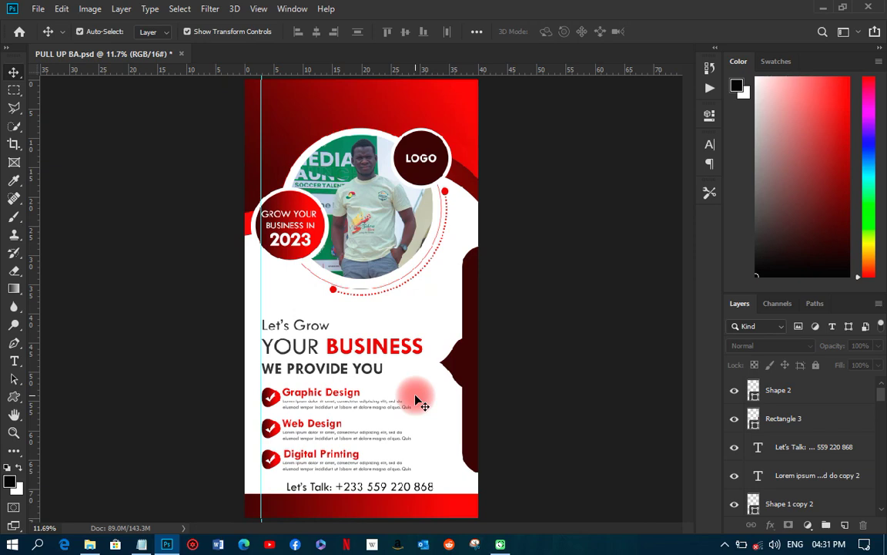
scroll(352, 390, "up", 3)
key("ctrl+s")
left_click_drag(301, 365, 303, 374)
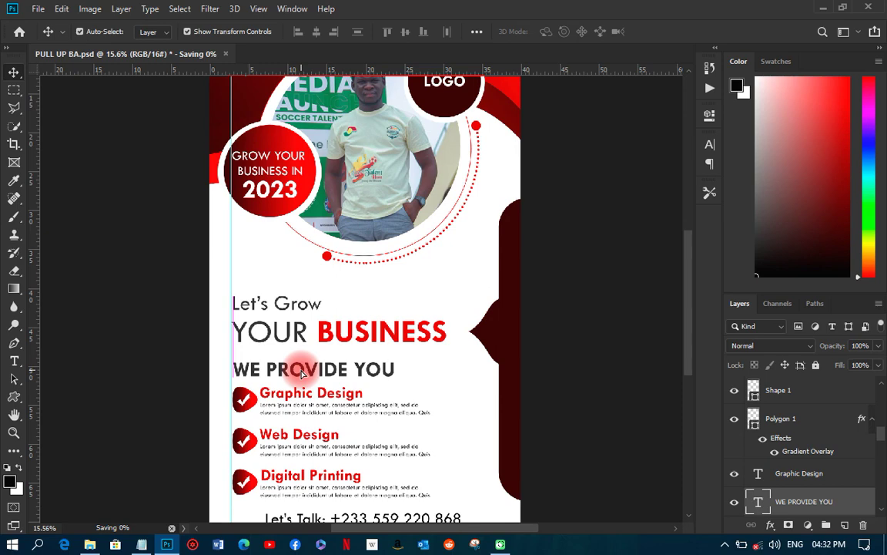
Duplicate the gradient wave at the top of the banner twice, moving each copy further up to layer the waves
scroll(301, 373, "down", 1)
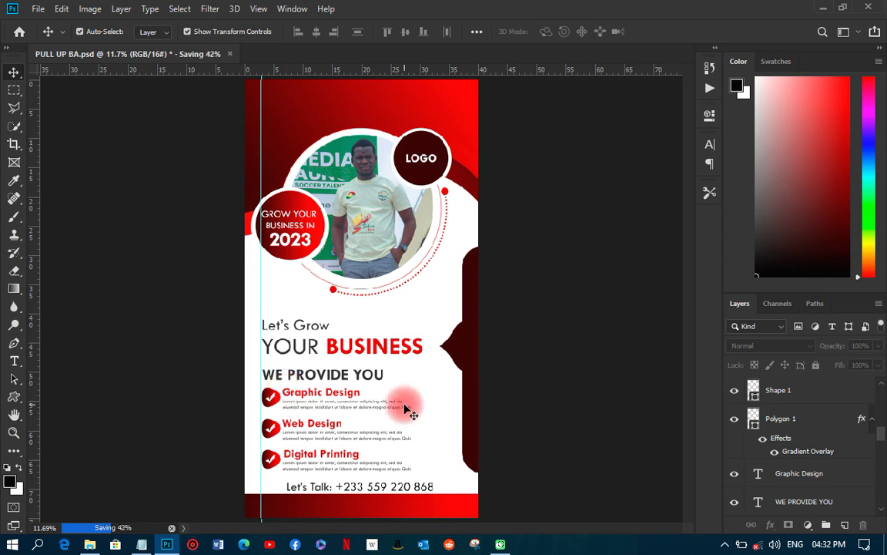
scroll(405, 404, "down", 1)
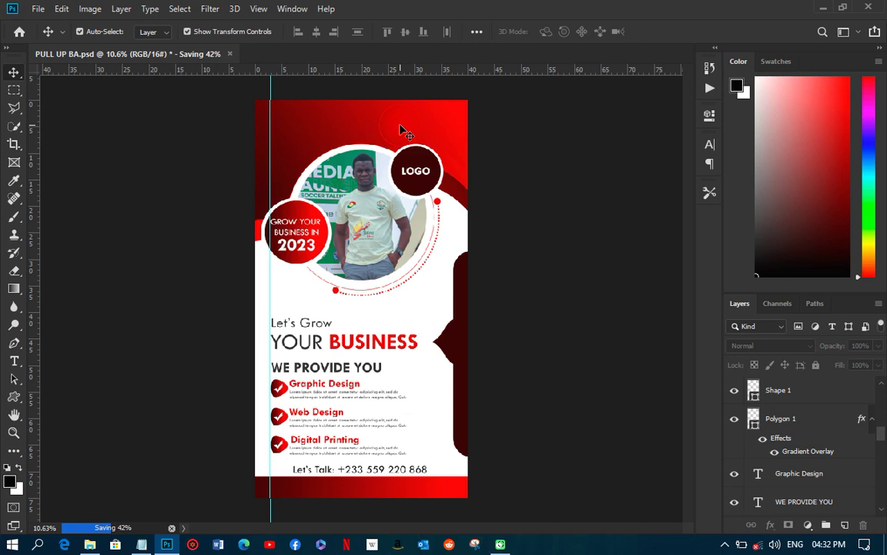
left_click_drag(402, 133, 384, 103)
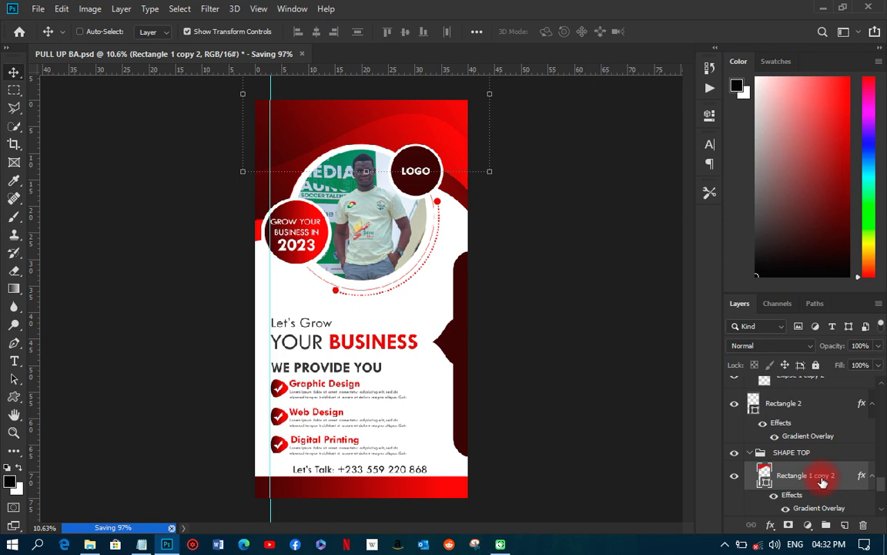
key("ctrl+j")
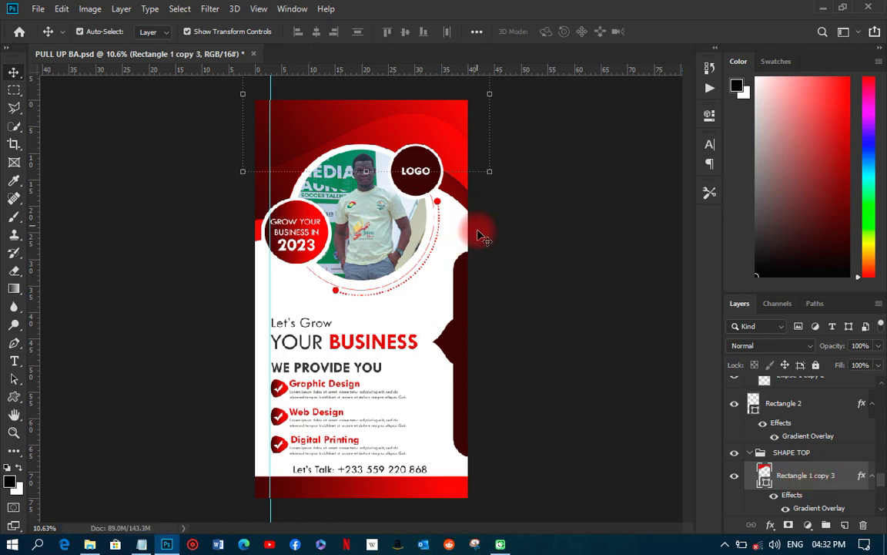
left_click_drag(381, 109, 377, 95)
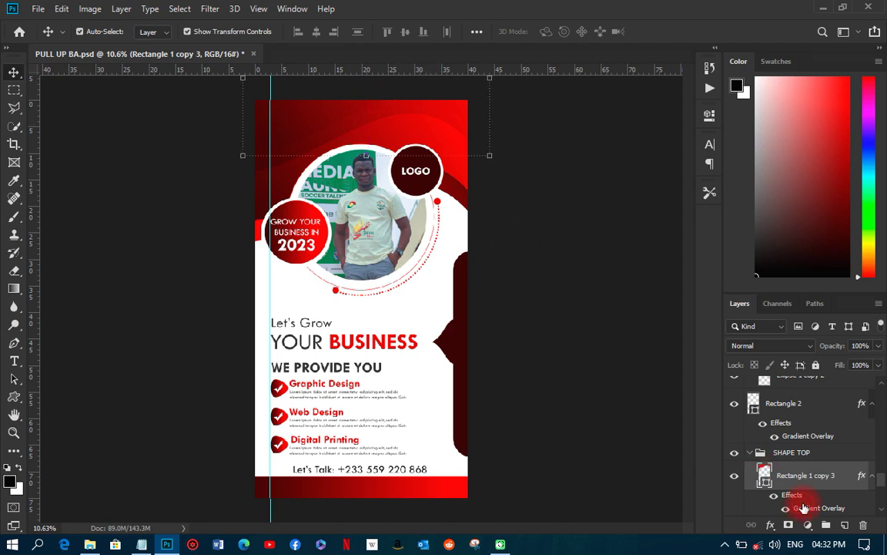
Turn off Reverse in the Gradient Overlay of the topmost wave copy so it contrasts with the waves below
double_click(805, 507)
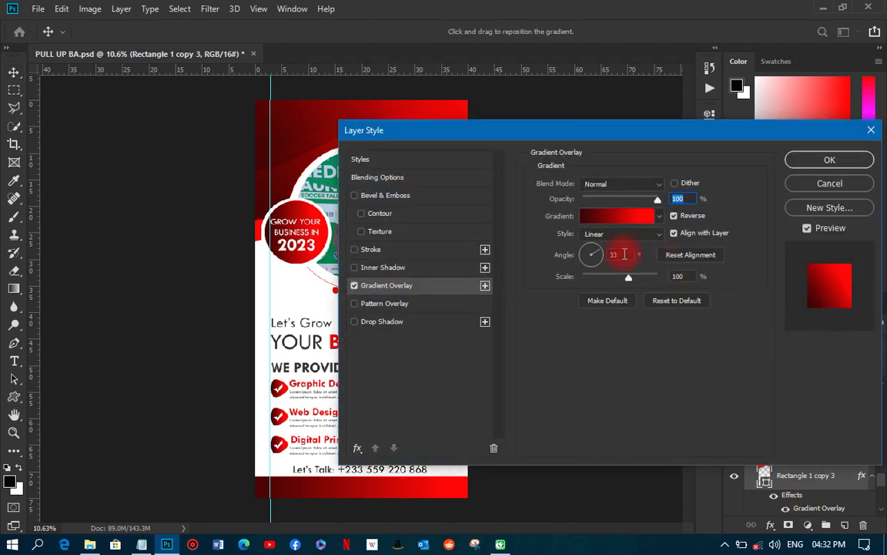
left_click(674, 216)
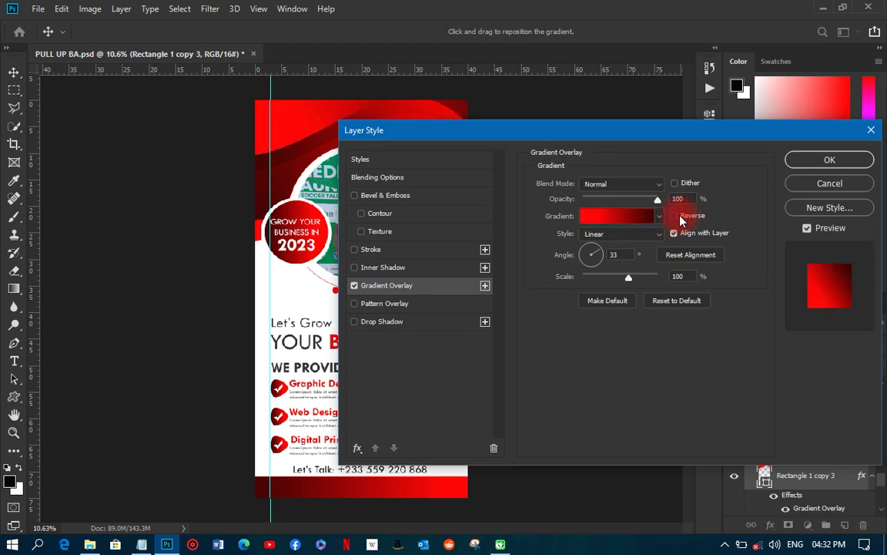
left_click(829, 159)
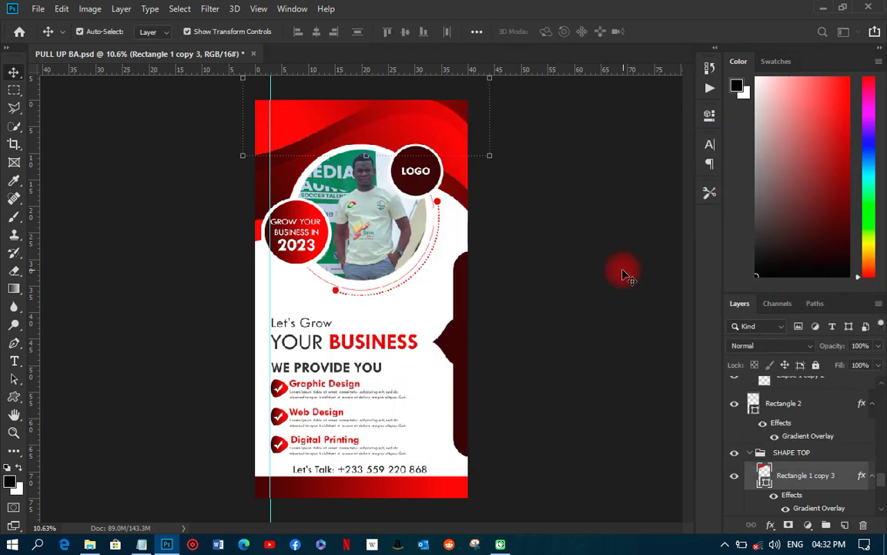
left_click(627, 276)
scroll(321, 158, "up", 2)
scroll(362, 185, "down", 2)
scroll(362, 185, "up", 1)
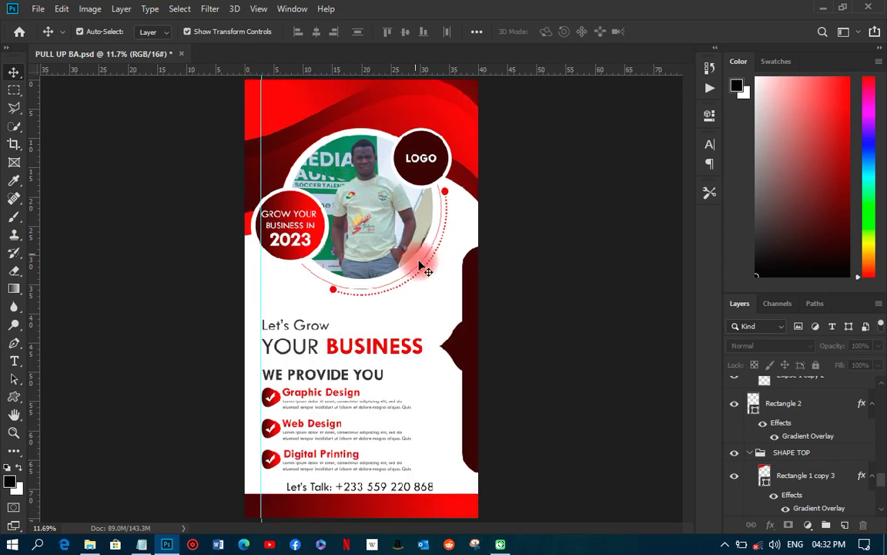
Collapse the SHAPE TOP group and delete the unneeded Layer 1 from the layer stack
left_click(748, 453)
left_click(751, 462)
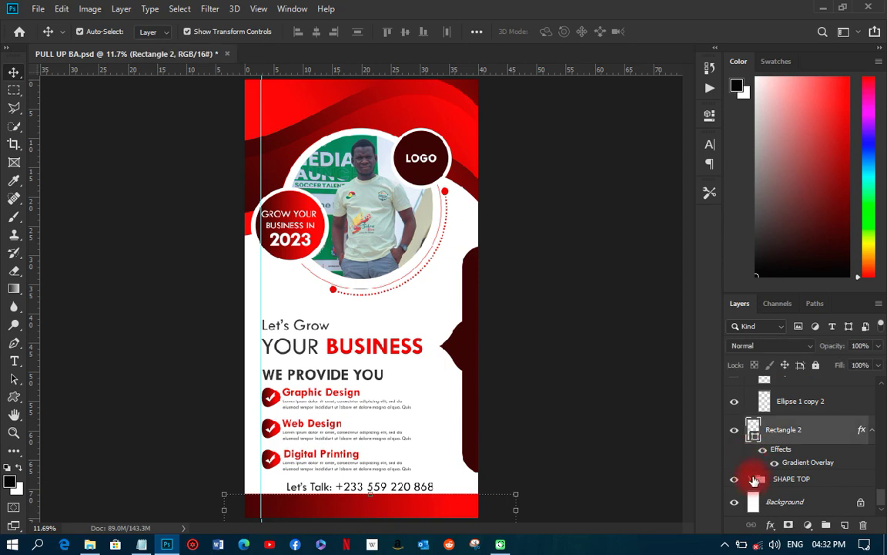
scroll(759, 466, "up", 2)
scroll(770, 454, "up", 3)
scroll(770, 458, "down", 2)
left_click(734, 459)
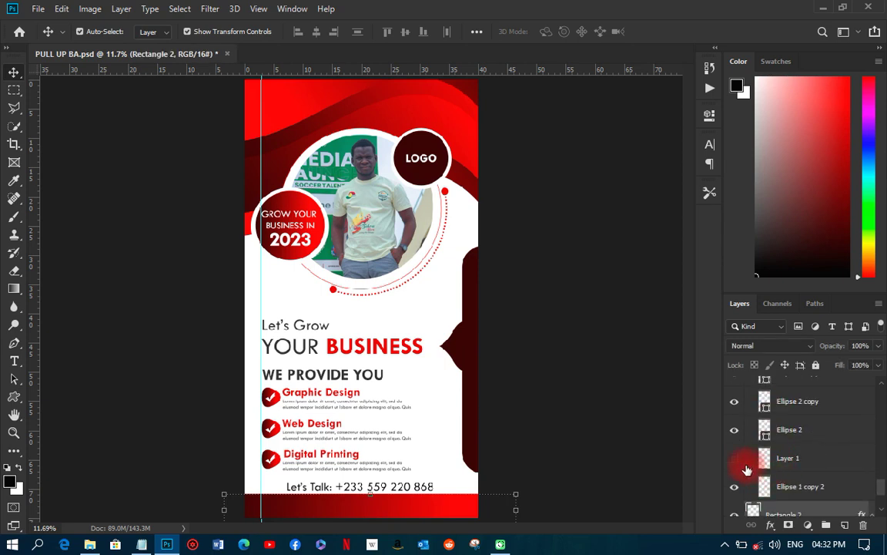
left_click(786, 462)
key("Delete")
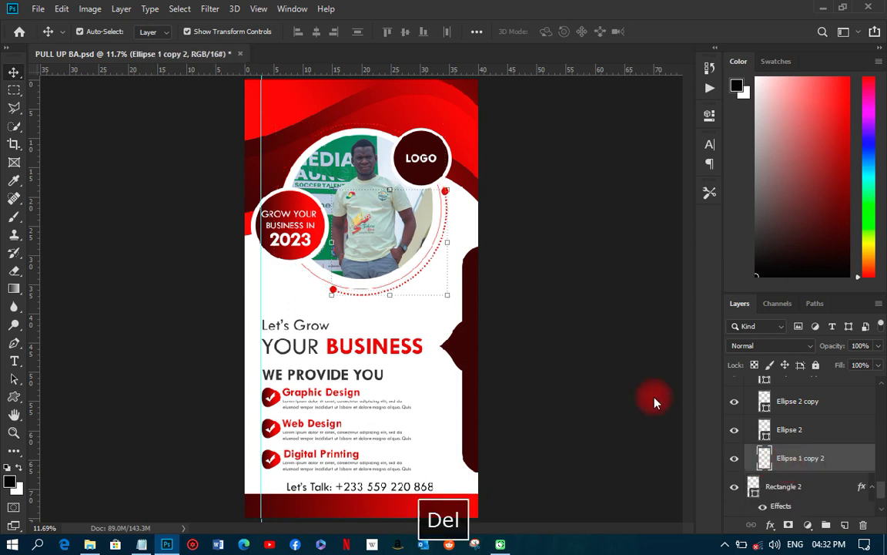
Save the banner document and fit the whole design in view
scroll(440, 336, "down", 1)
scroll(767, 426, "up", 3)
scroll(766, 426, "down", 8)
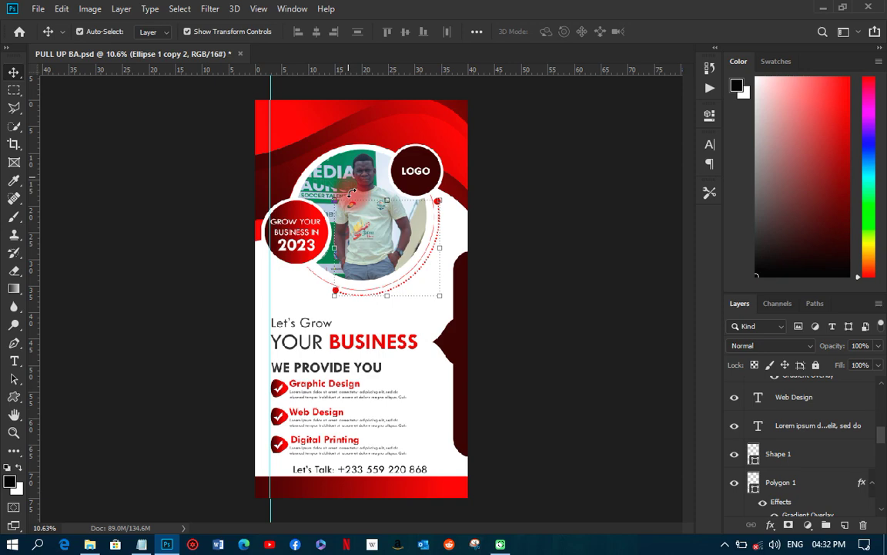
key("ctrl+s")
key("ctrl+0")
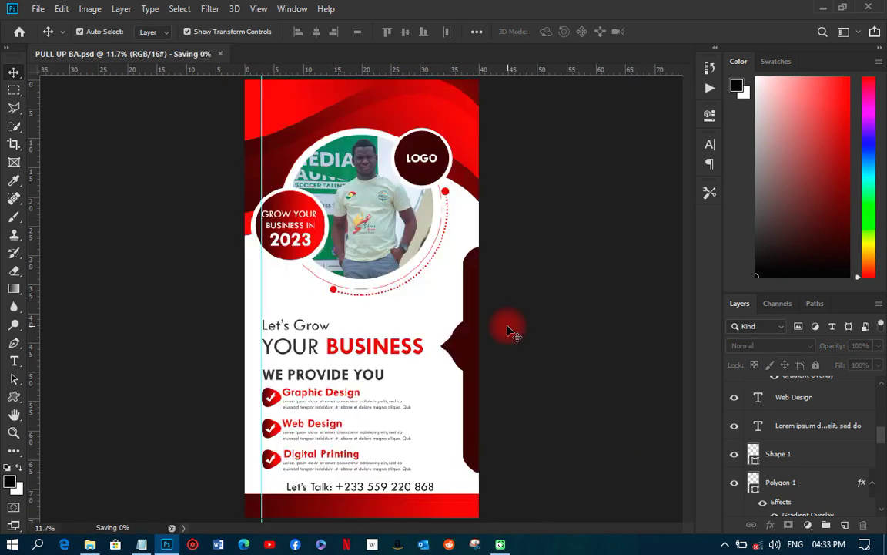